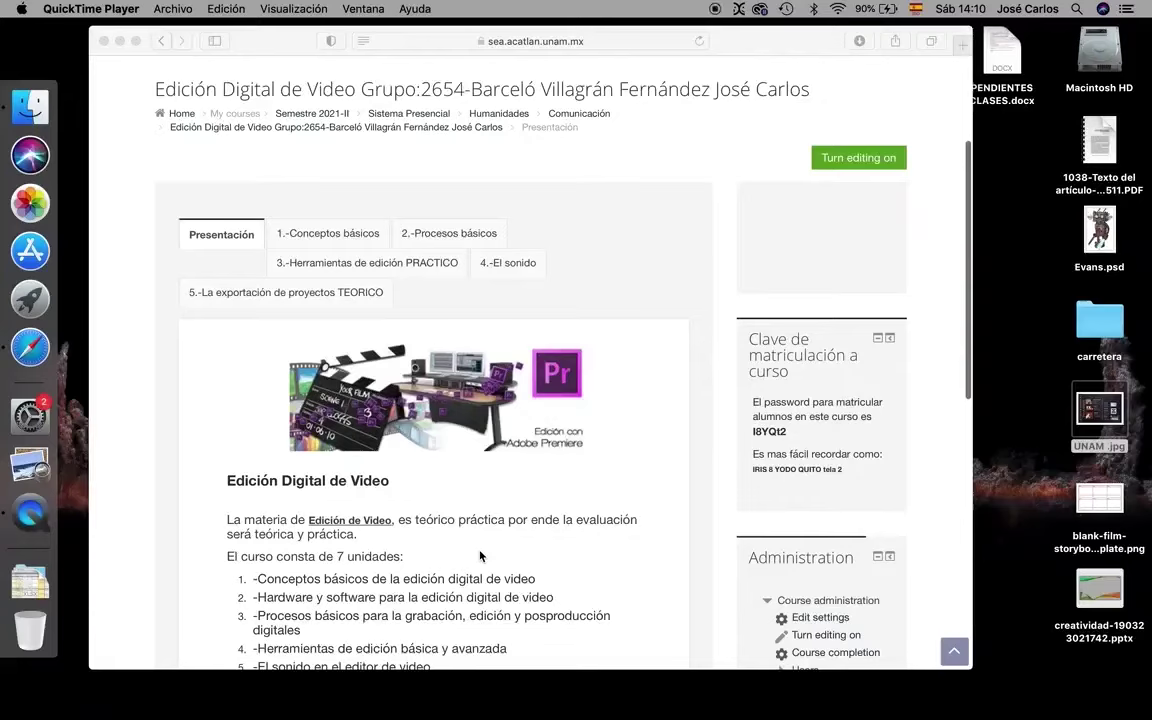
- In Moodle, open the 2.-Procesos básicos unit, the multilayer composition assignment and its Materiales link
{"action": "scroll", "coordinate": [480, 556], "scroll_direction": "down", "scroll_amount": 3}
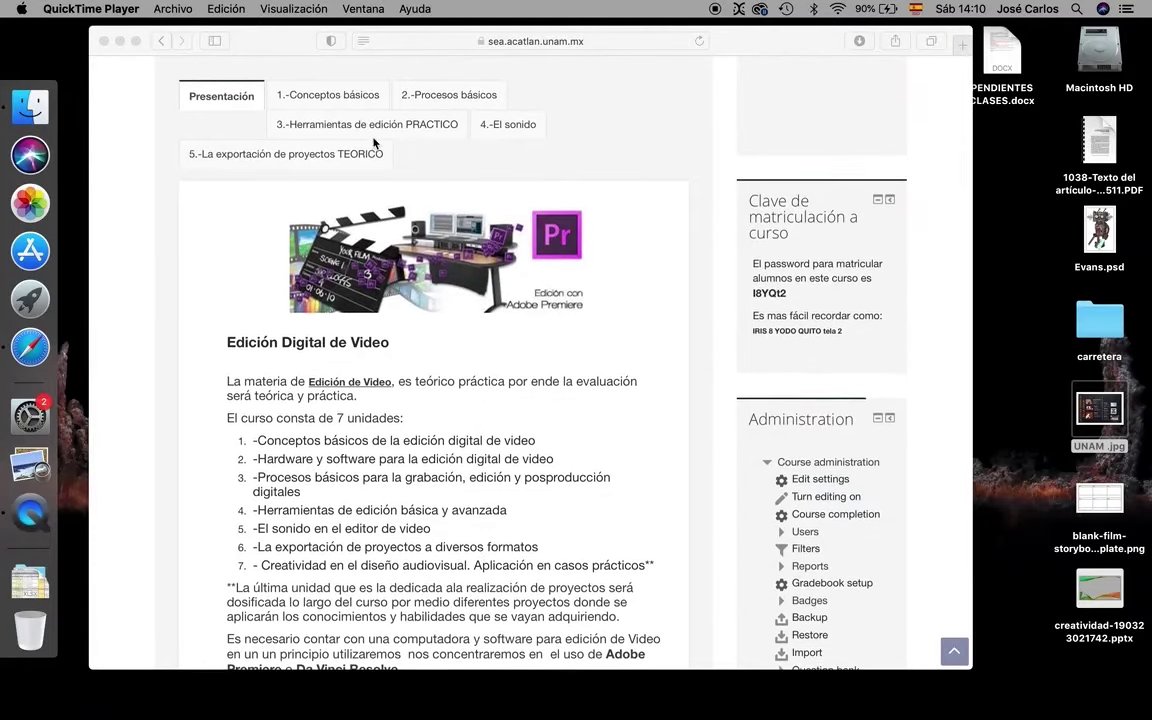
{"action": "left_click", "coordinate": [438, 102]}
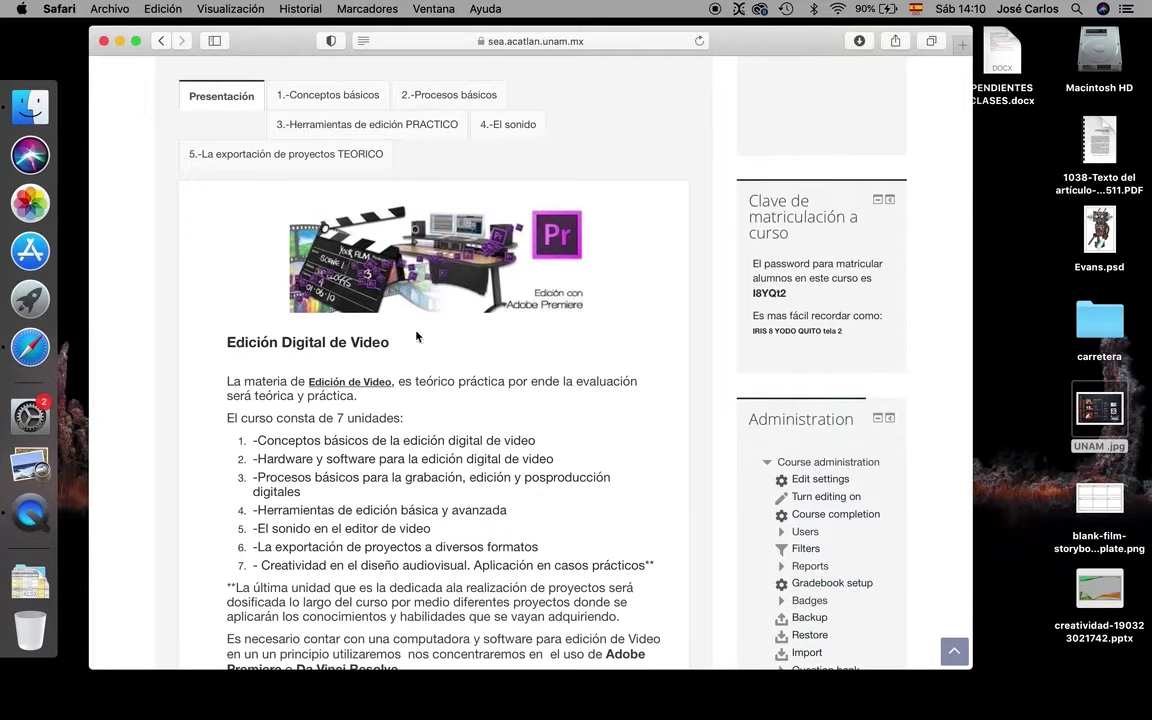
{"action": "left_click", "coordinate": [450, 101]}
{"action": "scroll", "coordinate": [470, 470], "scroll_direction": "down", "scroll_amount": 5}
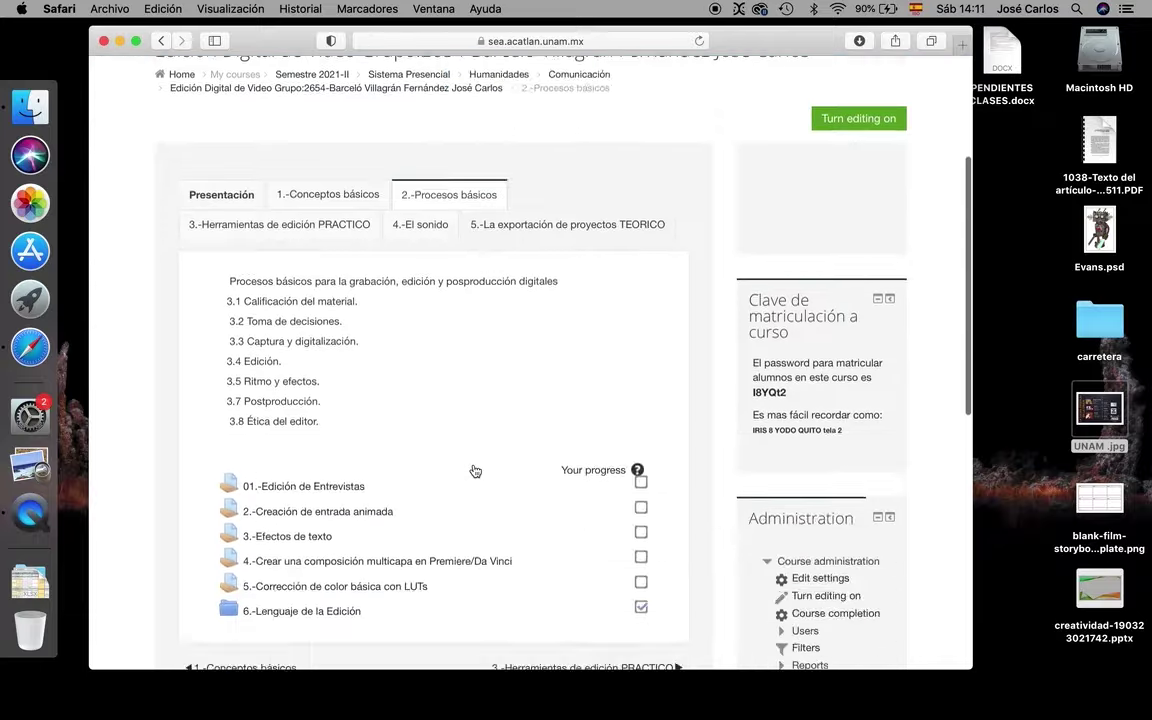
{"action": "scroll", "coordinate": [475, 471], "scroll_direction": "down", "scroll_amount": 1}
{"action": "left_click", "coordinate": [362, 238]}
{"action": "scroll", "coordinate": [428, 532], "scroll_direction": "down", "scroll_amount": 2}
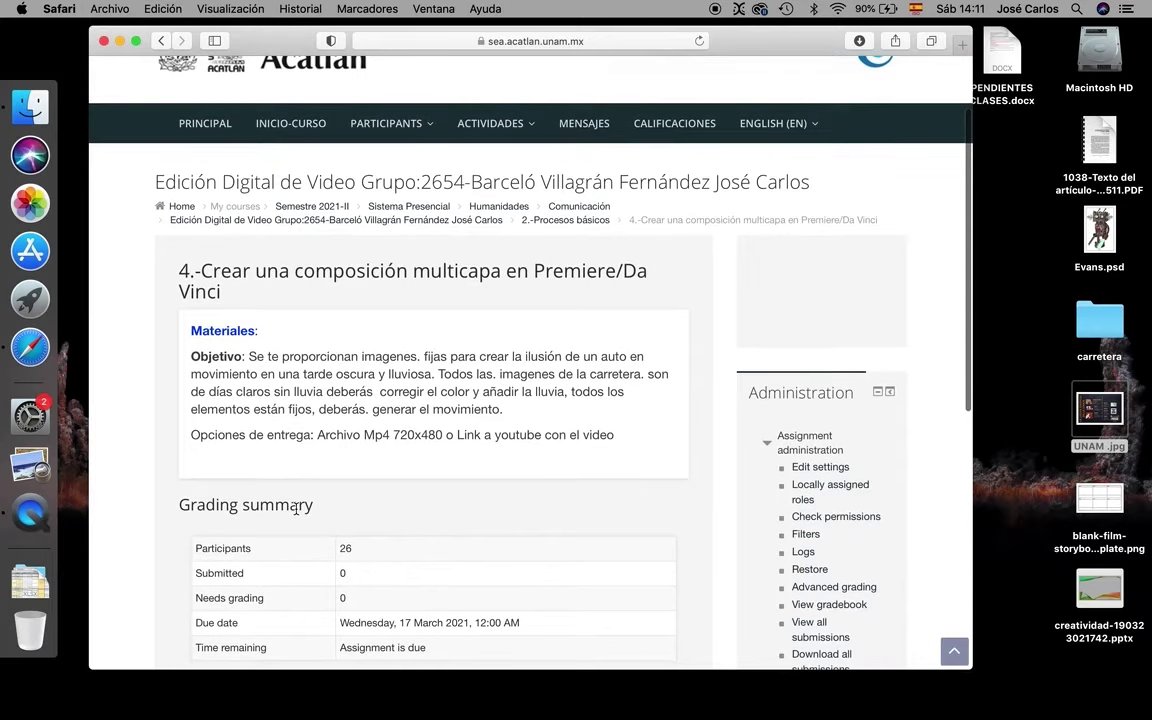
{"action": "left_click", "coordinate": [216, 330]}
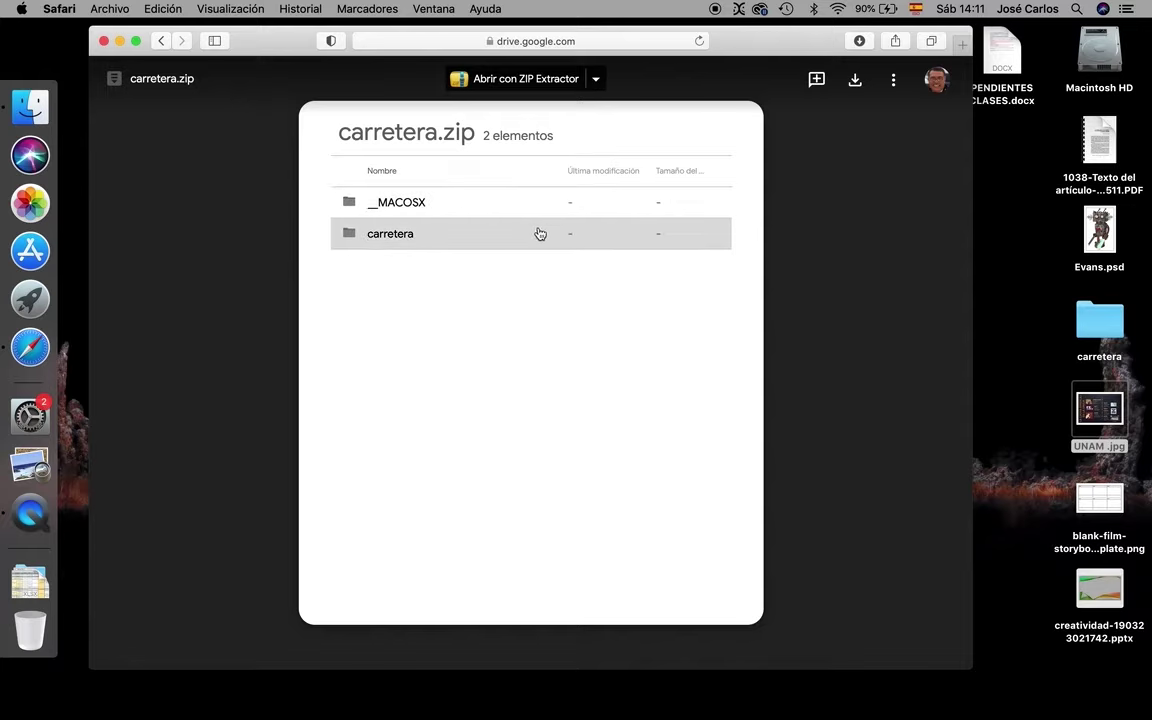
- Download carretera.zip from Google Drive
{"action": "left_click", "coordinate": [854, 79]}
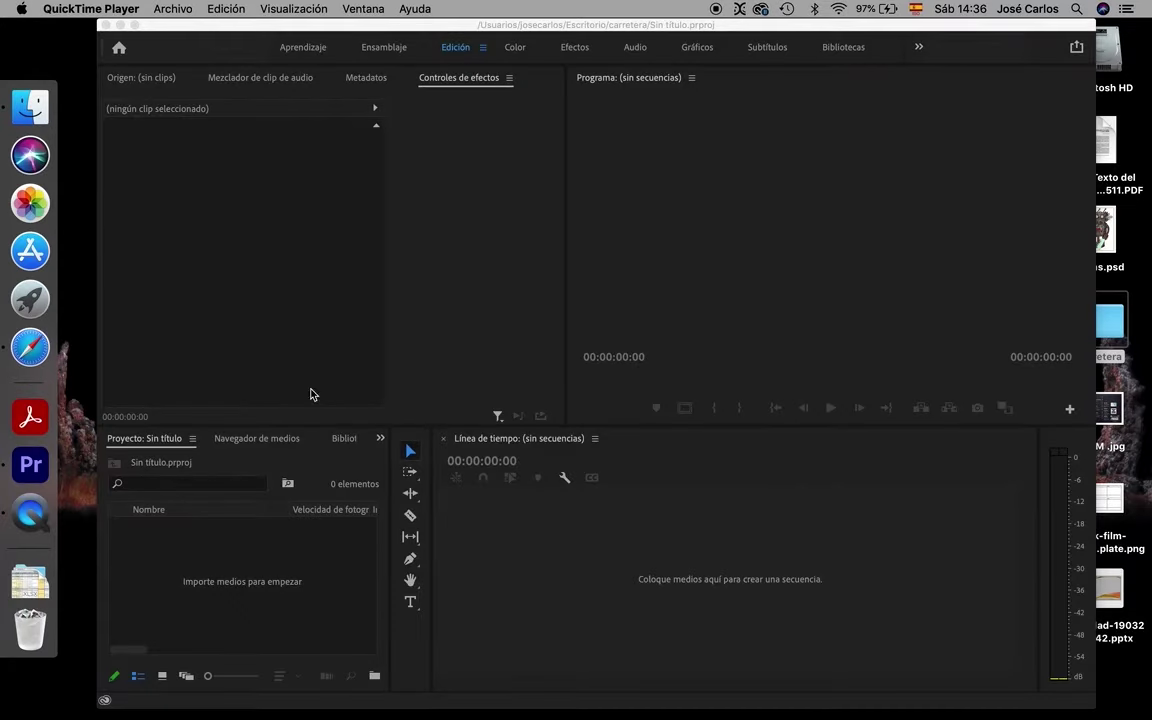
- Import carretera1.jpg, carretera2.jpg, carro.png, Cielo Ivonne.jpg and rayo y Lluvia.mp3, then preview carretera1.jpg
{"action": "key", "text": "super+i"}
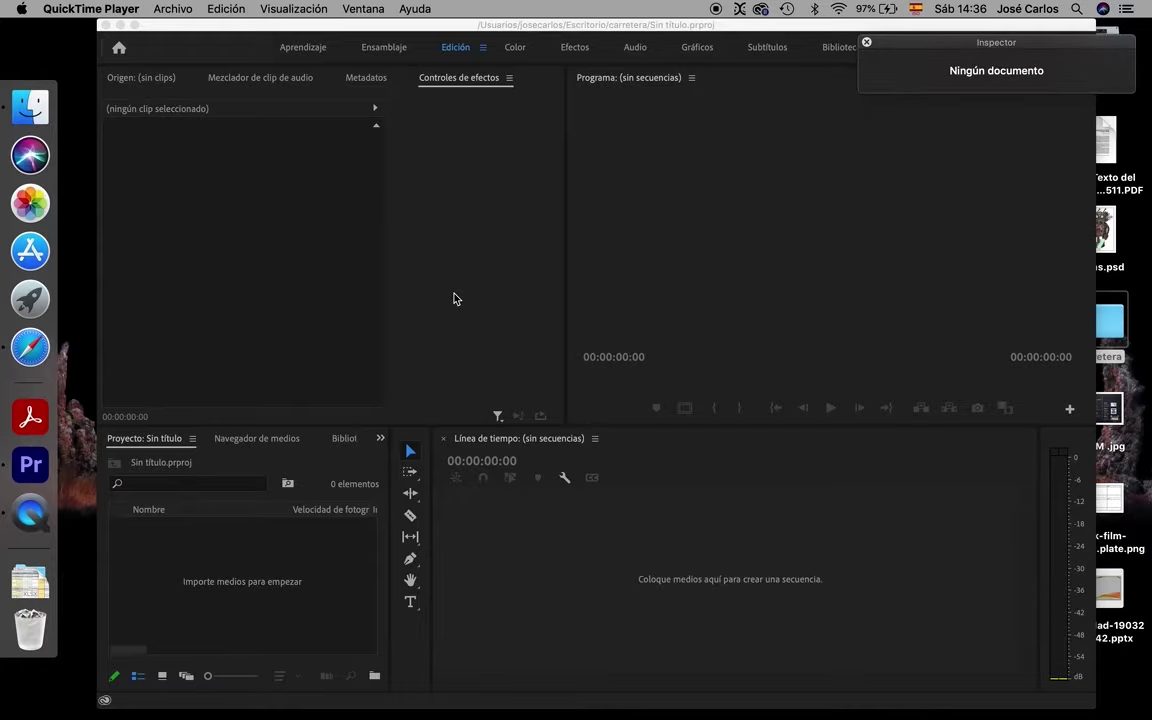
{"action": "left_click", "coordinate": [315, 277]}
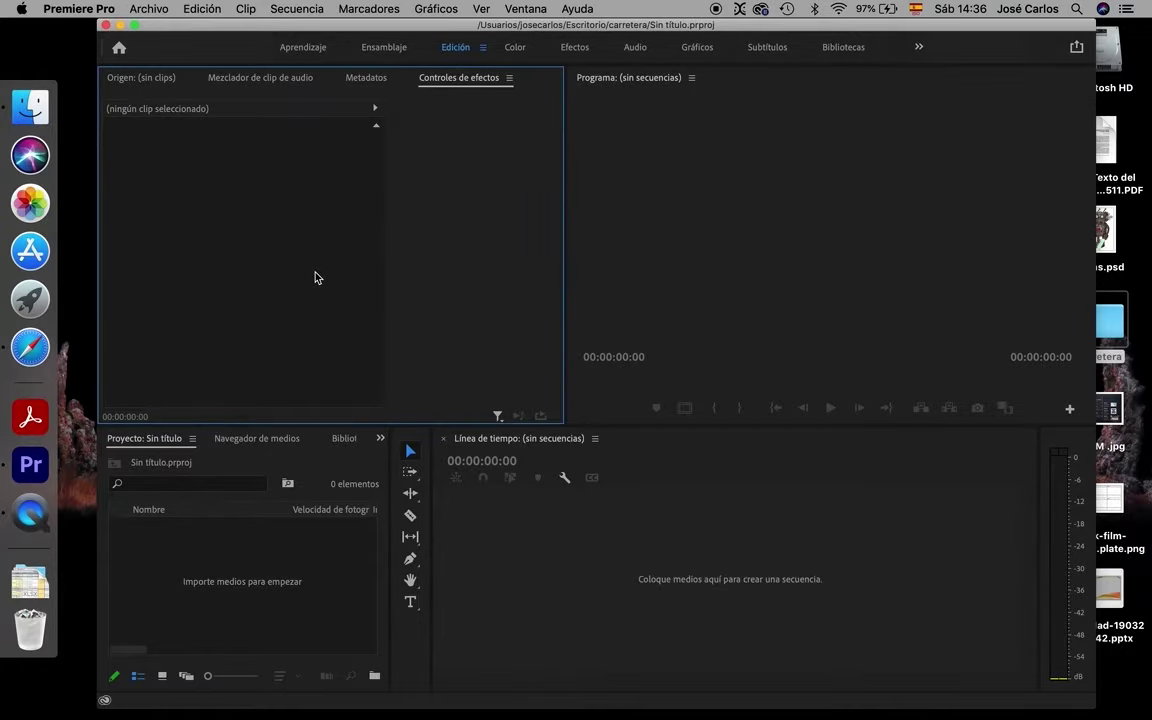
{"action": "key", "text": "super+i"}
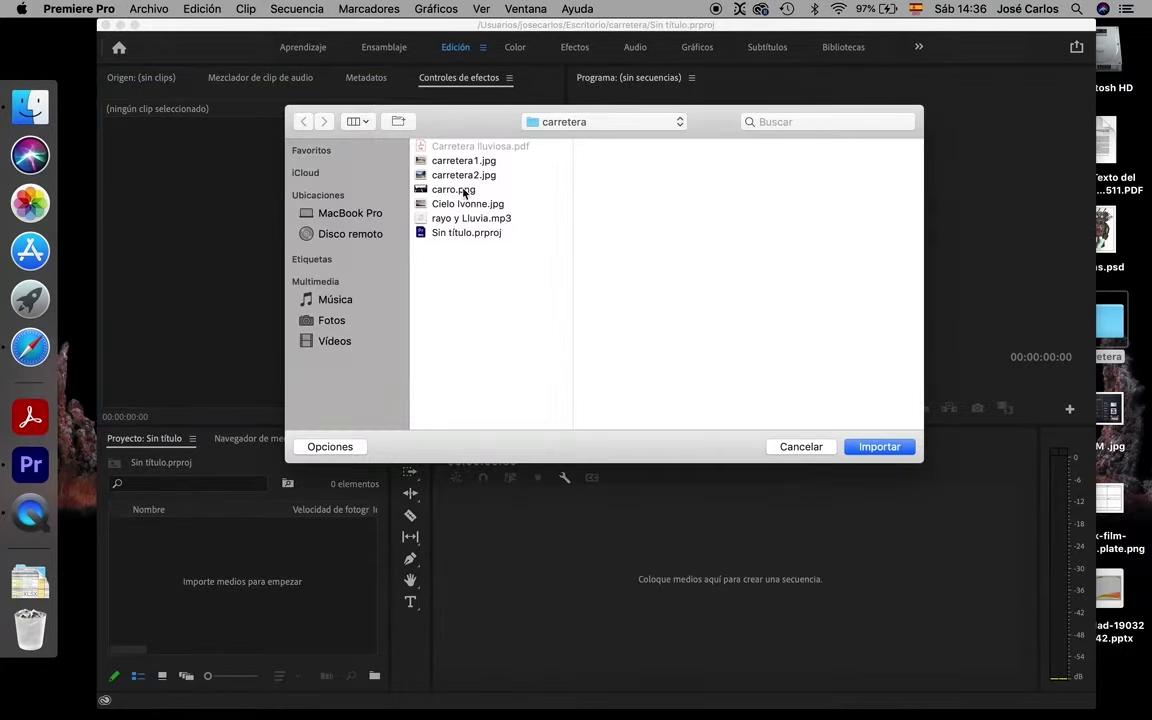
{"action": "left_click", "coordinate": [464, 163]}
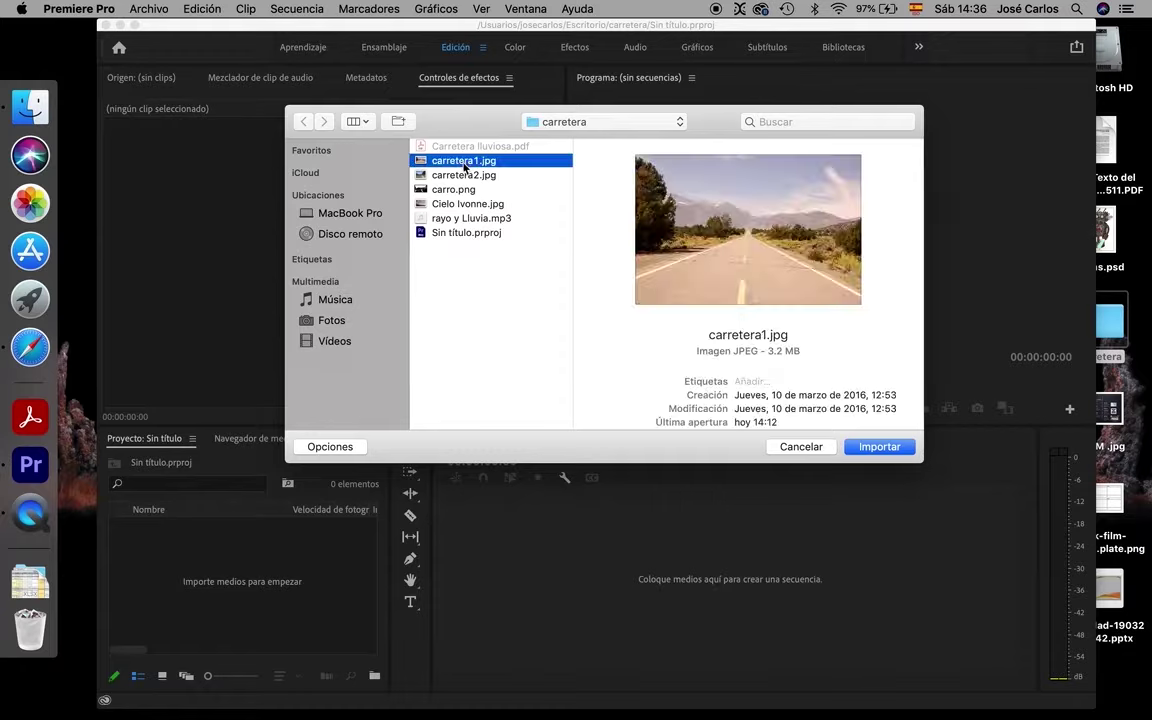
{"action": "left_click", "coordinate": [468, 176]}
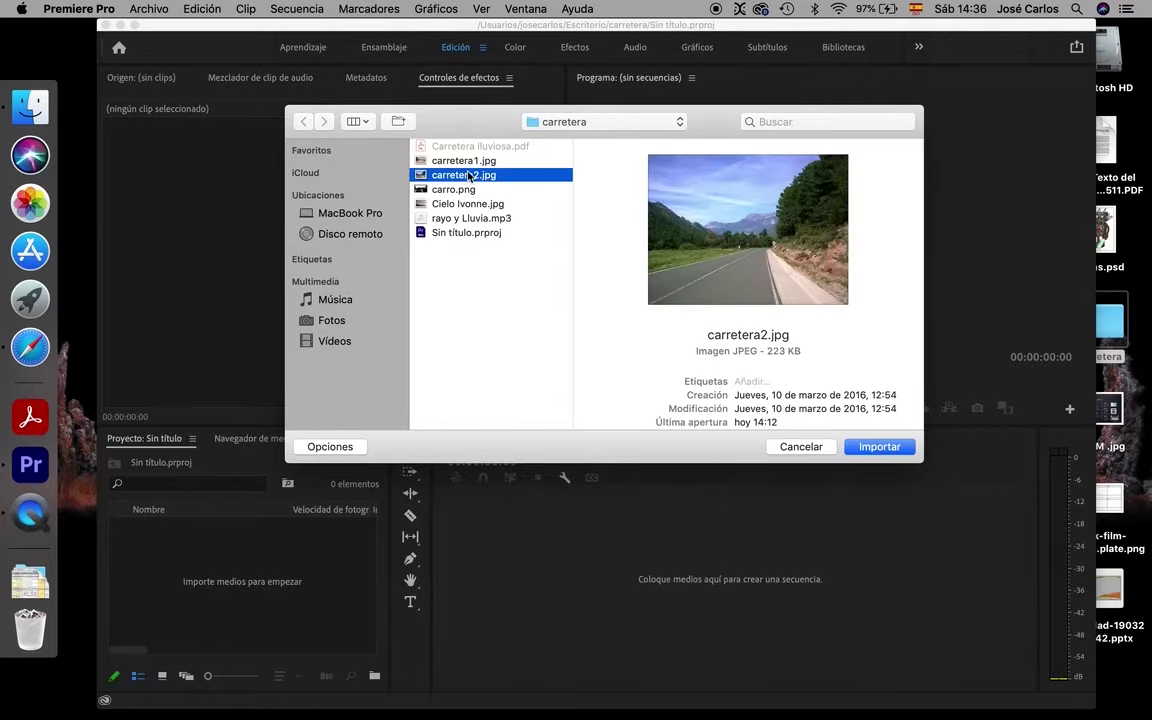
{"action": "left_click", "coordinate": [460, 190]}
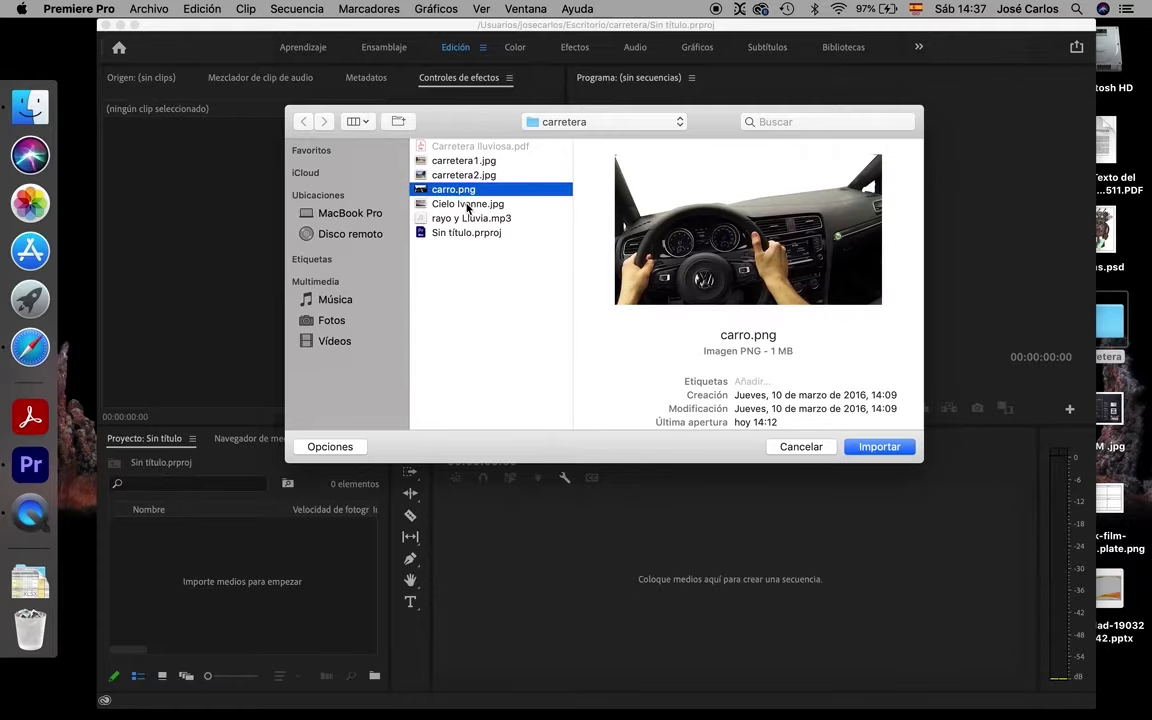
{"action": "left_click", "coordinate": [468, 205]}
{"action": "left_click", "coordinate": [468, 220]}
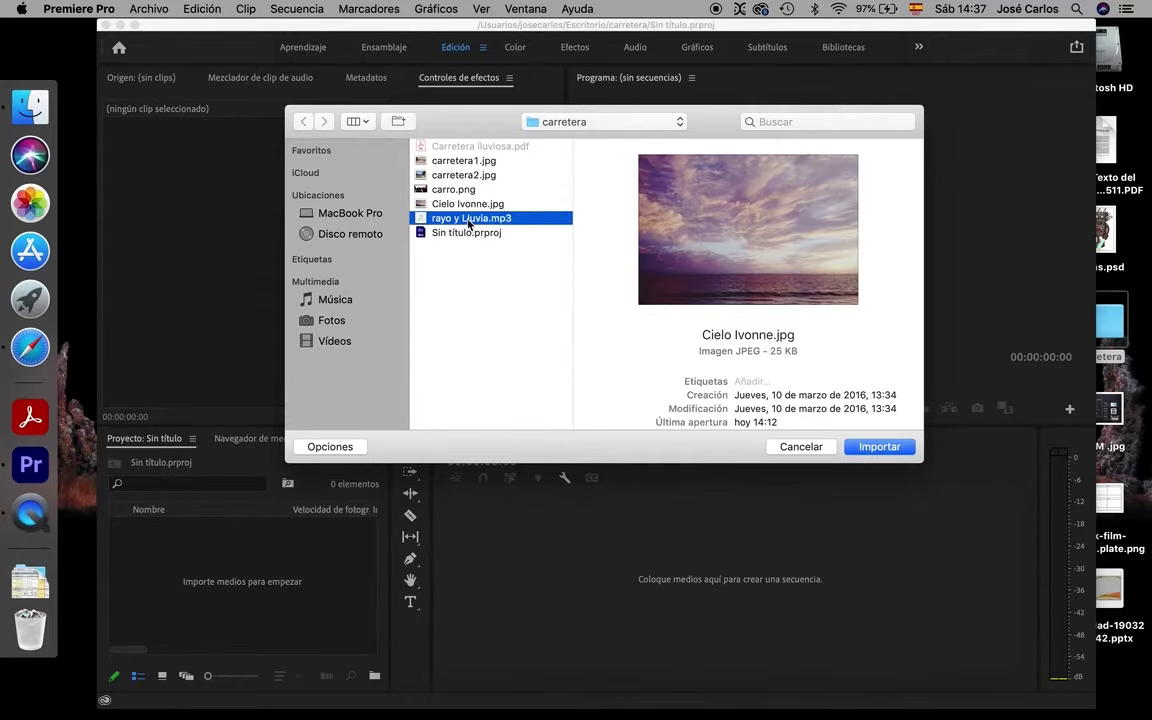
{"action": "left_click", "coordinate": [420, 160], "text": "shift"}
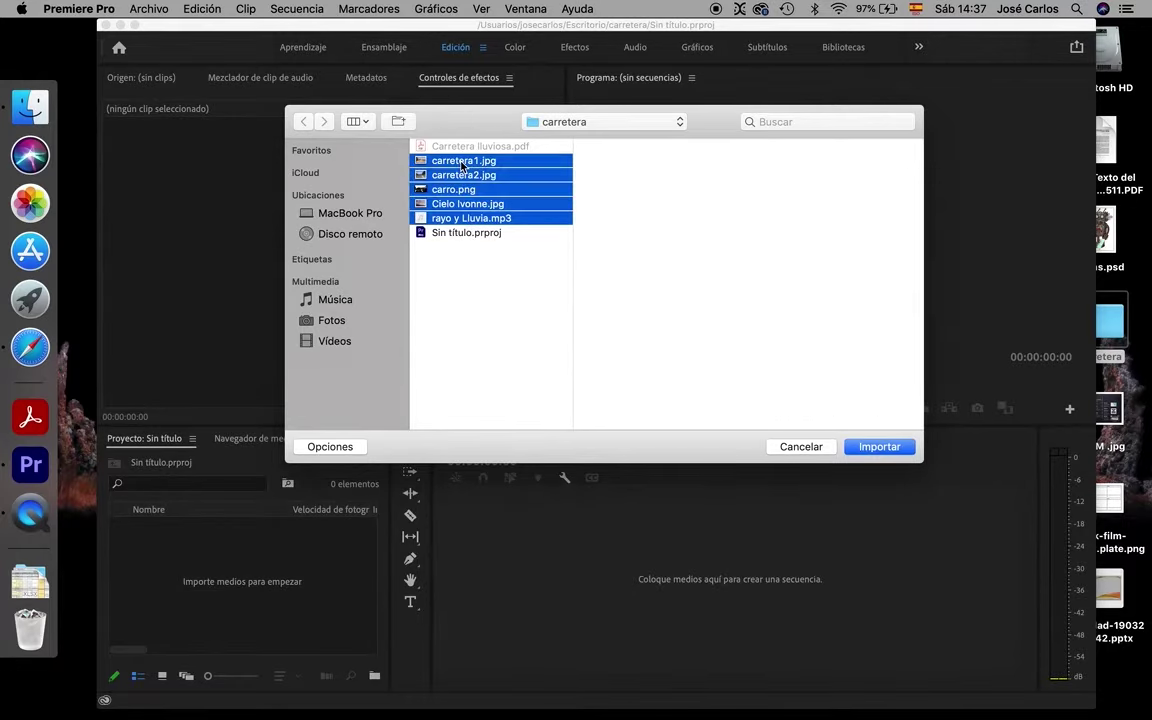
{"action": "key", "text": "Return"}
{"action": "double_click", "coordinate": [157, 530]}
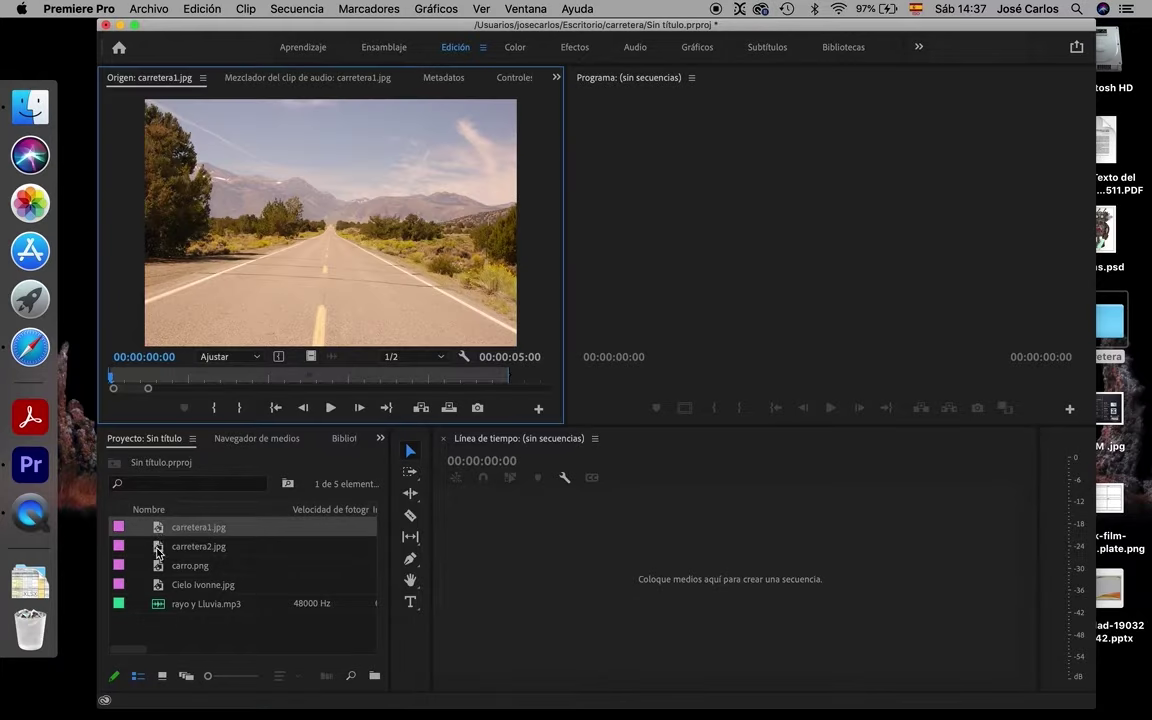
- Build a carretera1 sequence from carretera1.jpg and move the road clip from V1 up to V2
{"action": "double_click", "coordinate": [157, 548]}
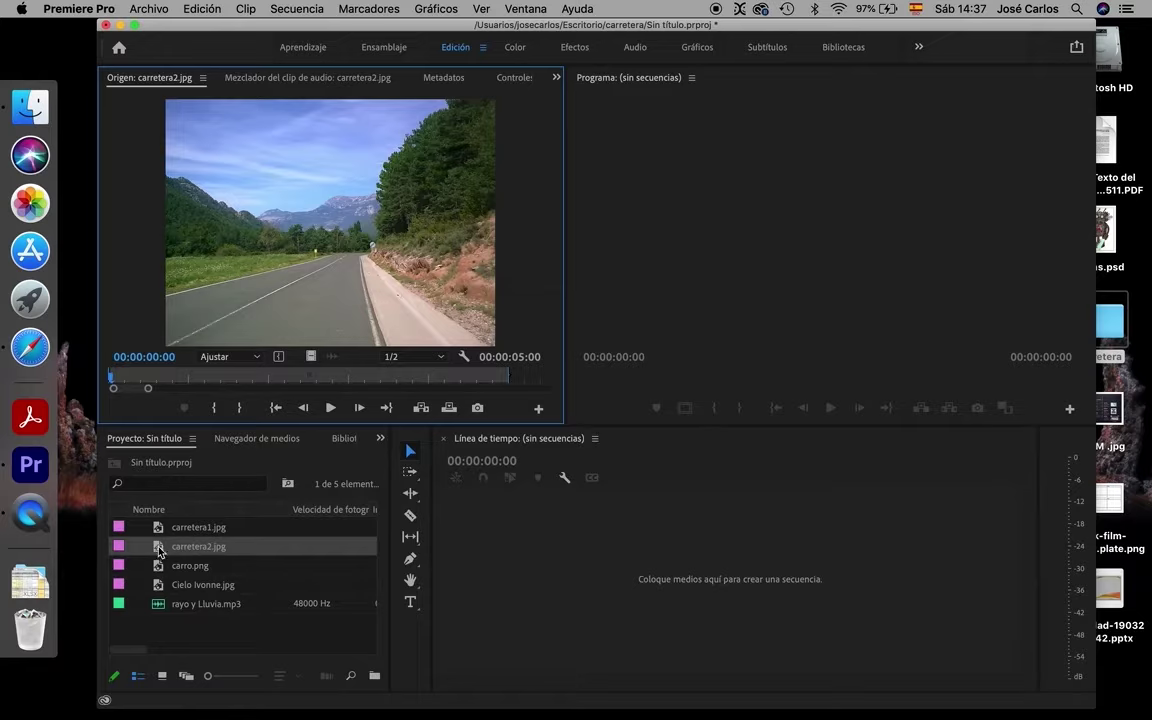
{"action": "double_click", "coordinate": [157, 530]}
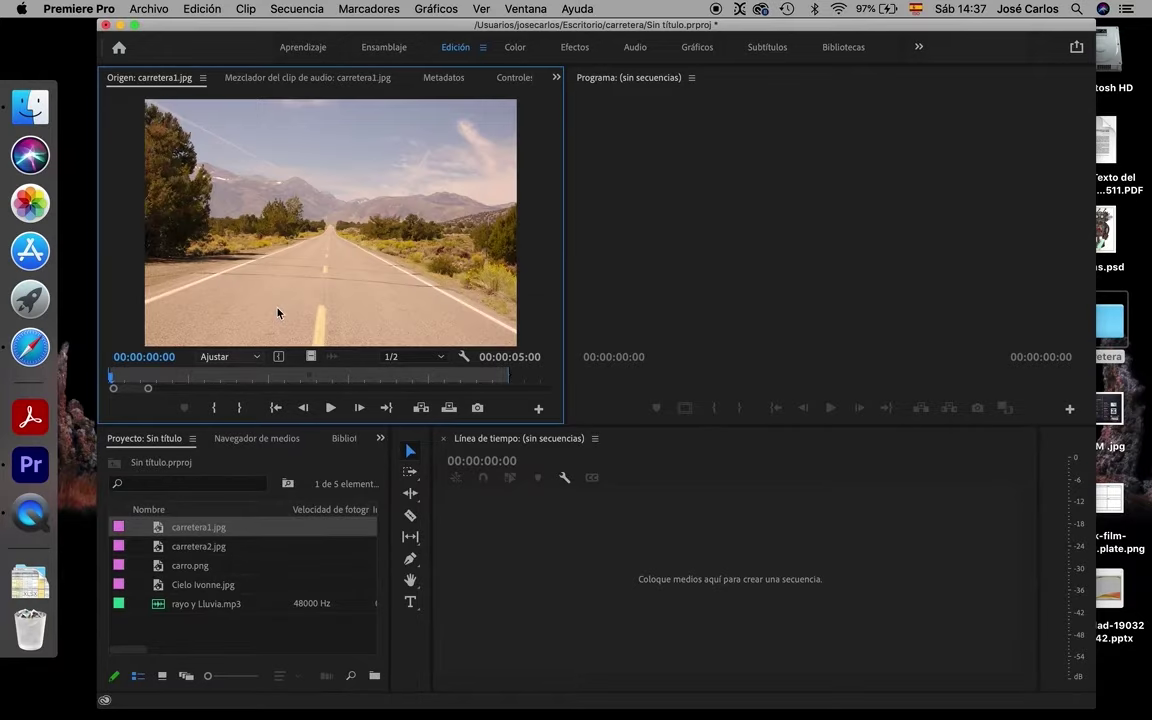
{"action": "left_click_drag", "start_coordinate": [521, 531], "coordinate": [555, 586]}
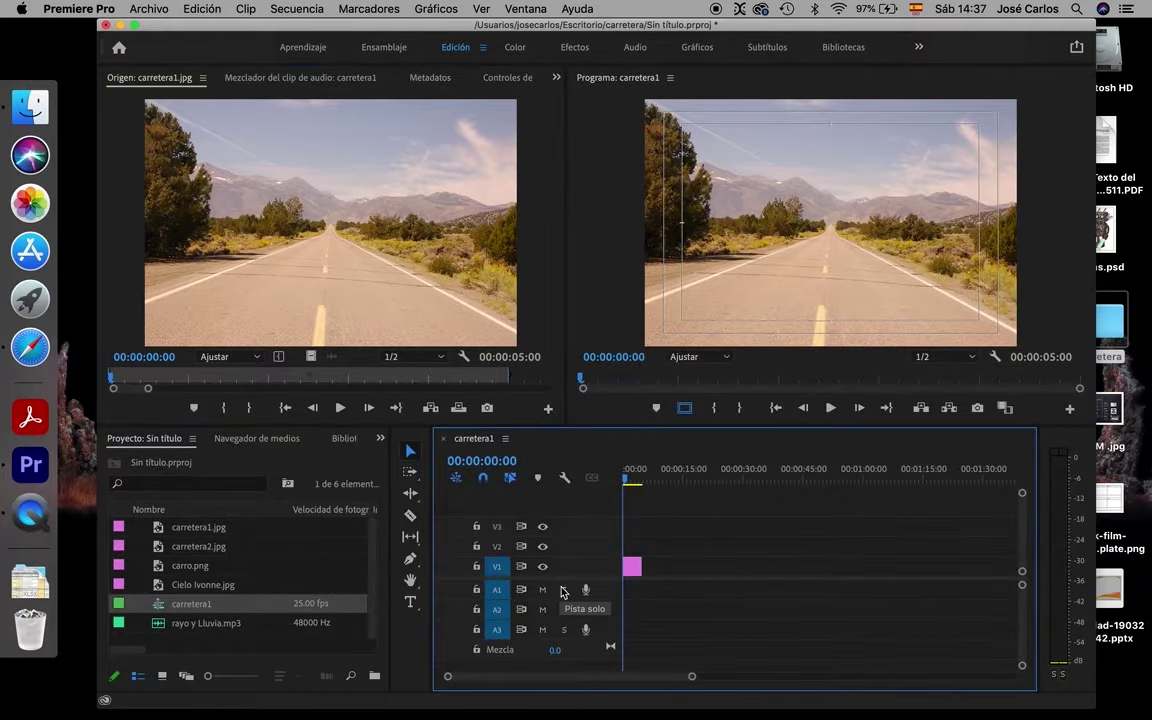
{"action": "left_click_drag", "start_coordinate": [691, 676], "coordinate": [609, 676]}
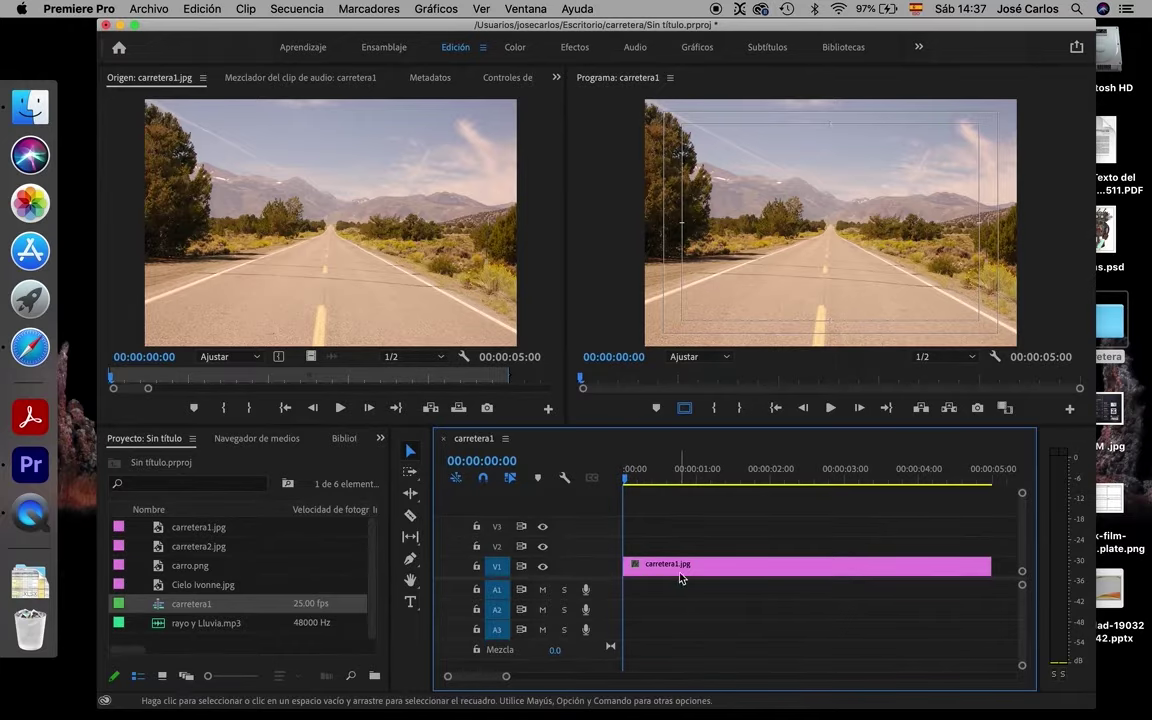
{"action": "left_click_drag", "start_coordinate": [682, 566], "coordinate": [680, 547]}
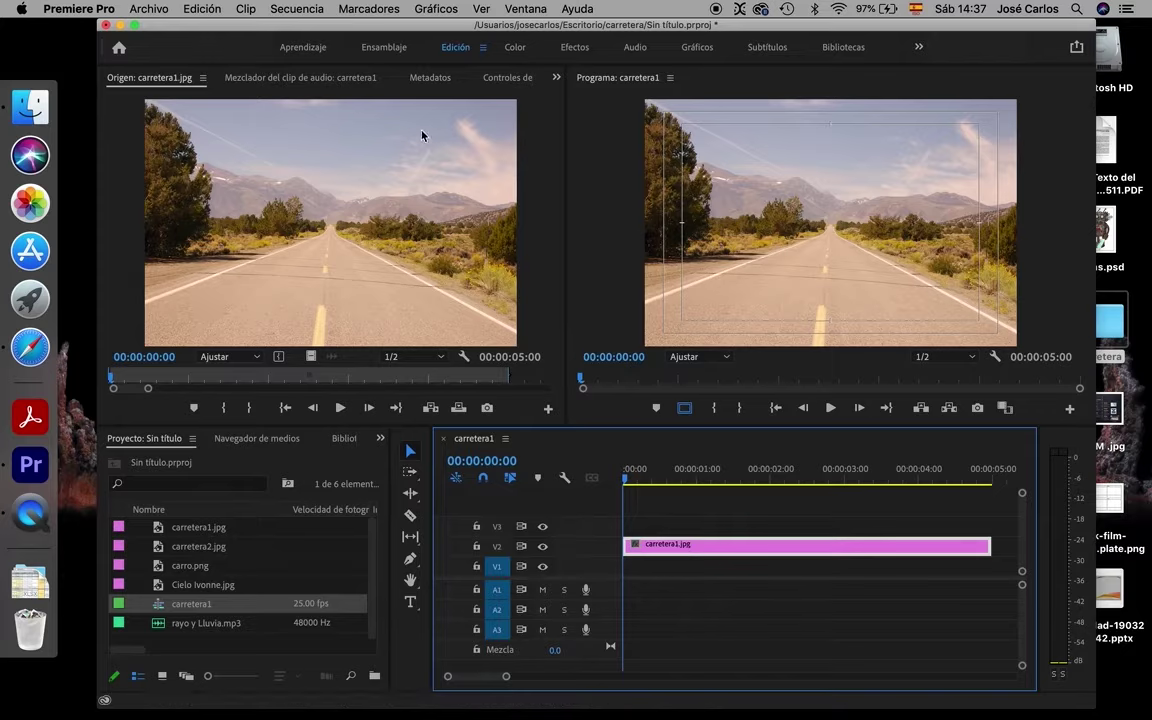
{"action": "left_click", "coordinate": [518, 78]}
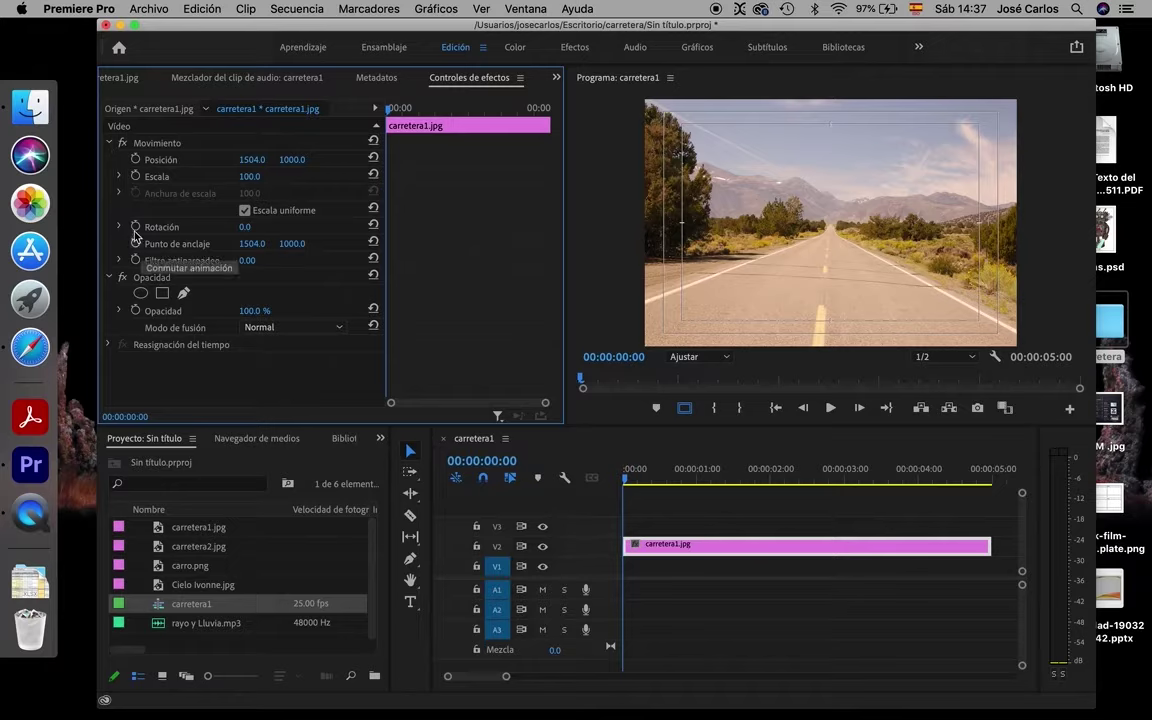
- Start a pen opacity mask on the road clip, tracing from the top-left along the horizon and mountains
{"action": "left_click", "coordinate": [109, 143]}
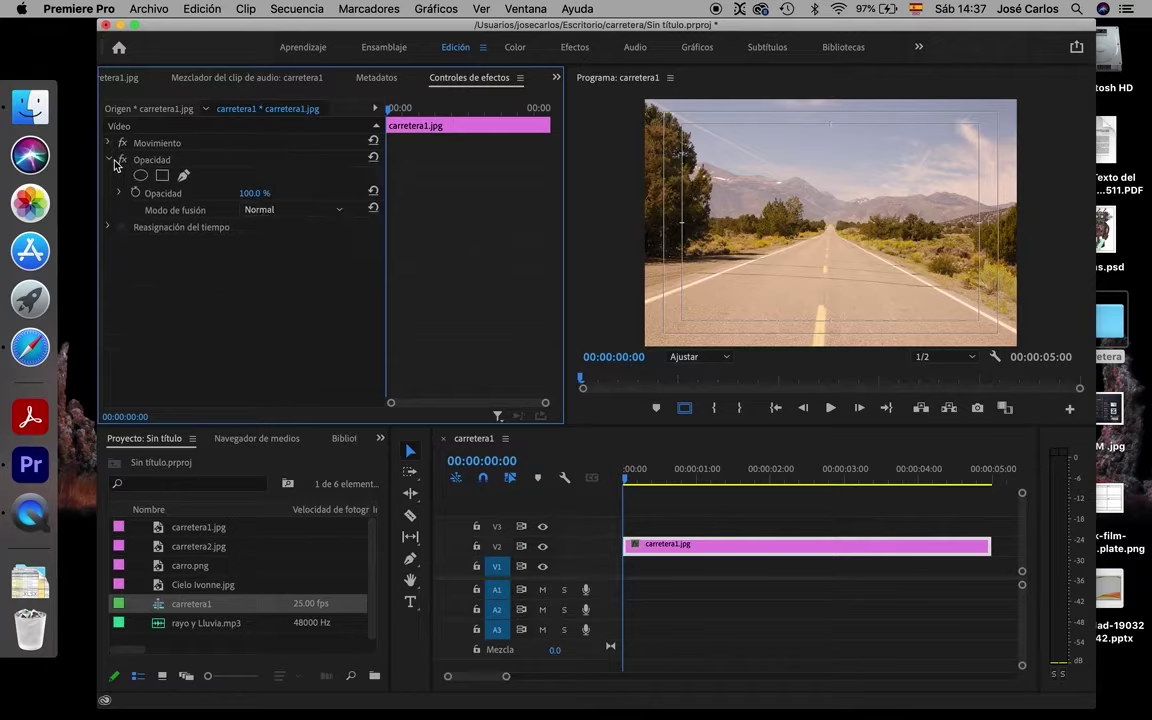
{"action": "left_click", "coordinate": [112, 161]}
{"action": "left_click", "coordinate": [110, 160]}
{"action": "left_click", "coordinate": [184, 176]}
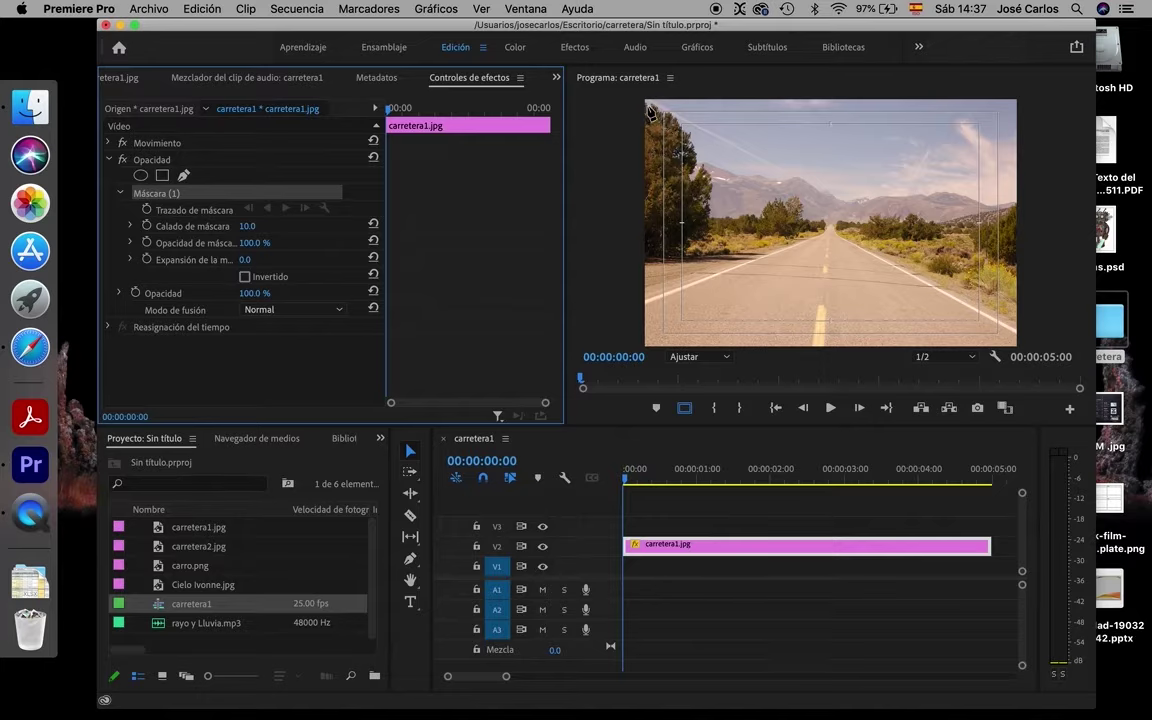
{"action": "left_click", "coordinate": [646, 104]}
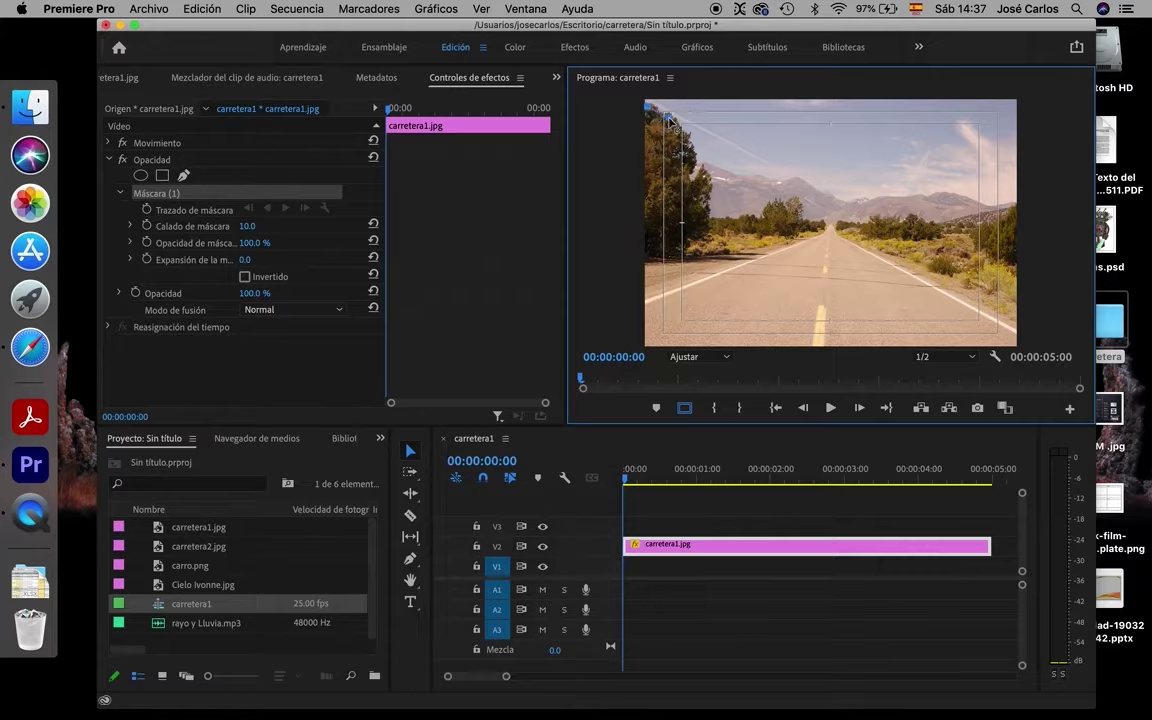
{"action": "left_click", "coordinate": [686, 136]}
{"action": "left_click", "coordinate": [749, 180]}
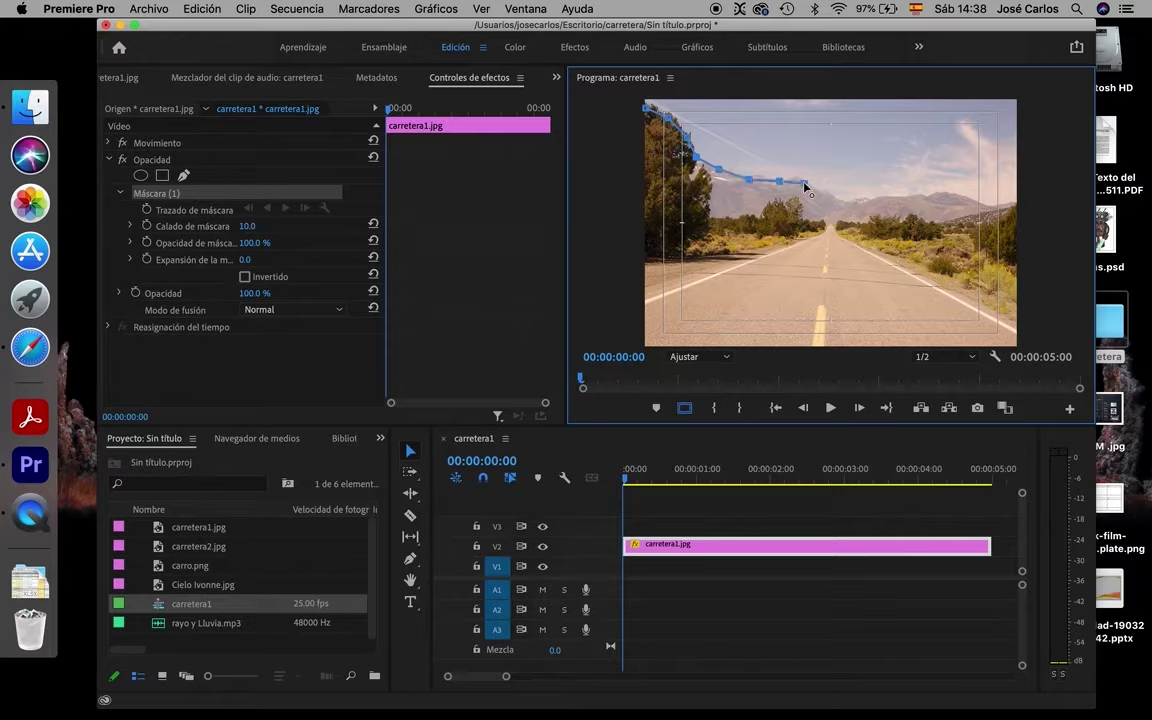
{"action": "left_click", "coordinate": [838, 197]}
{"action": "left_click", "coordinate": [879, 201]}
{"action": "left_click", "coordinate": [921, 198]}
{"action": "left_click", "coordinate": [962, 198]}
- Close the mask through the lower corners to cut the sky, and place Cielo Ivonne.jpg on V1
{"action": "left_click", "coordinate": [987, 205]}
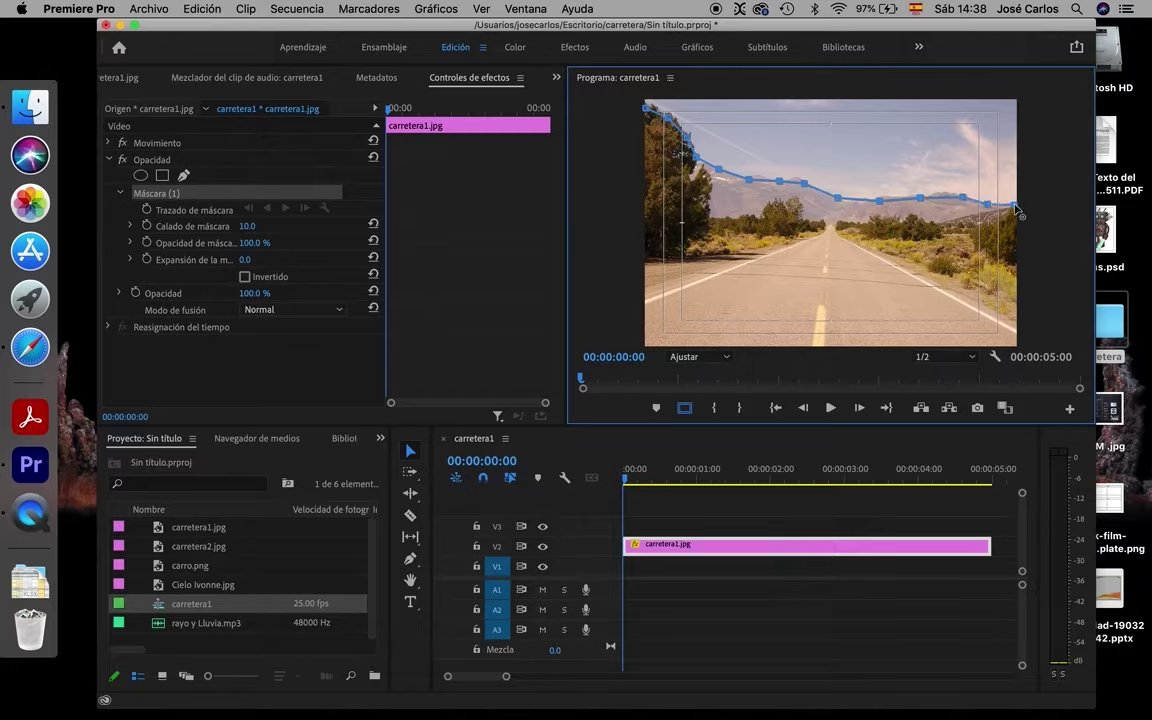
{"action": "left_click", "coordinate": [1015, 344]}
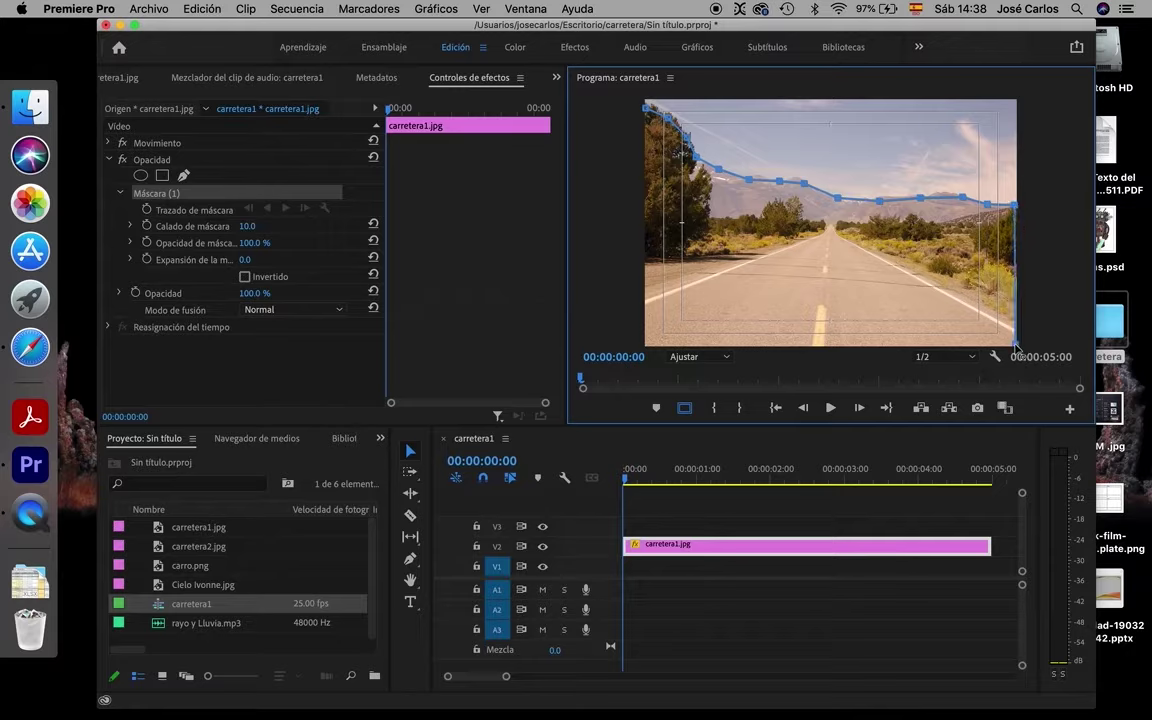
{"action": "left_click", "coordinate": [645, 344]}
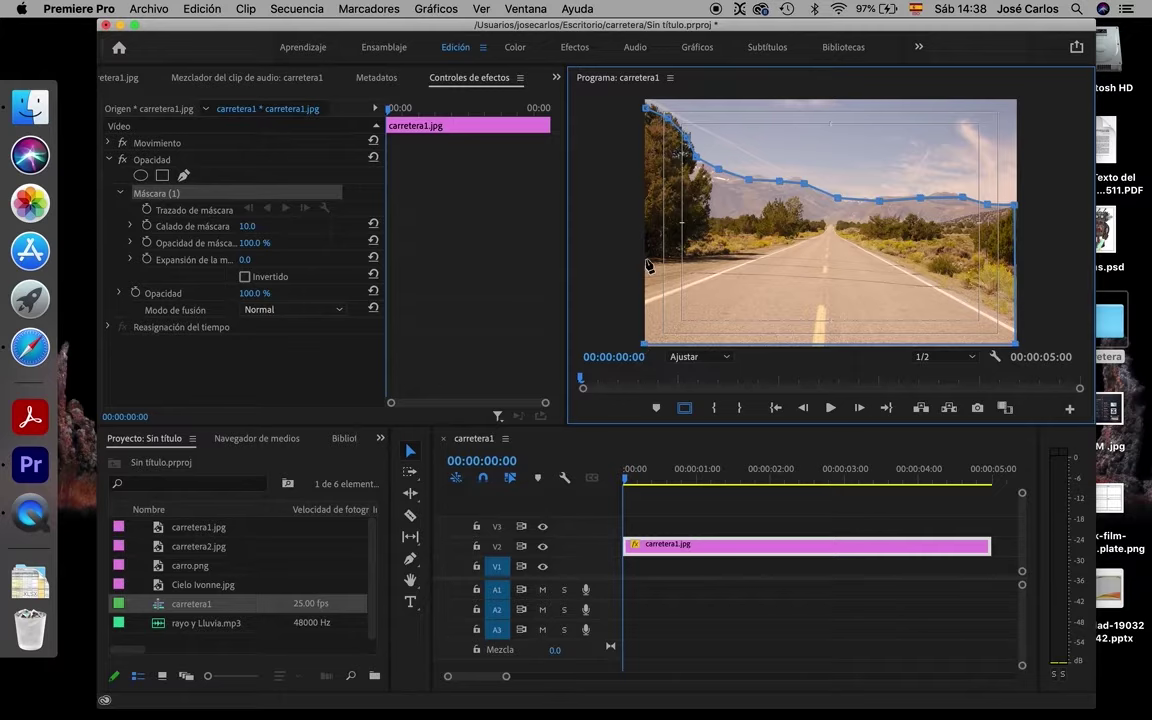
{"action": "left_click", "coordinate": [645, 107]}
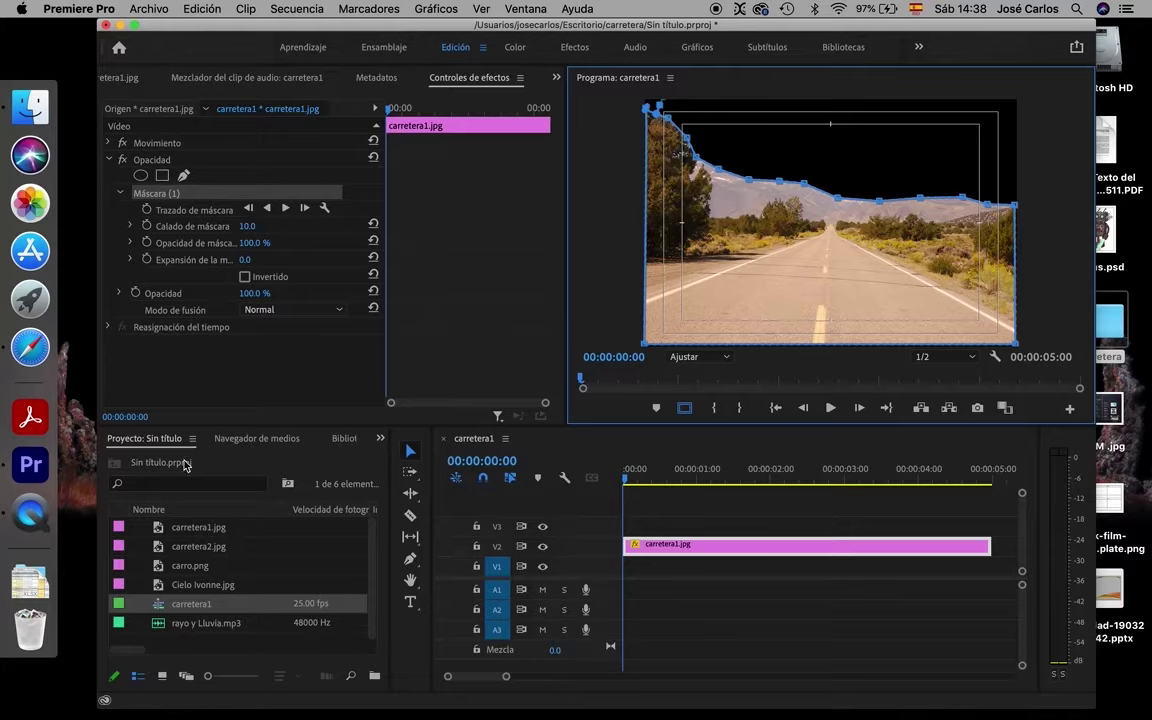
{"action": "left_click", "coordinate": [109, 159]}
{"action": "mouse_move", "coordinate": [160, 590]}
{"action": "left_mouse_down"}
{"action": "mouse_move", "coordinate": [686, 590]}
{"action": "mouse_move", "coordinate": [625, 566]}
{"action": "left_mouse_up"}
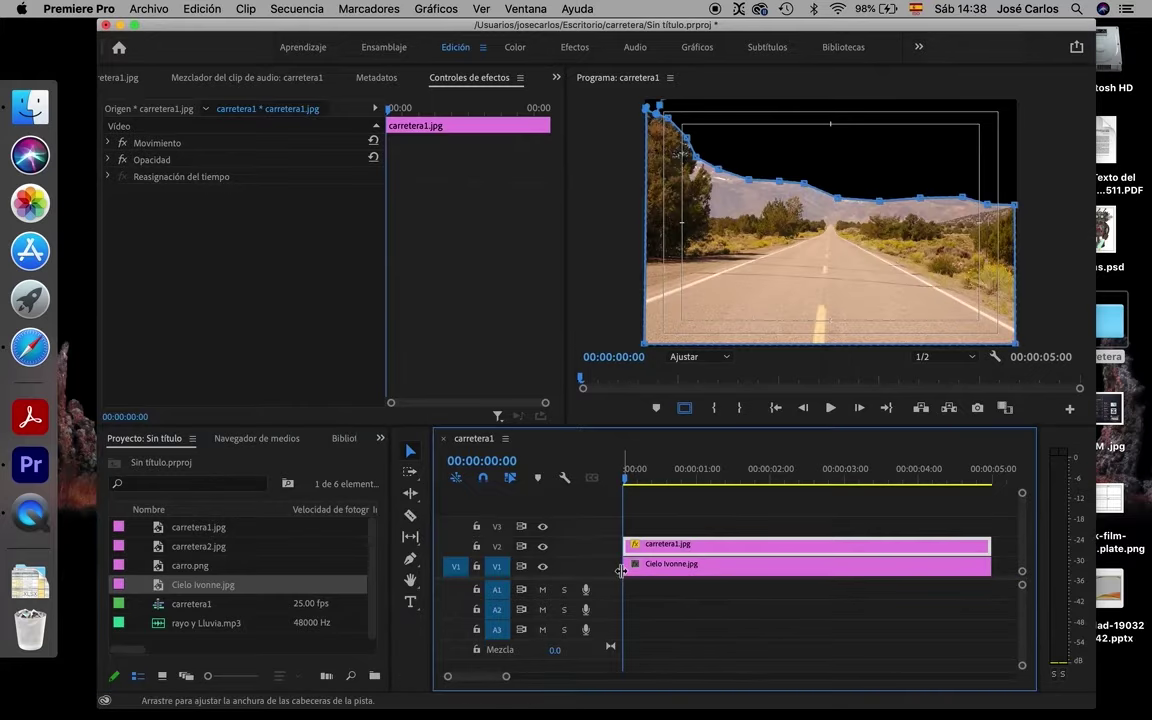
- Scale the Cielo Ivonne.jpg sky clip up to 1382 so it fills the area behind the road
{"action": "left_click", "coordinate": [735, 572]}
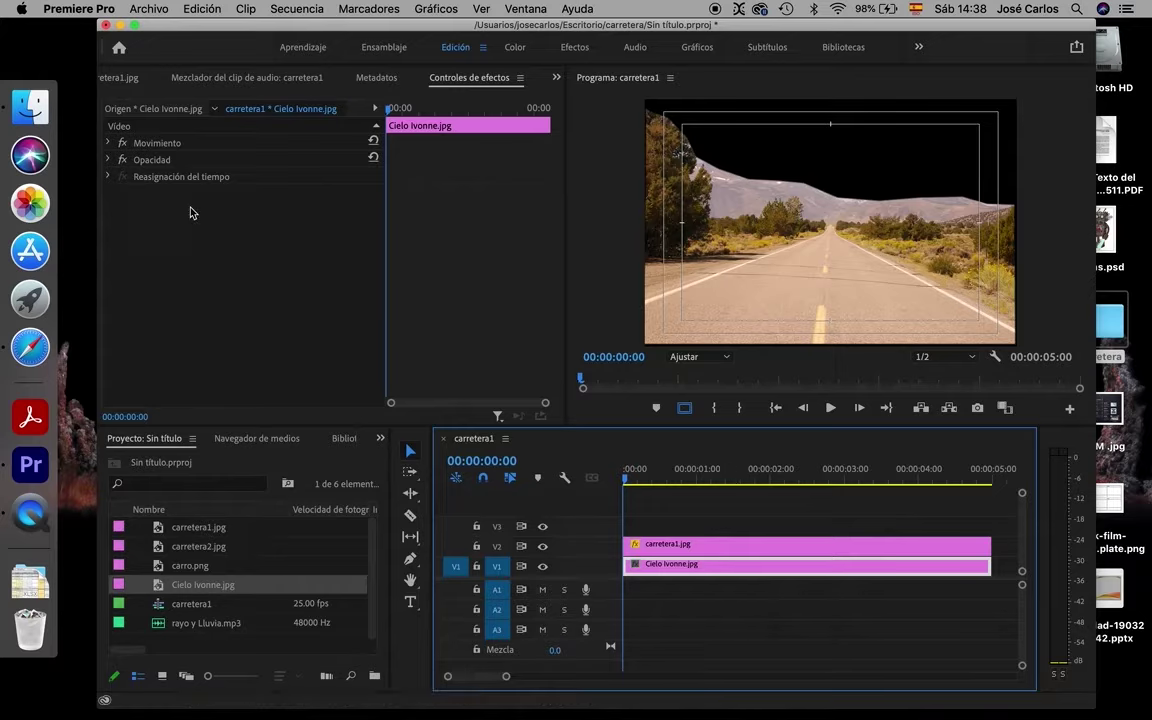
{"action": "left_click", "coordinate": [110, 143]}
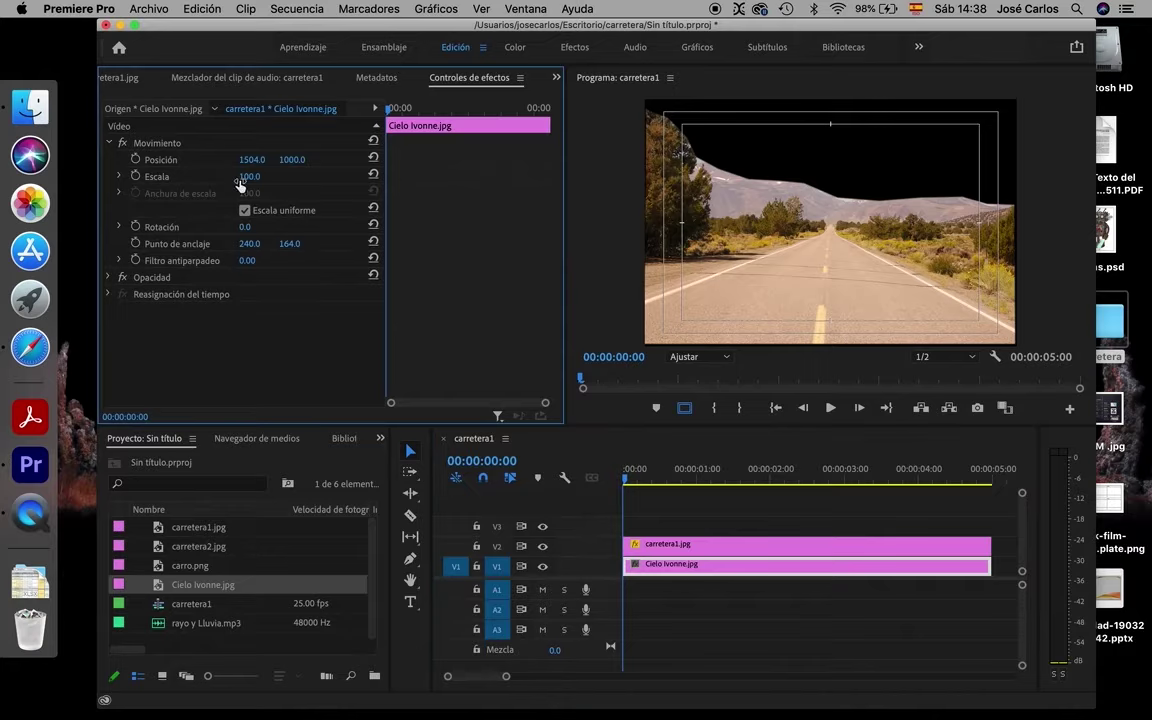
{"action": "left_click_drag", "start_coordinate": [248, 176], "coordinate": [380, 176]}
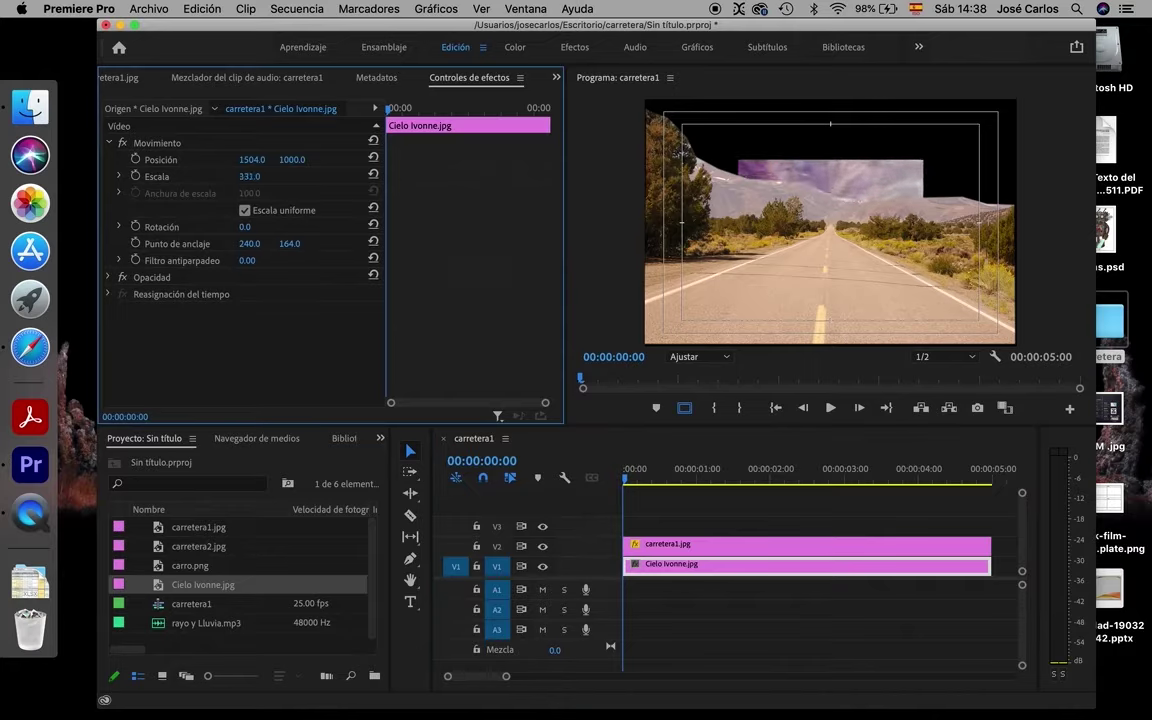
{"action": "left_click_drag", "start_coordinate": [248, 176], "coordinate": [290, 176]}
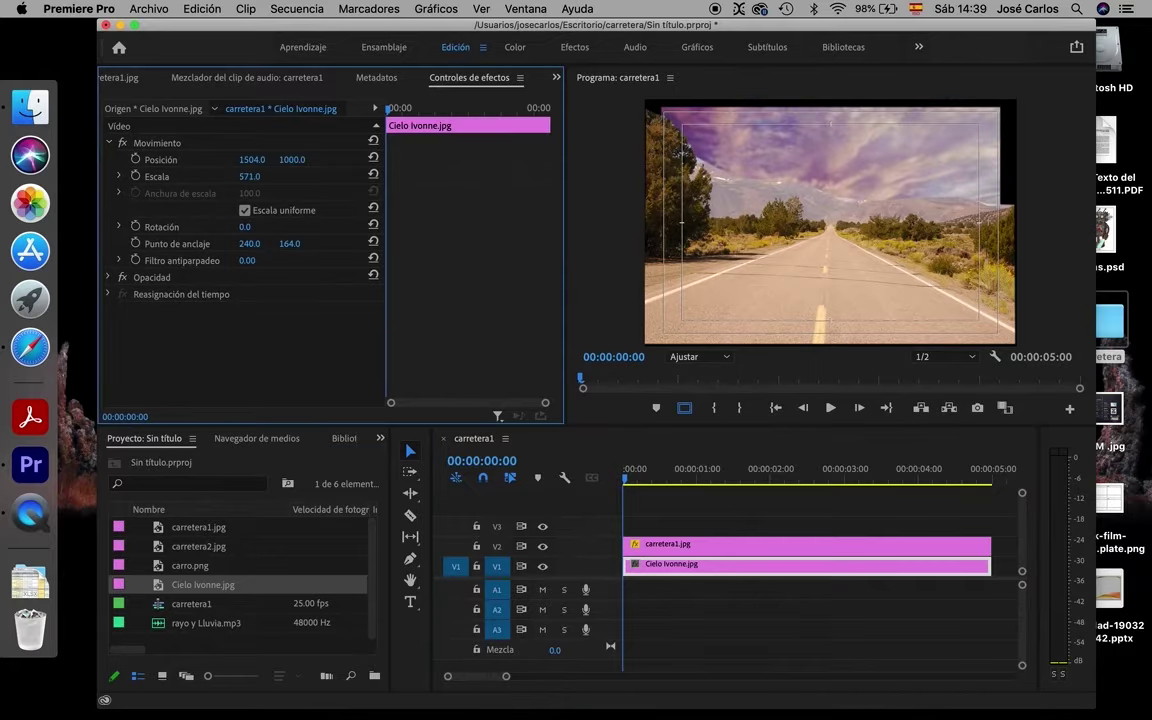
{"action": "mouse_move", "coordinate": [248, 176]}
{"action": "left_mouse_down"}
{"action": "mouse_move", "coordinate": [314, 176]}
{"action": "mouse_move", "coordinate": [46, 468]}
{"action": "left_mouse_up"}
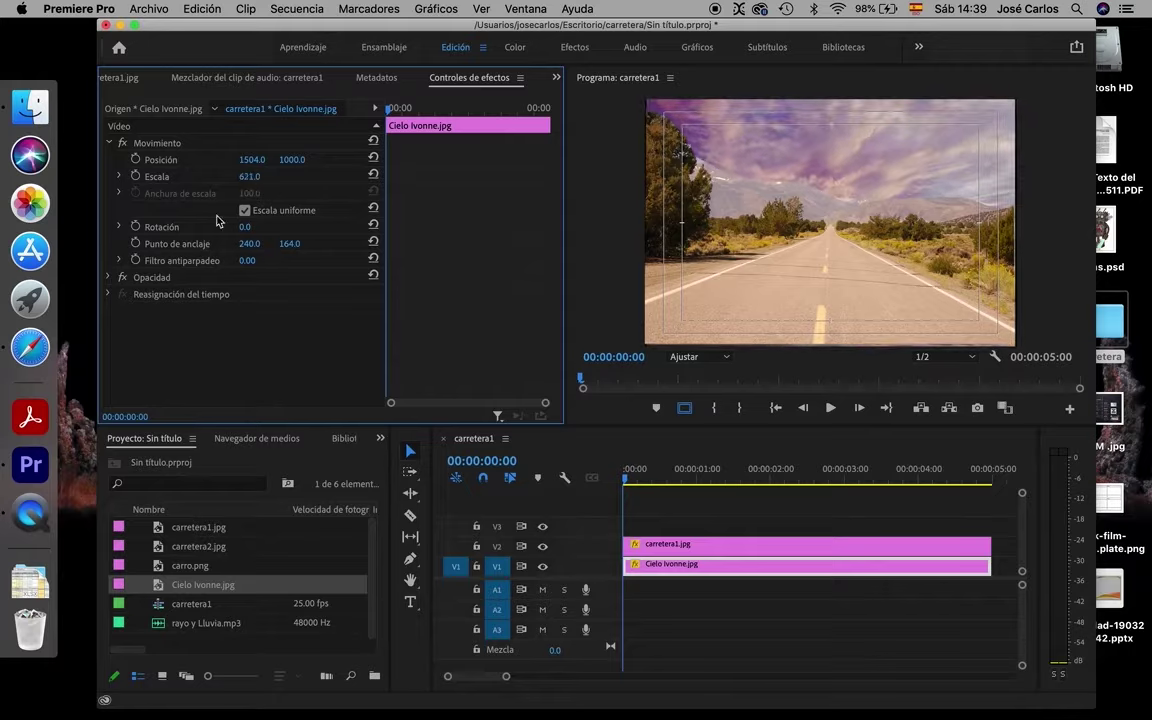
{"action": "left_click_drag", "start_coordinate": [244, 176], "coordinate": [679, 176]}
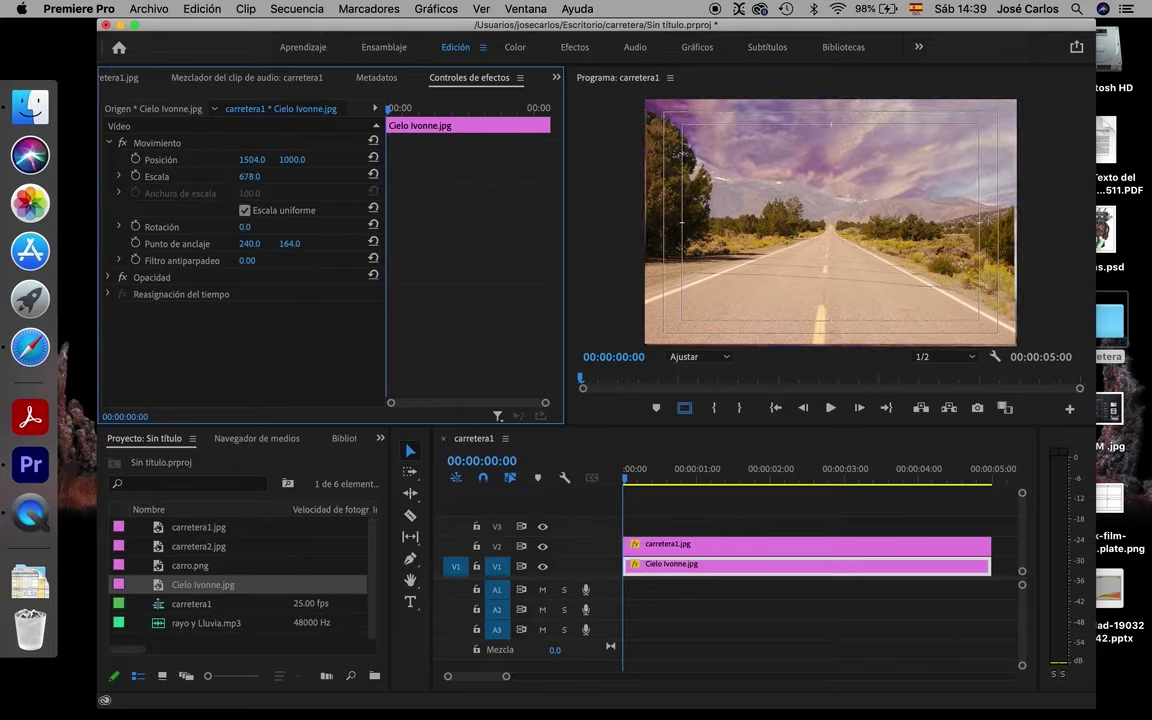
{"action": "left_click_drag", "start_coordinate": [244, 176], "coordinate": [380, 176]}
{"action": "left_click_drag", "start_coordinate": [244, 176], "coordinate": [414, 176]}
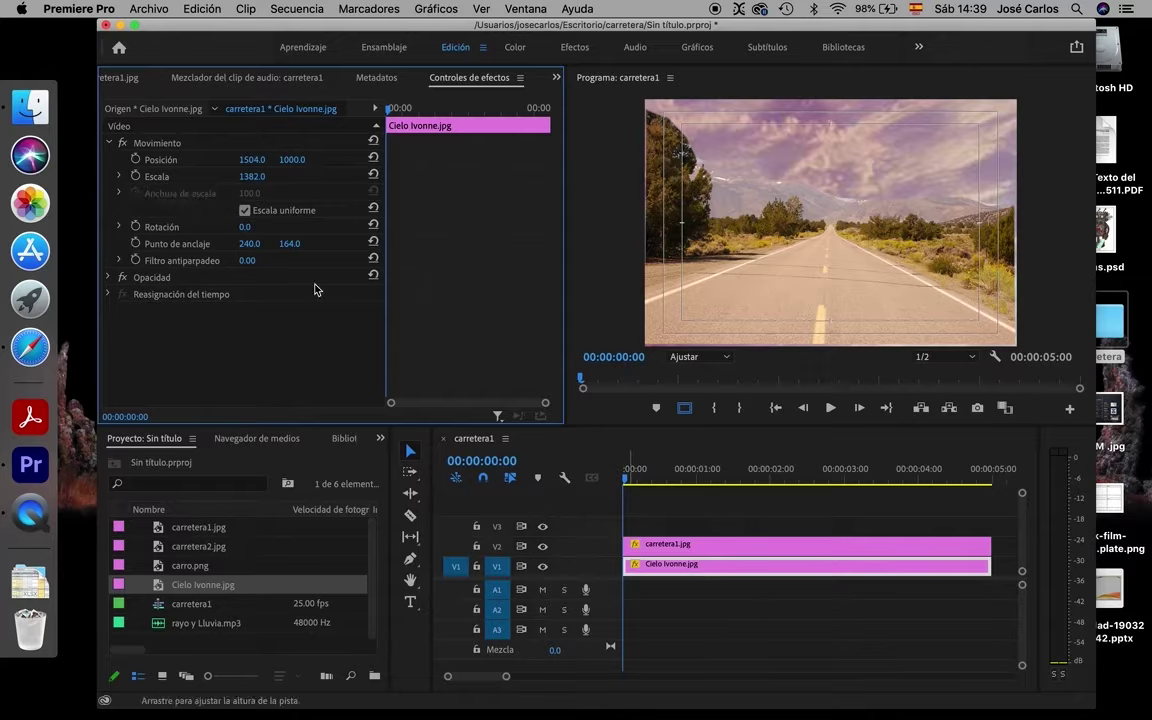
- Keyframe the sky's Escala from 1382 at the start to 666 at 00:00:04:22, then preview it
{"action": "left_click", "coordinate": [135, 176]}
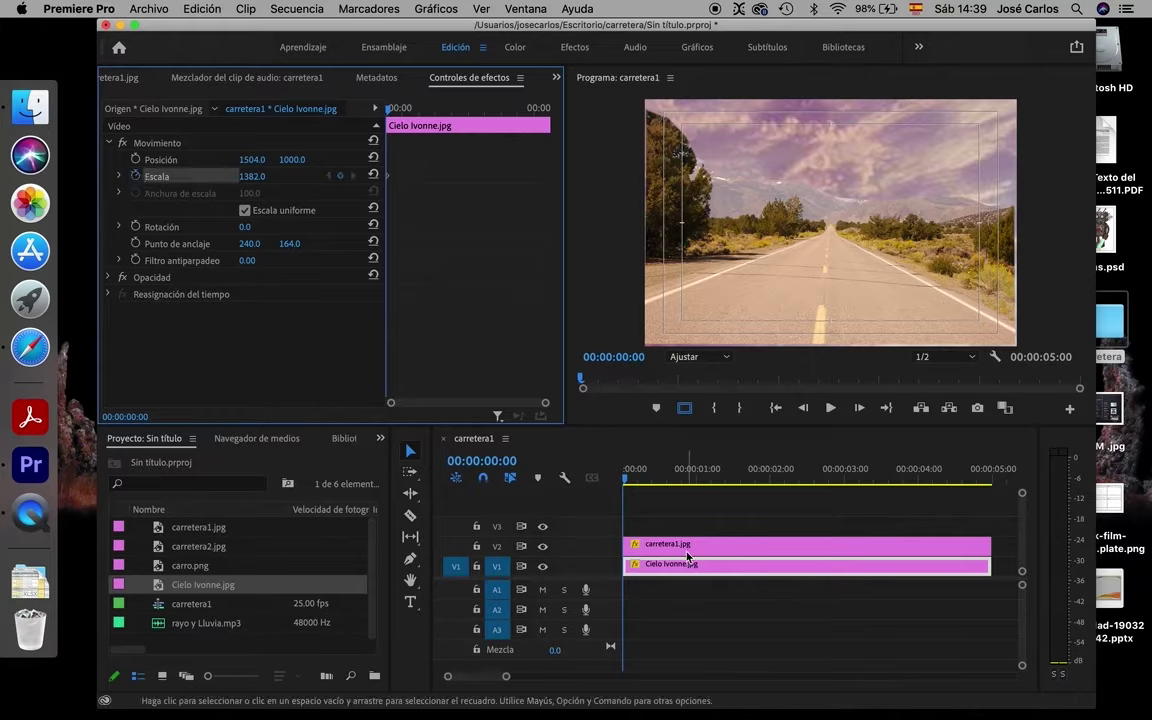
{"action": "left_click", "coordinate": [622, 478]}
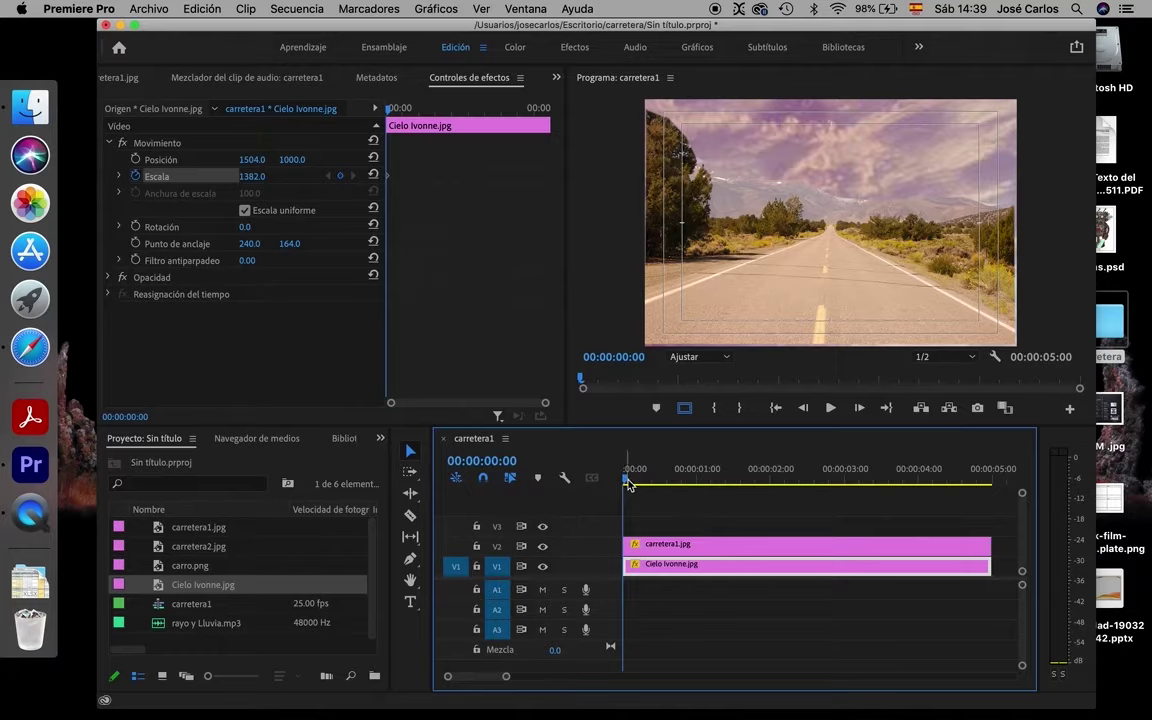
{"action": "left_click_drag", "start_coordinate": [625, 478], "coordinate": [989, 559]}
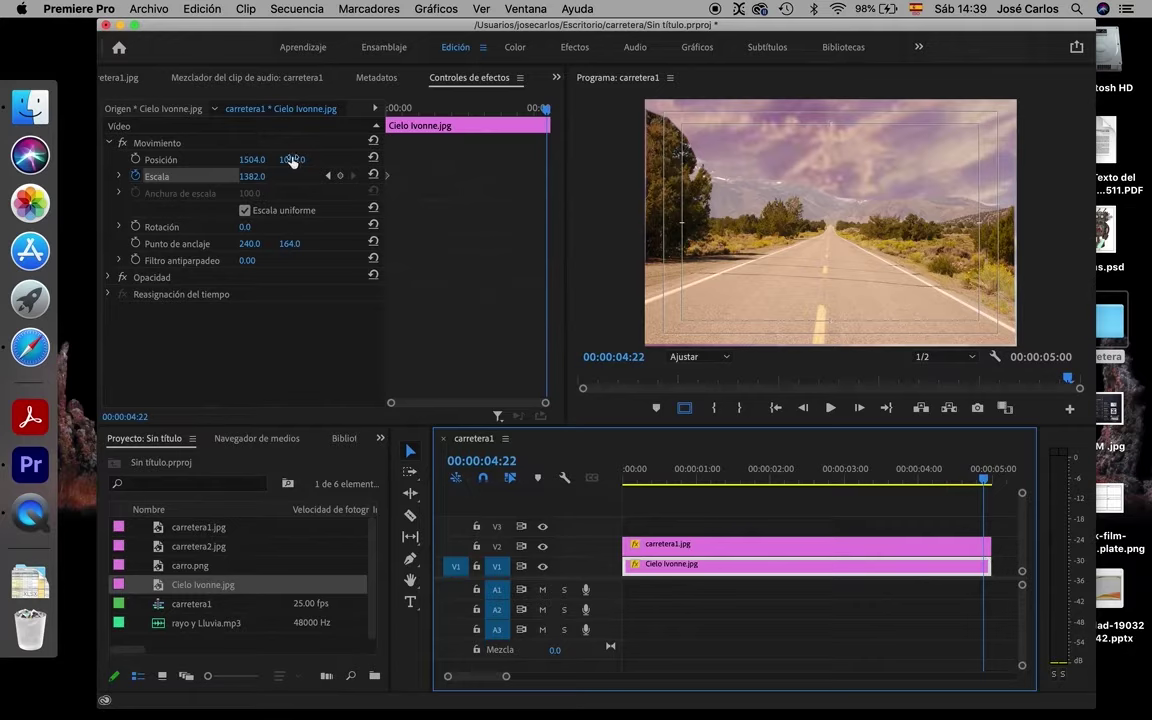
{"action": "left_click", "coordinate": [230, 166]}
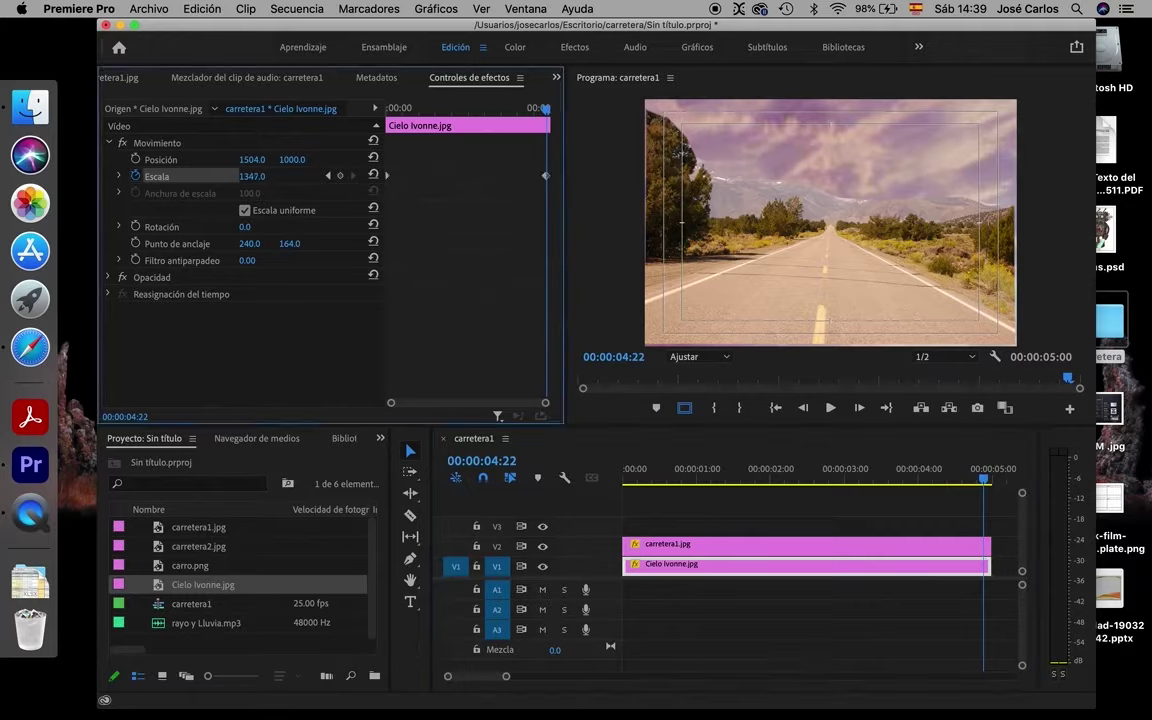
{"action": "mouse_move", "coordinate": [252, 176]}
{"action": "left_mouse_down"}
{"action": "mouse_move", "coordinate": [183, 176]}
{"action": "mouse_move", "coordinate": [270, 176]}
{"action": "left_mouse_up"}
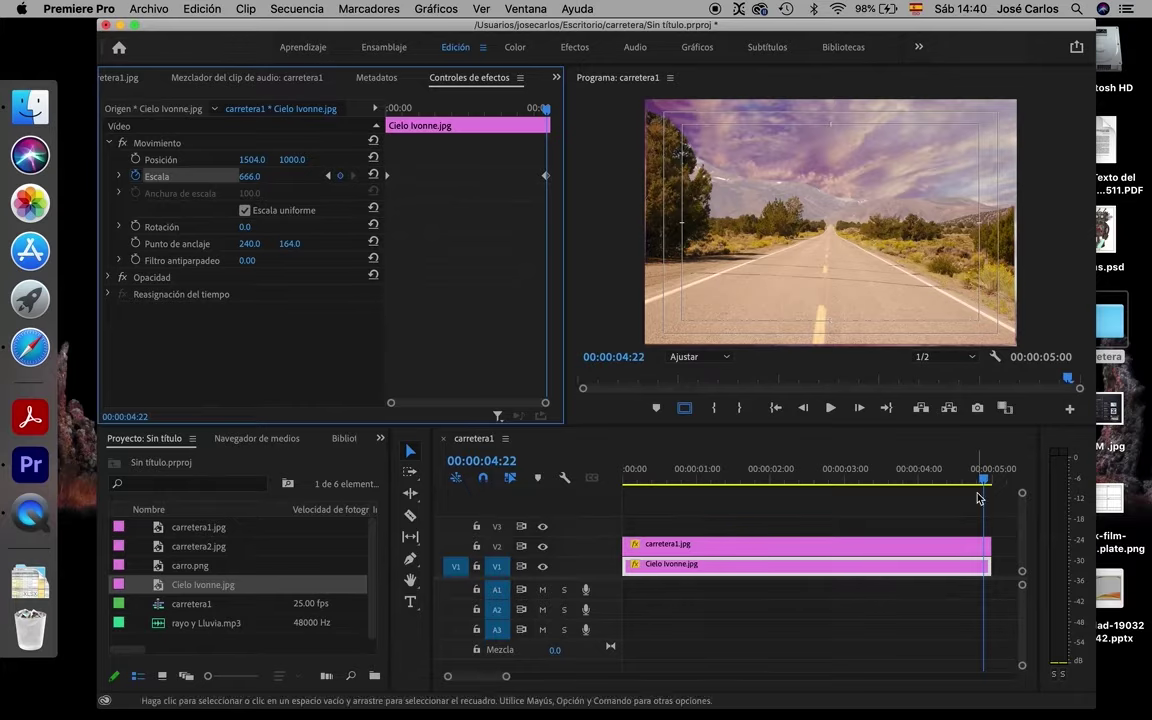
{"action": "key", "text": "space"}
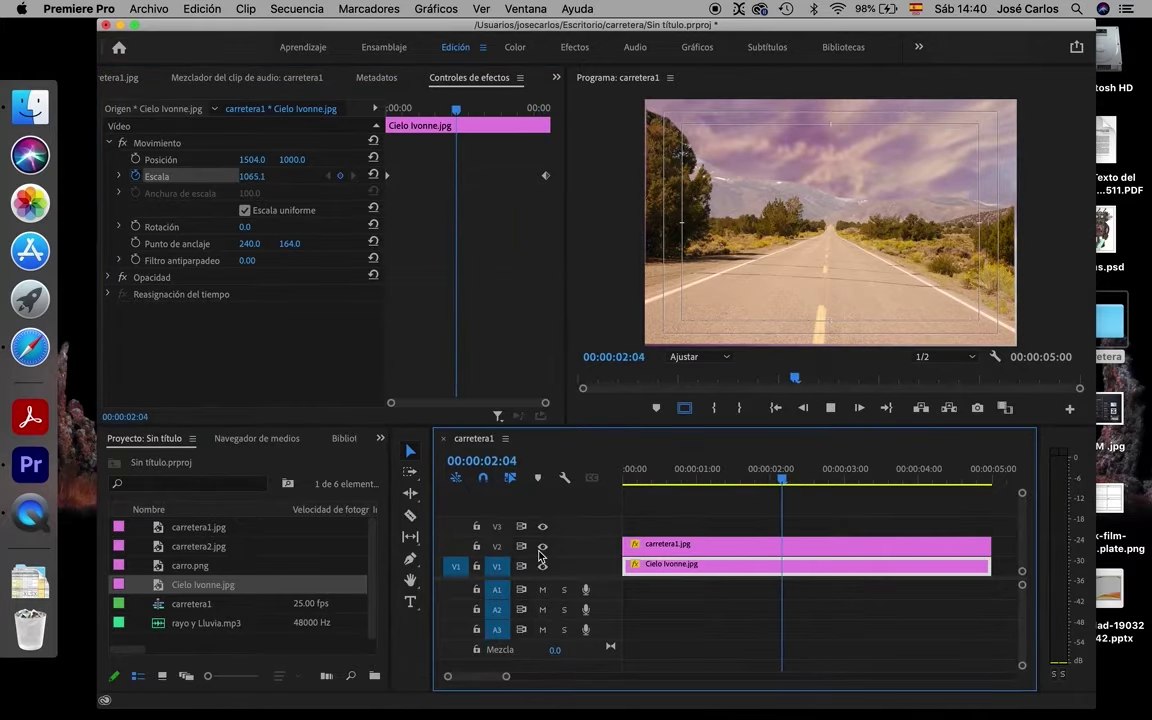
{"action": "key", "text": "Home"}
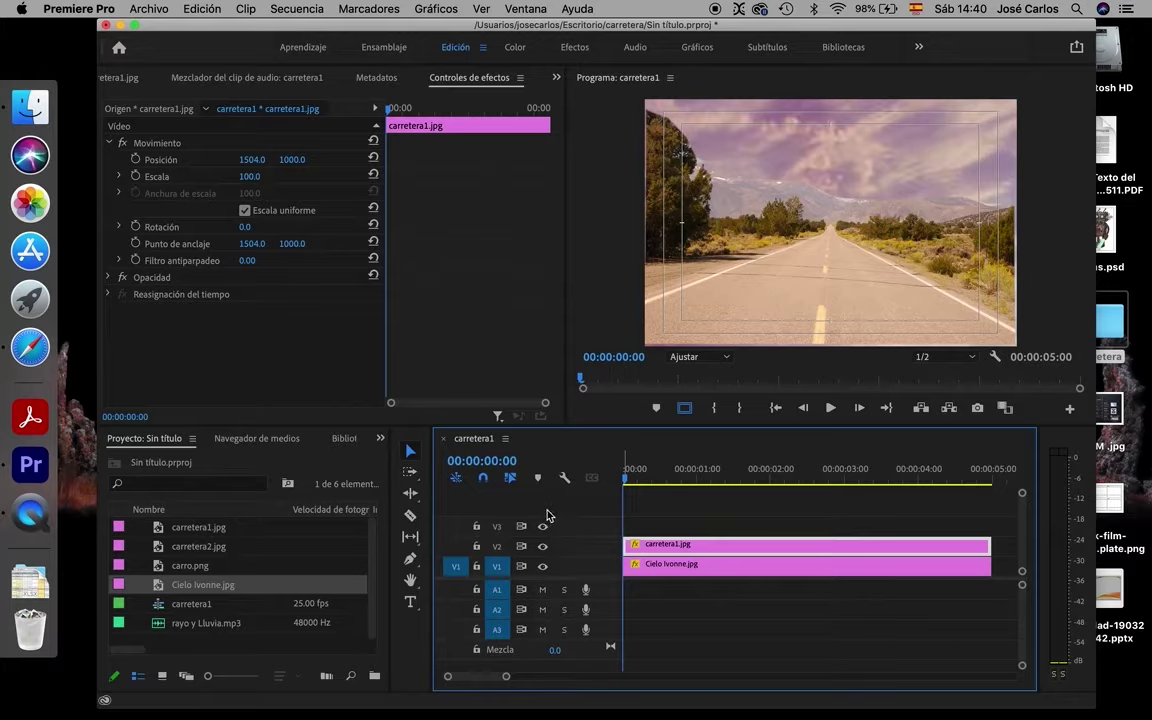
- Keyframe carretera1.jpg's Escala from 100 at the start to 209 at 00:00:04:22, then preview the zoom
{"action": "left_click", "coordinate": [137, 179]}
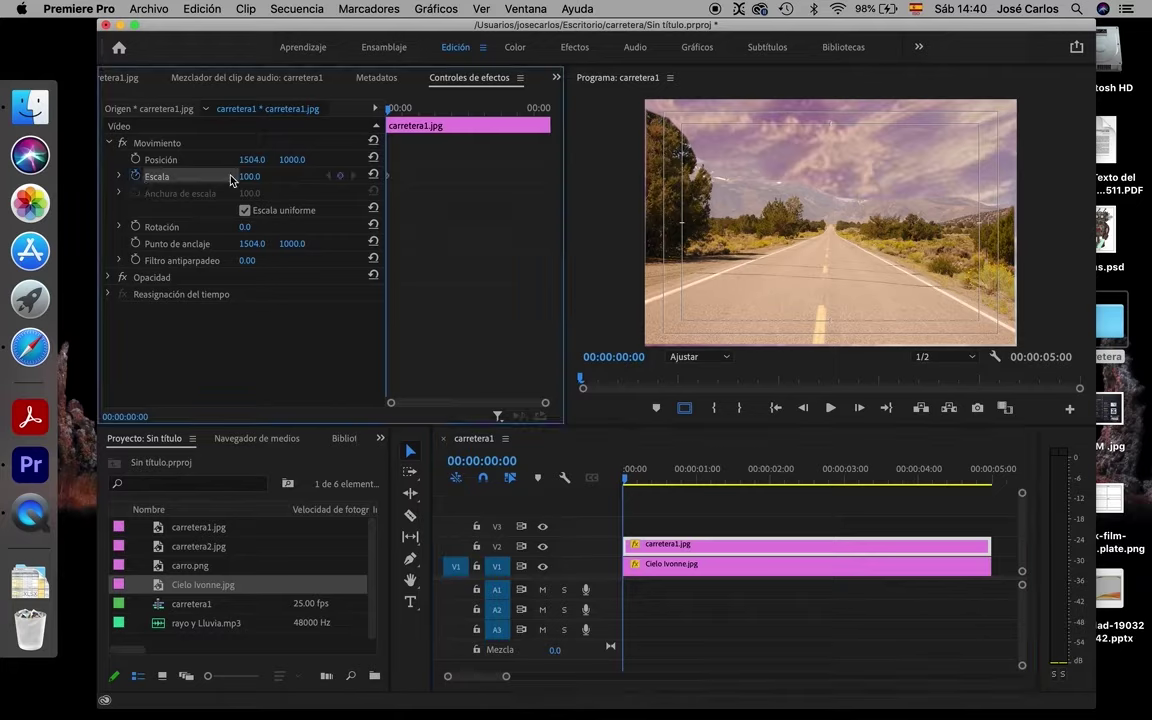
{"action": "left_click_drag", "start_coordinate": [626, 480], "coordinate": [895, 485]}
{"action": "left_click_drag", "start_coordinate": [907, 528], "coordinate": [983, 541]}
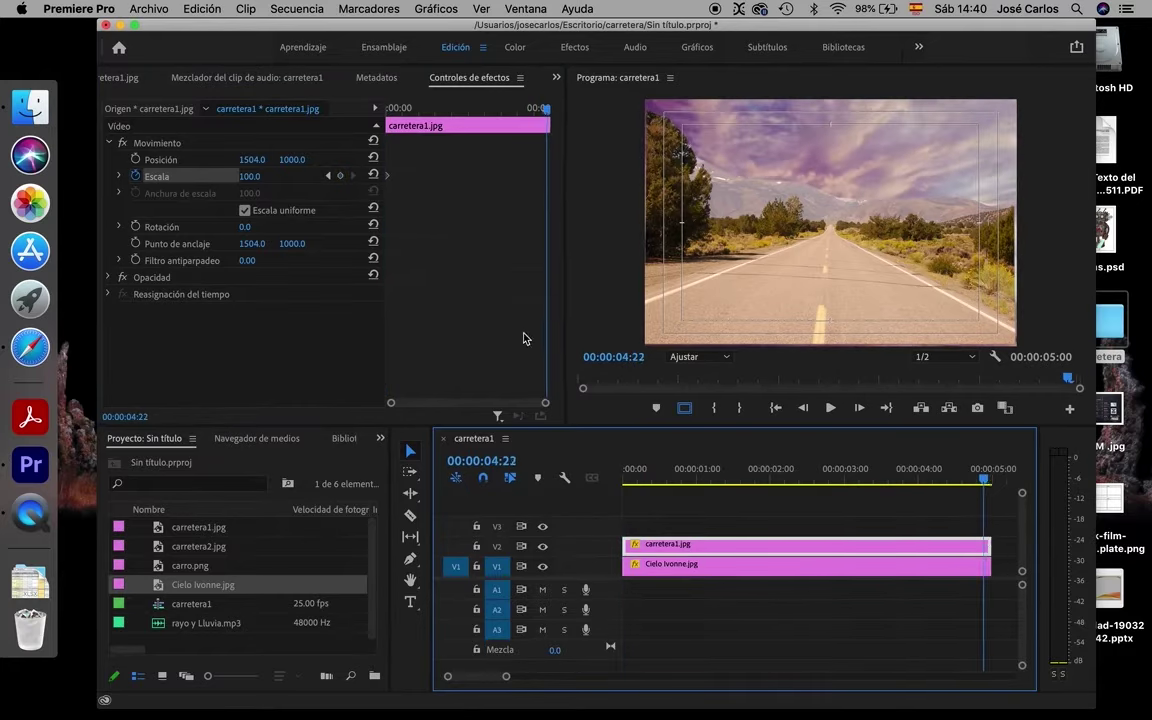
{"action": "left_click_drag", "start_coordinate": [253, 178], "coordinate": [360, 178]}
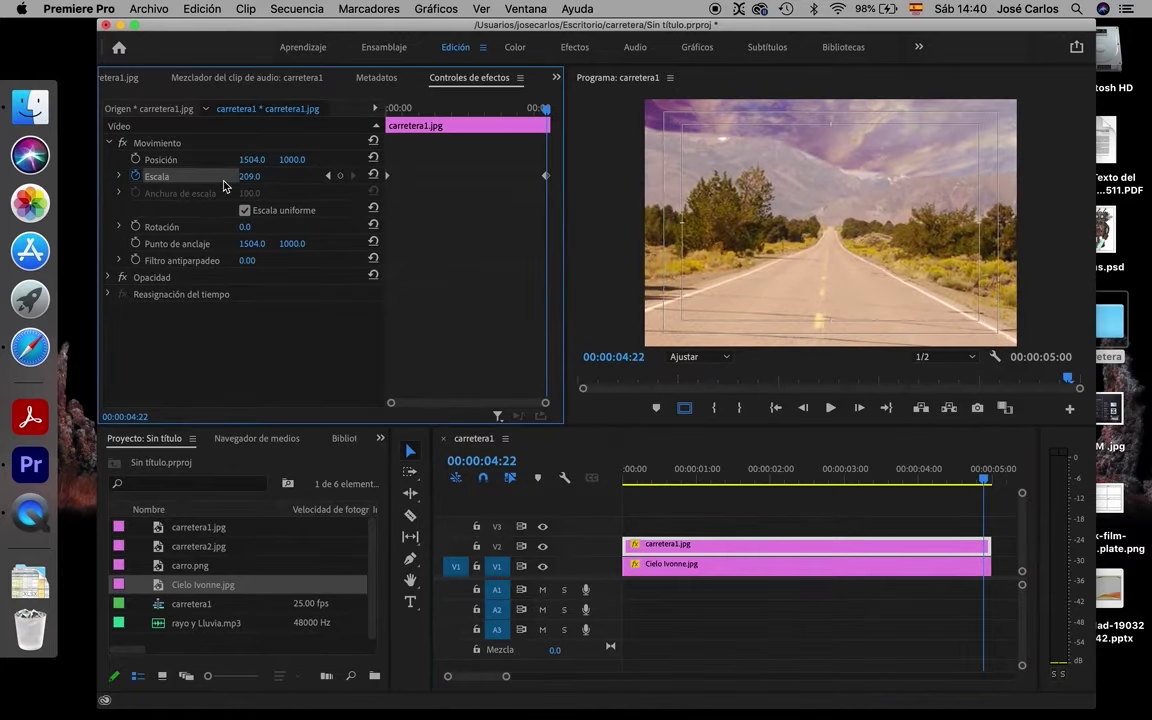
{"action": "left_click", "coordinate": [986, 482]}
{"action": "key", "text": "Home"}
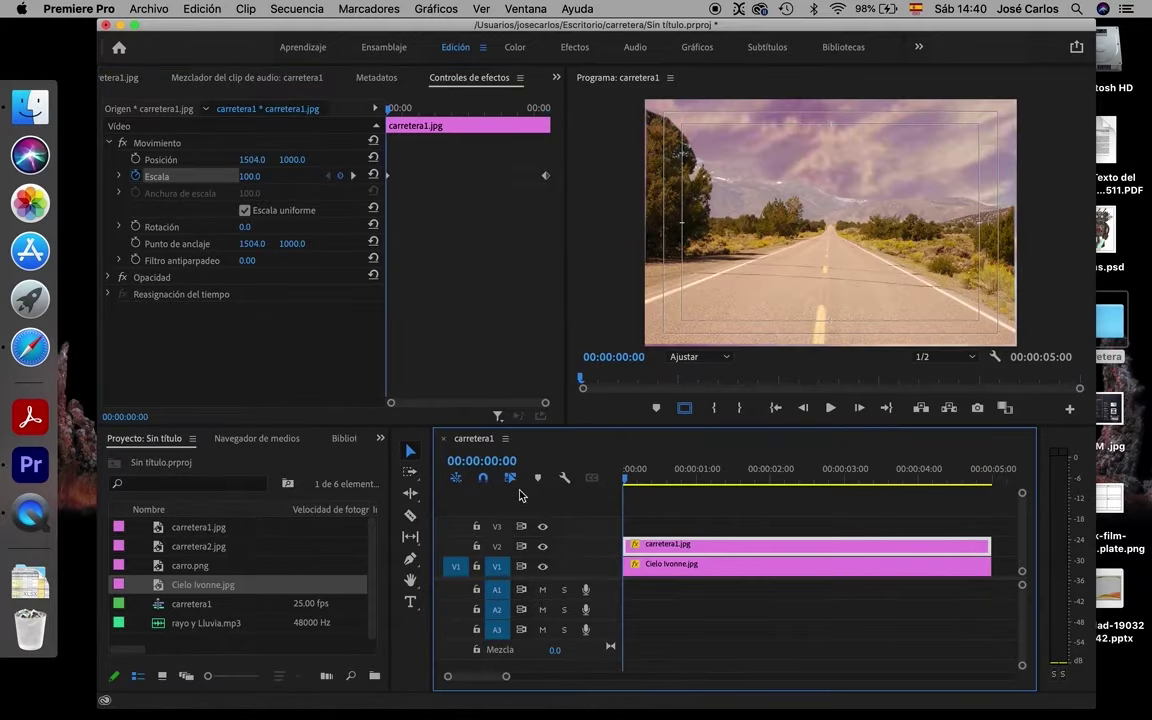
{"action": "key", "text": "space"}
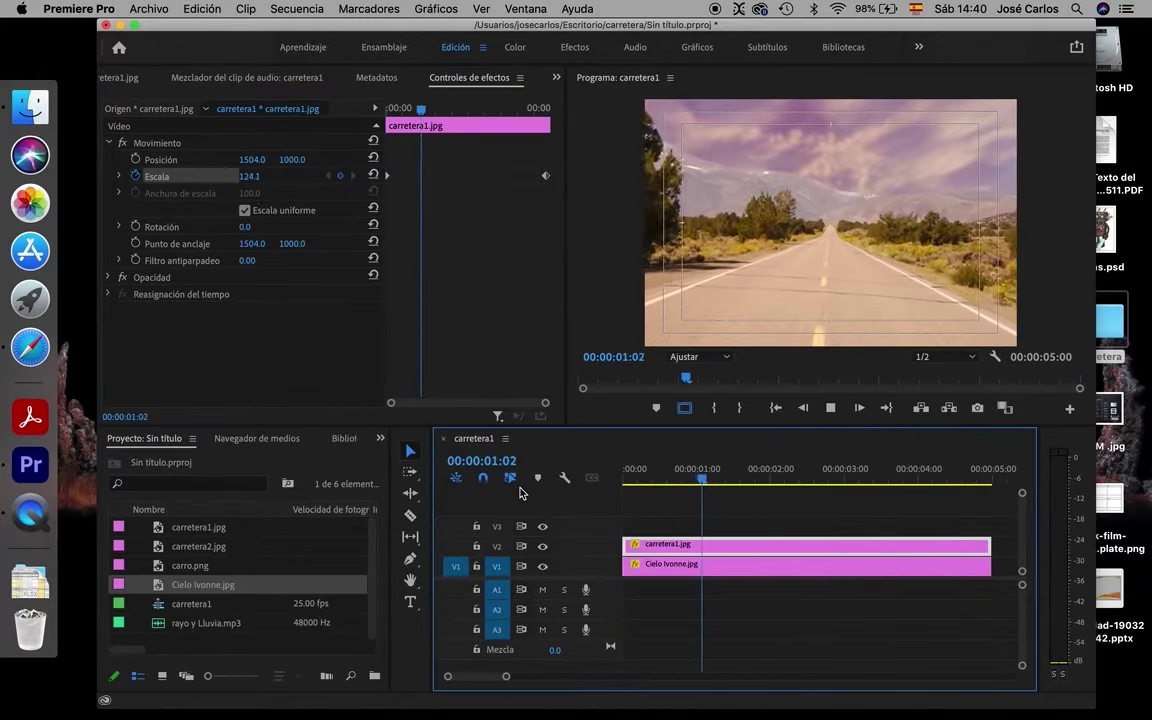
{"action": "key", "text": "space"}
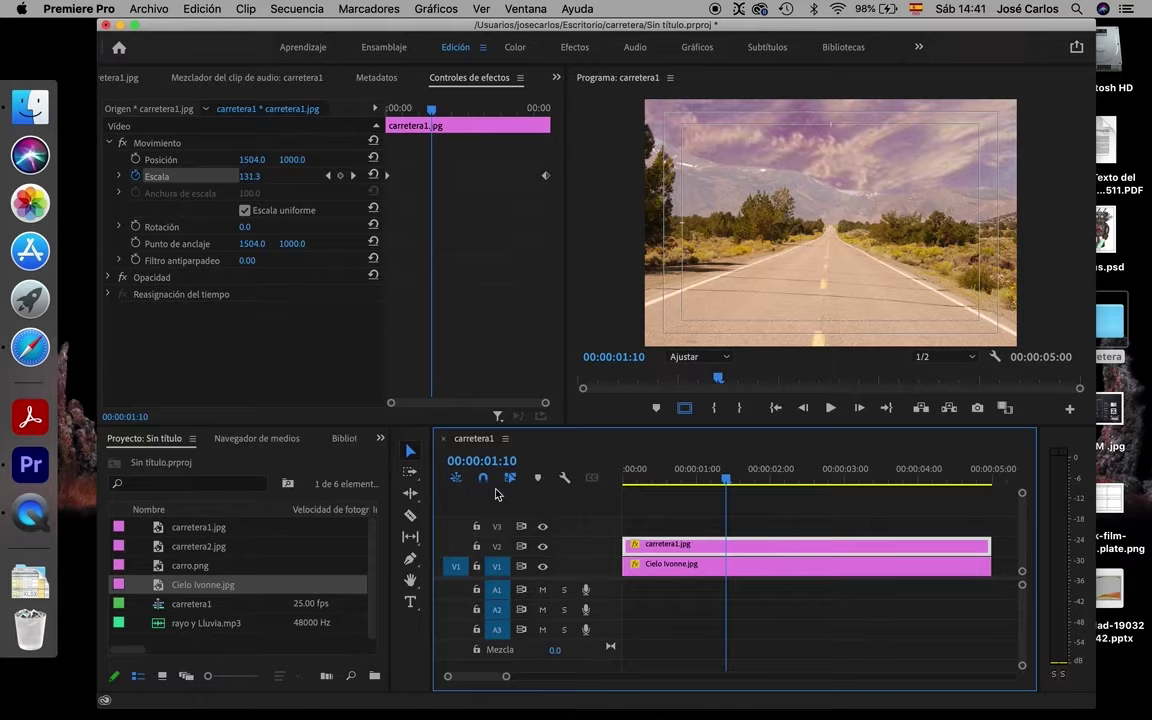
{"action": "key", "text": "Home"}
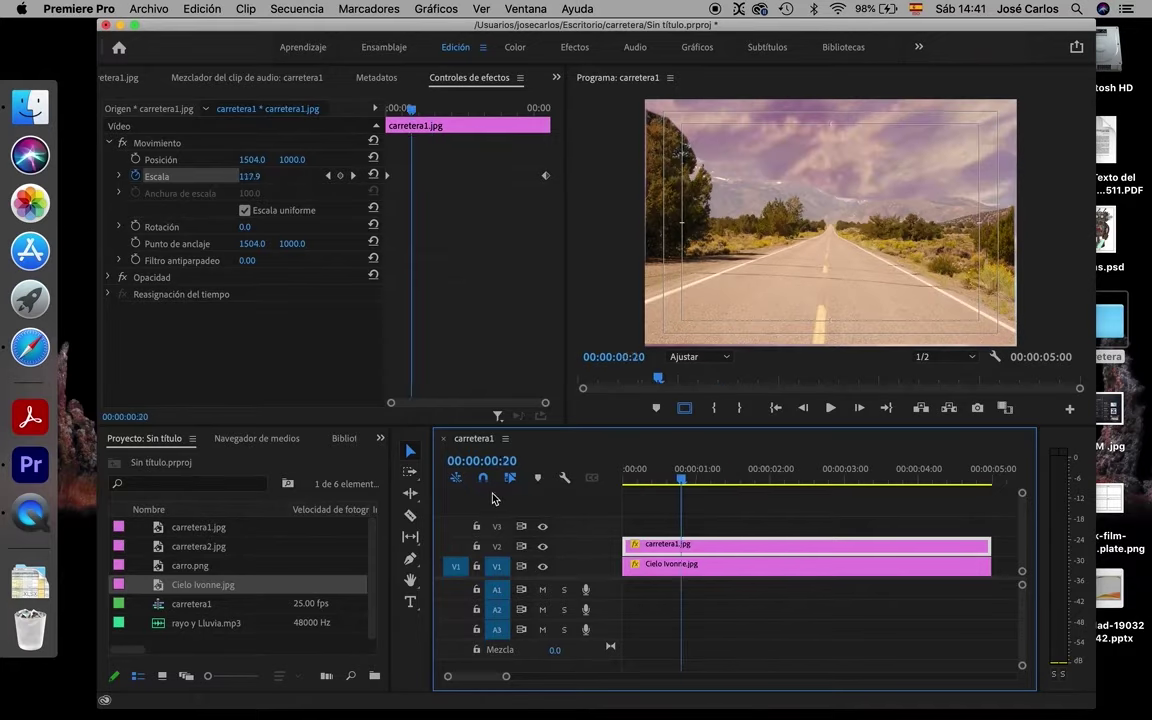
{"action": "left_click", "coordinate": [108, 142]}
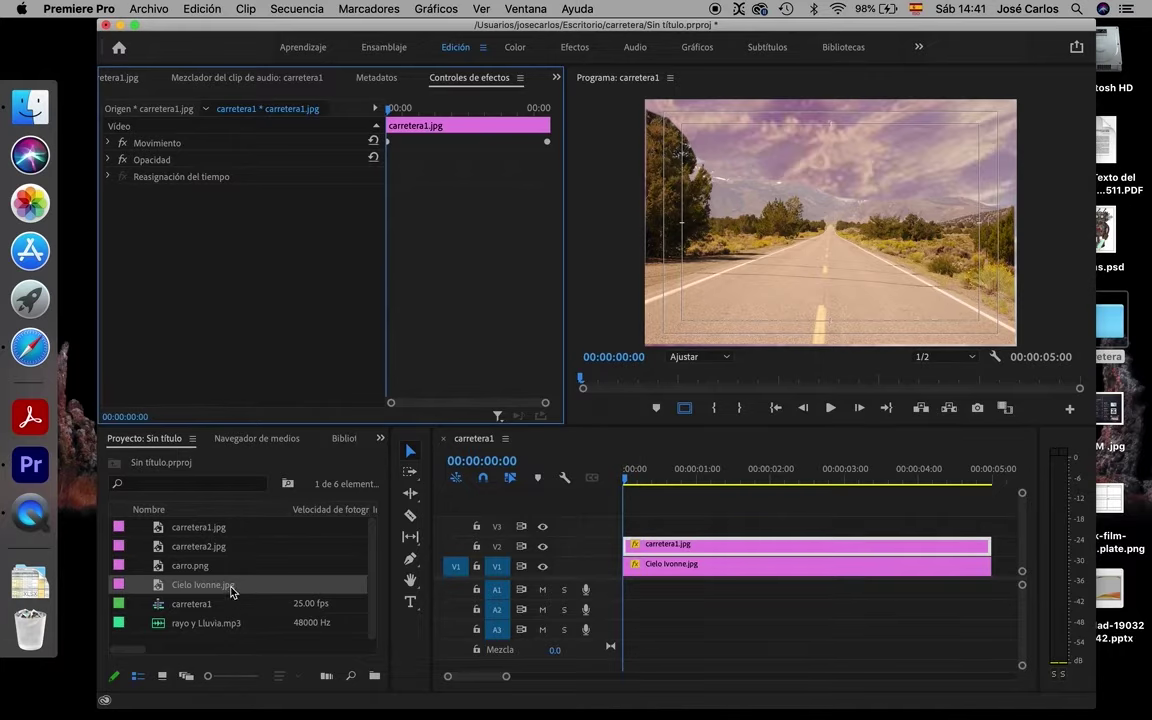
- Place carro.png on track V3 above the road and sky clips, spanning the full 5 seconds
{"action": "mouse_move", "coordinate": [230, 591]}
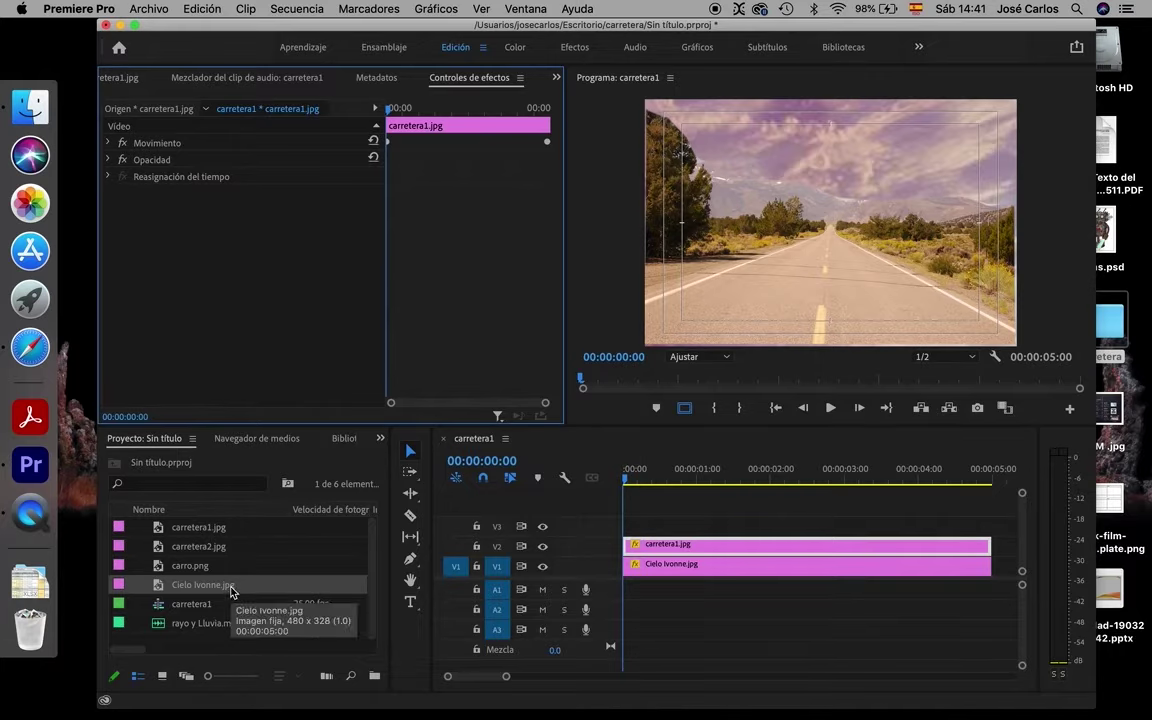
{"action": "double_click", "coordinate": [158, 567]}
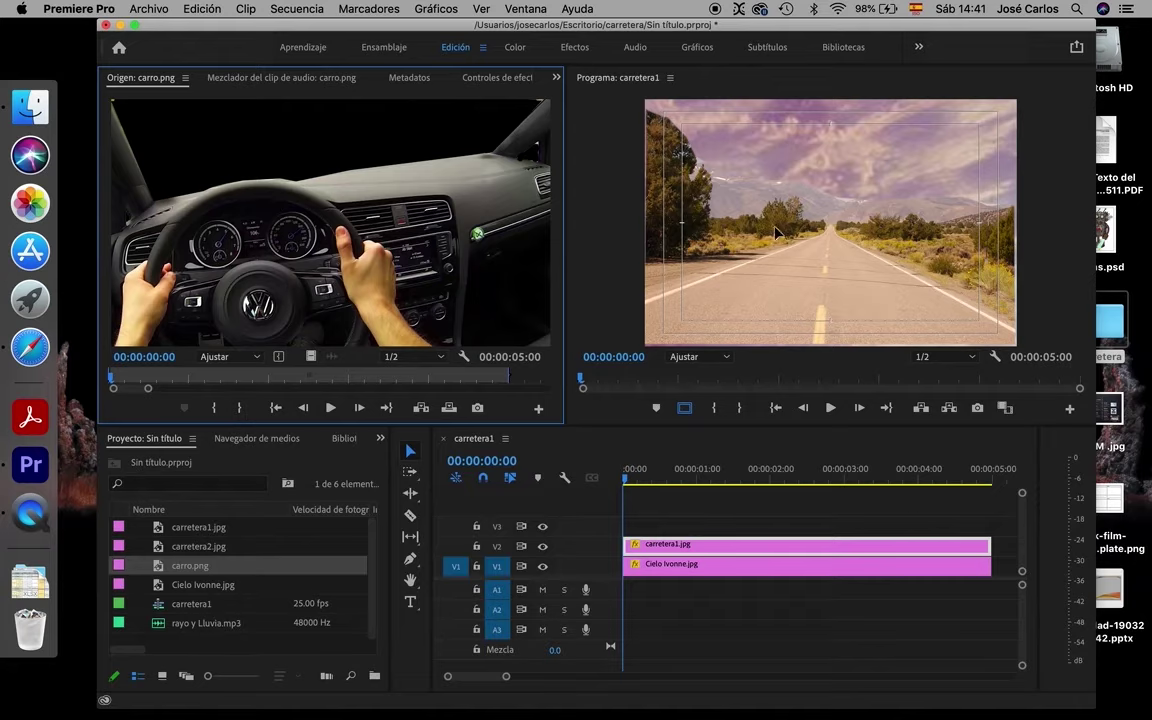
{"action": "left_click_drag", "start_coordinate": [288, 289], "coordinate": [627, 528]}
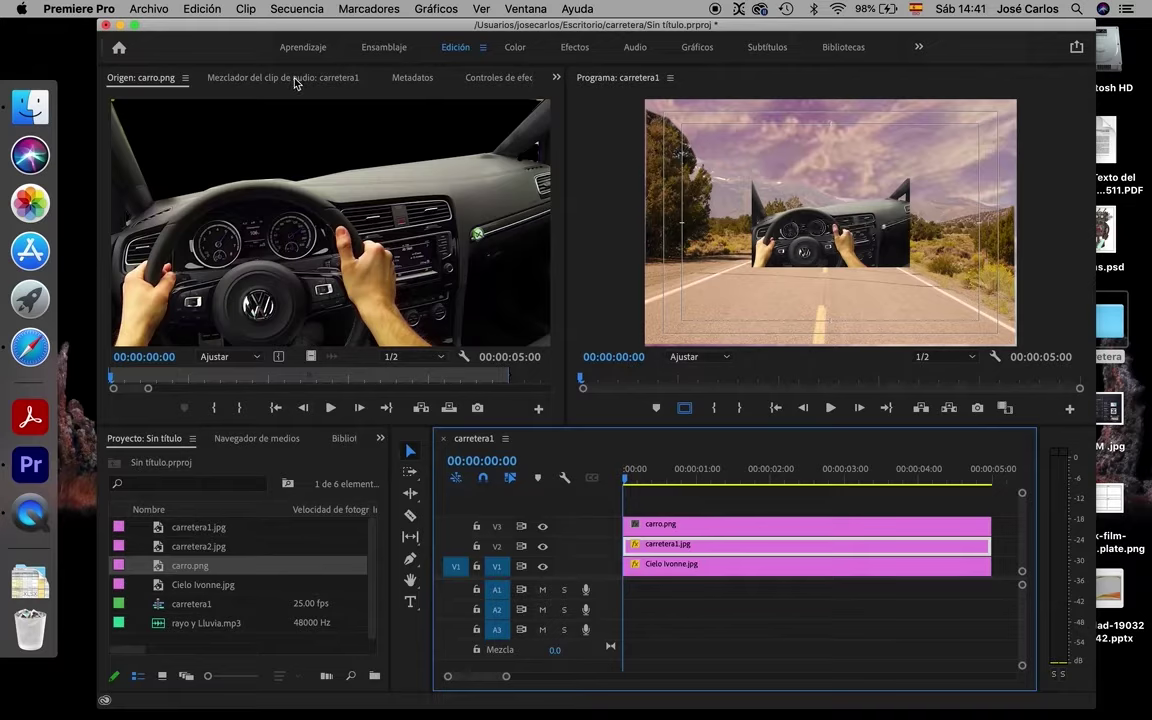
{"action": "left_click", "coordinate": [498, 78]}
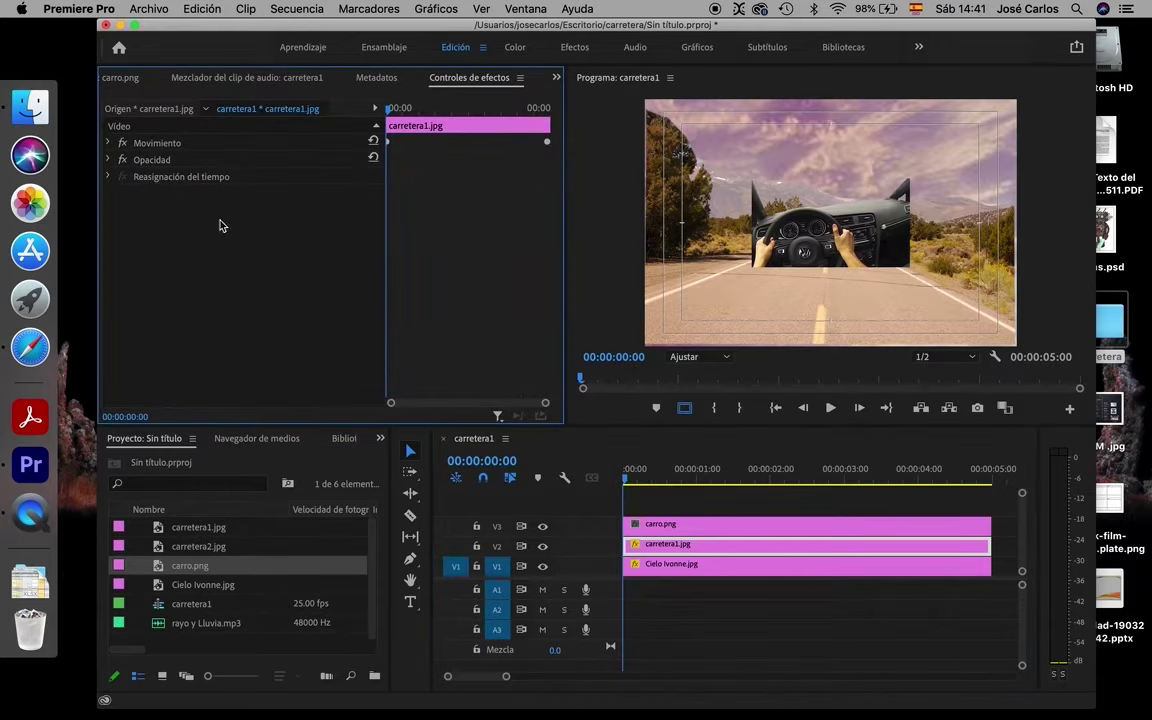
{"action": "left_click", "coordinate": [108, 143]}
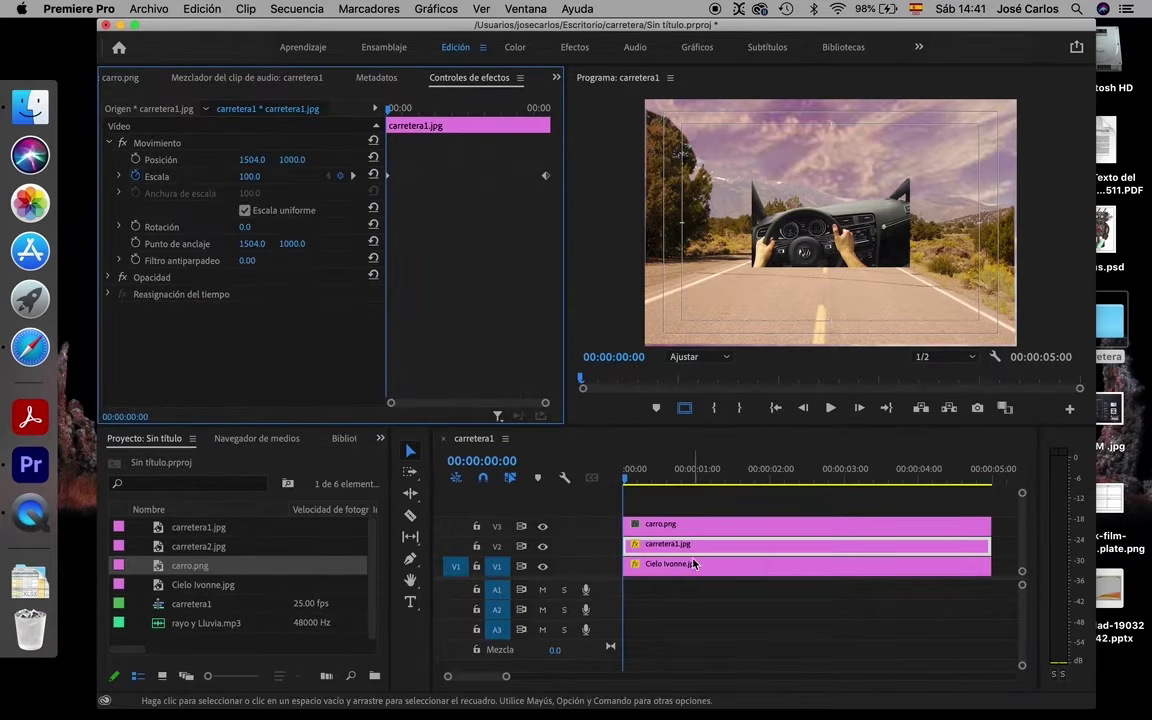
{"action": "left_click", "coordinate": [689, 524]}
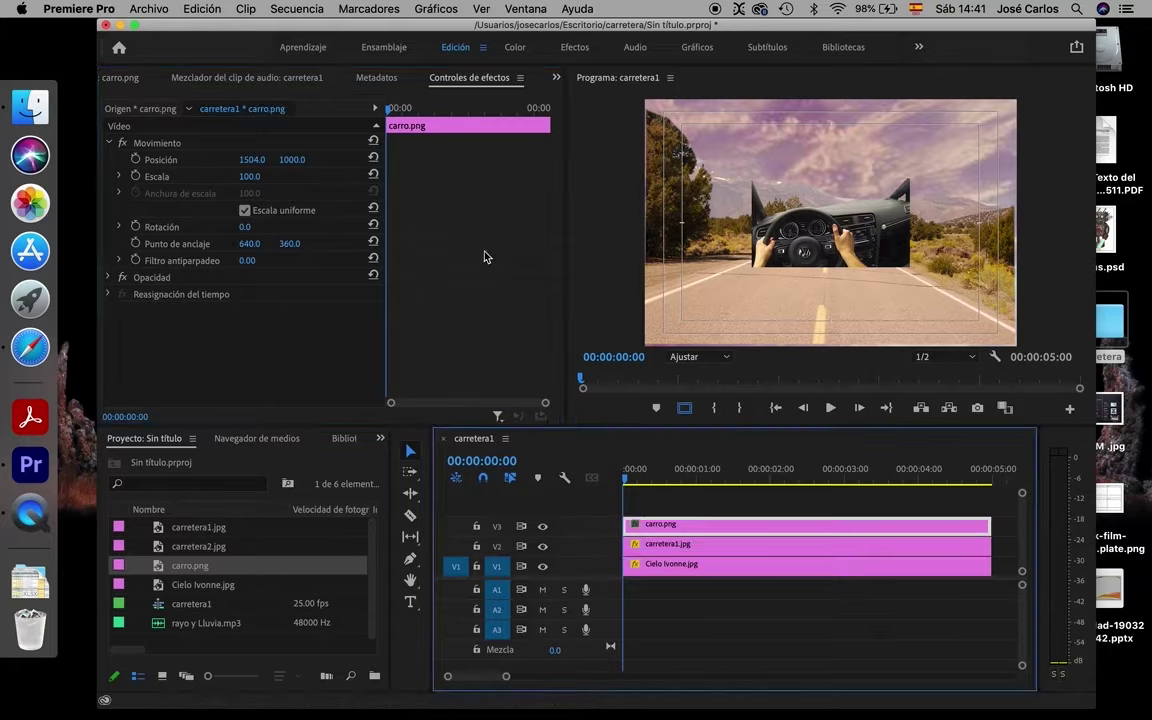
- Scale the car interior to 180 and move it down to position 1529, 1631
{"action": "left_click_drag", "start_coordinate": [247, 179], "coordinate": [327, 179]}
{"action": "left_click_drag", "start_coordinate": [245, 159], "coordinate": [333, 159]}
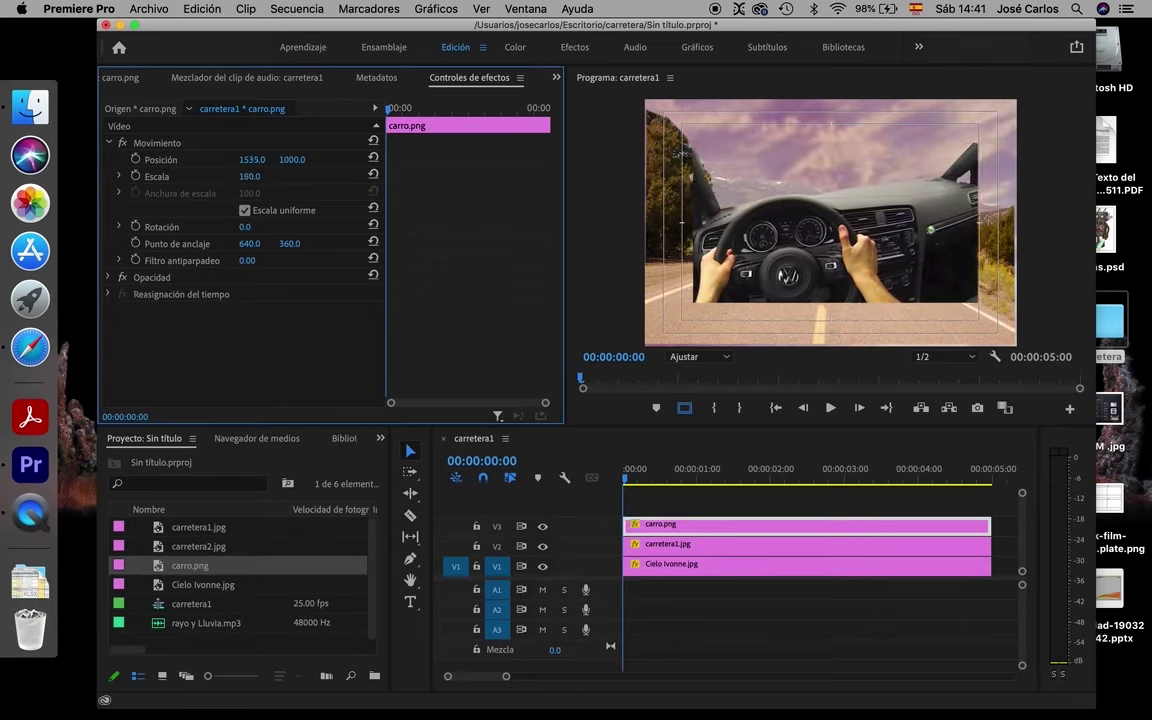
{"action": "left_click_drag", "start_coordinate": [255, 159], "coordinate": [192, 159]}
{"action": "left_click_drag", "start_coordinate": [292, 159], "coordinate": [831, 159]}
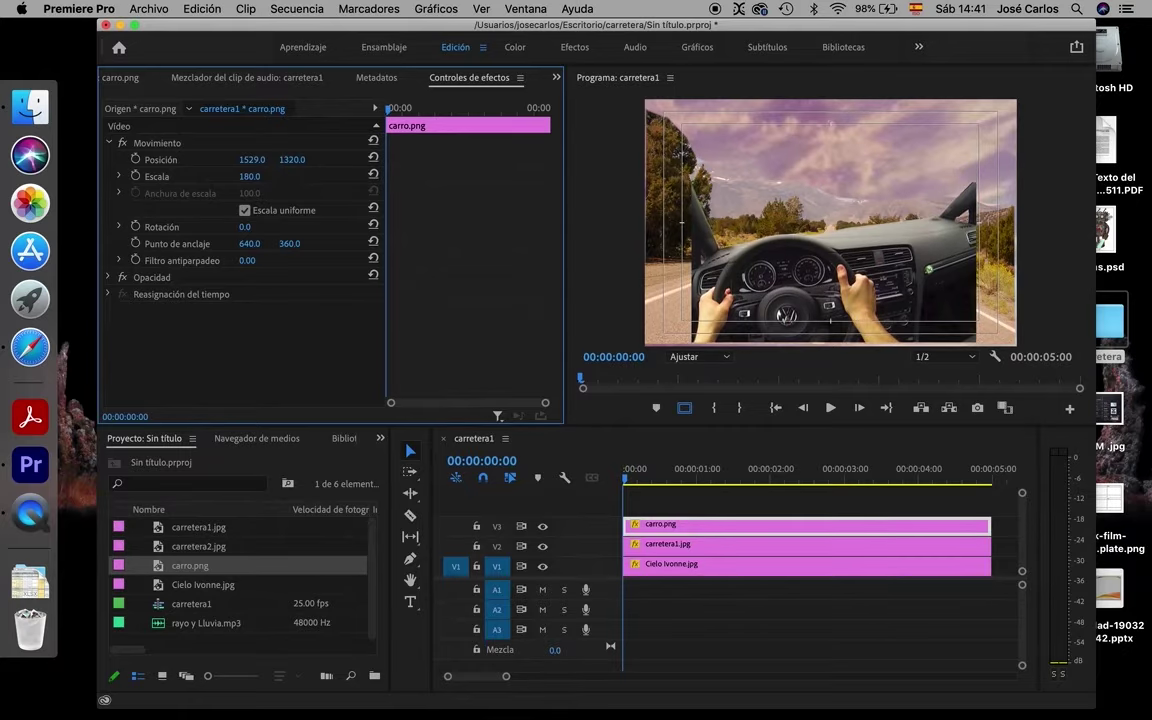
{"action": "left_click_drag", "start_coordinate": [295, 160], "coordinate": [395, 160]}
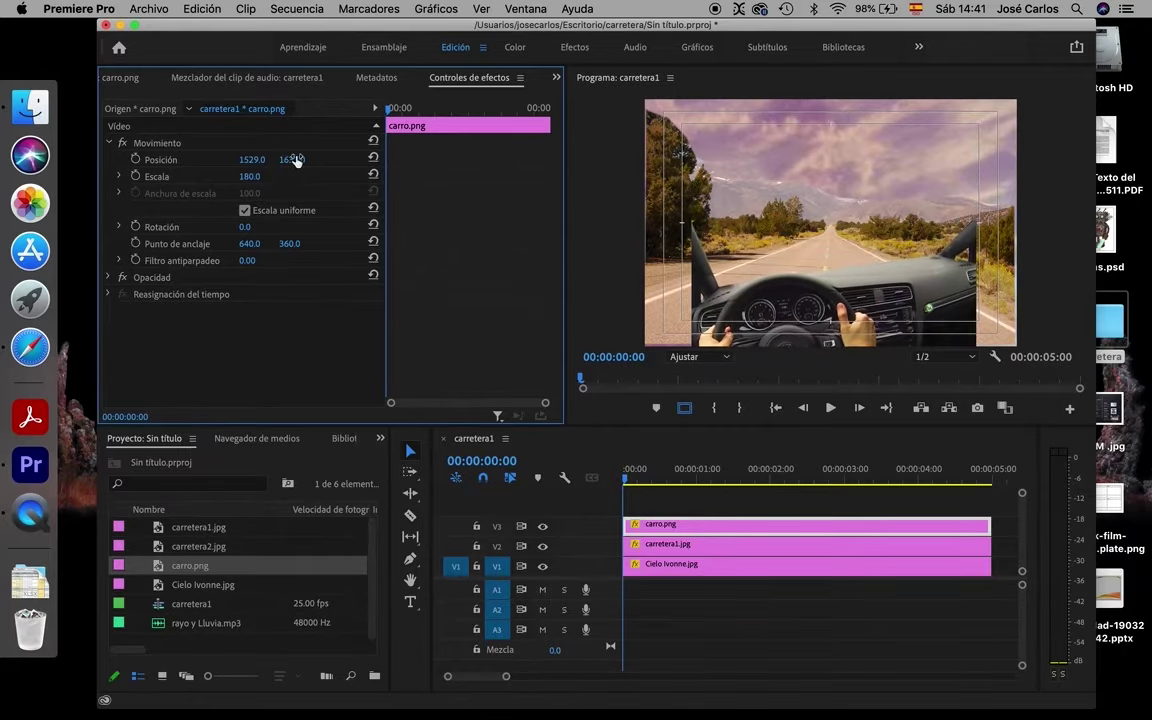
- Turn off uniform scale and stretch the car image's width to about 204
{"action": "left_click", "coordinate": [119, 176]}
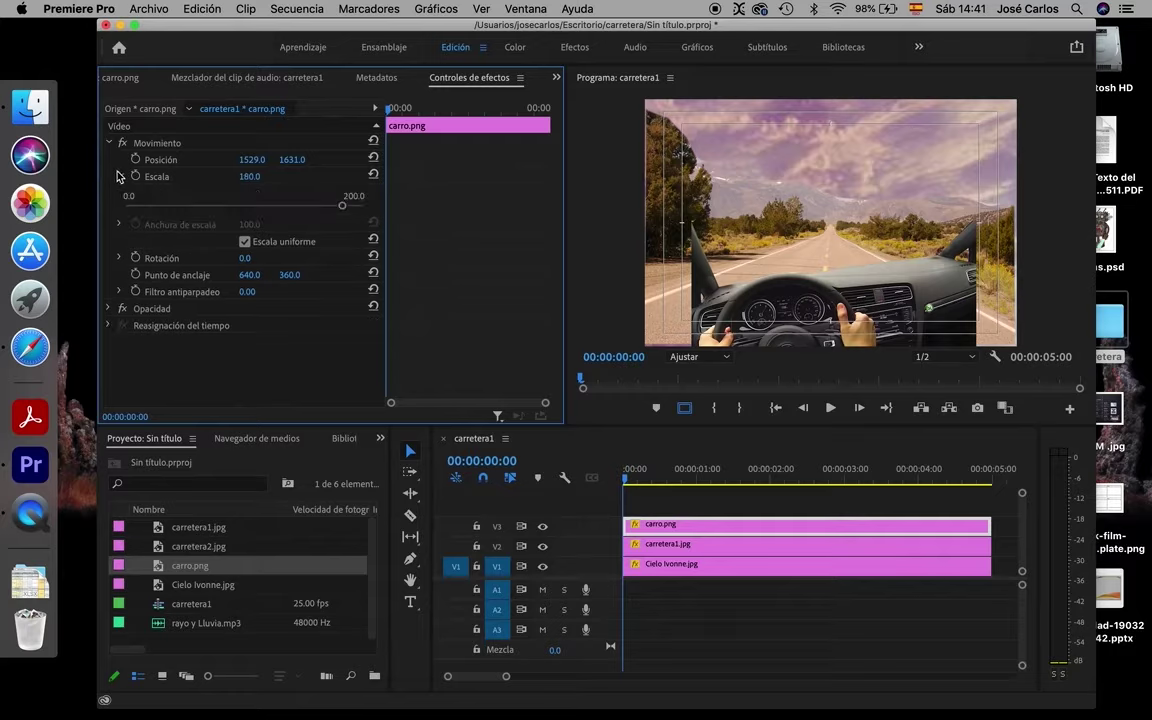
{"action": "left_click", "coordinate": [245, 242]}
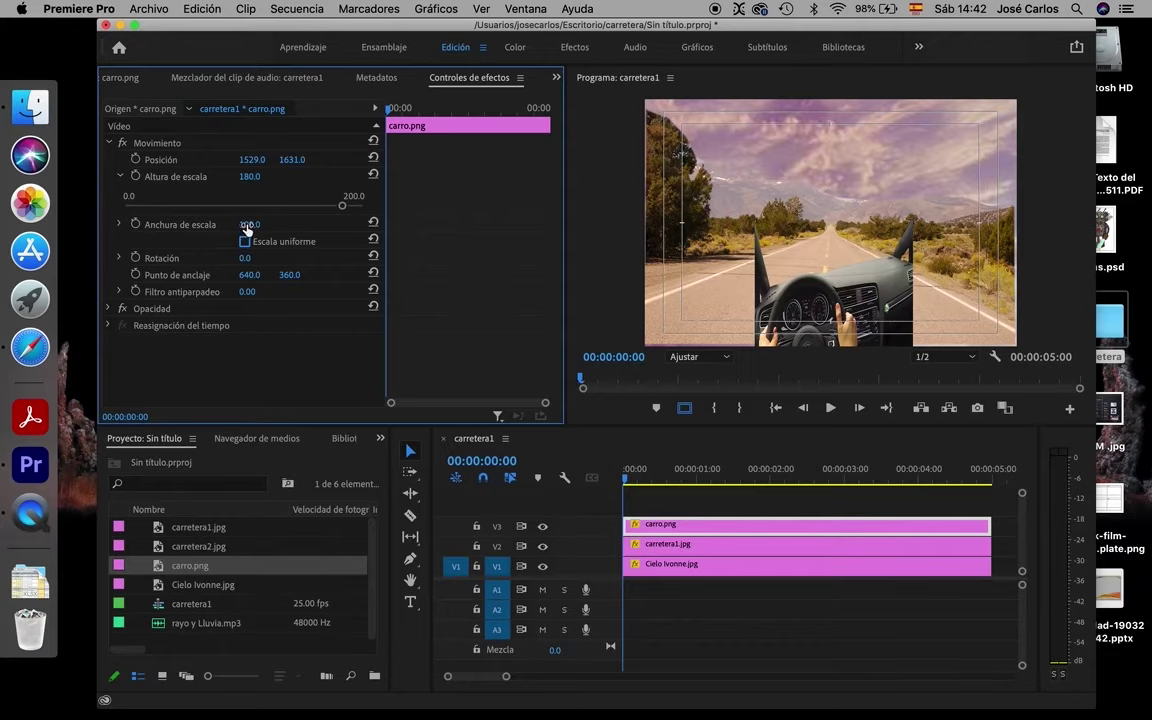
{"action": "left_click_drag", "start_coordinate": [249, 224], "coordinate": [349, 224]}
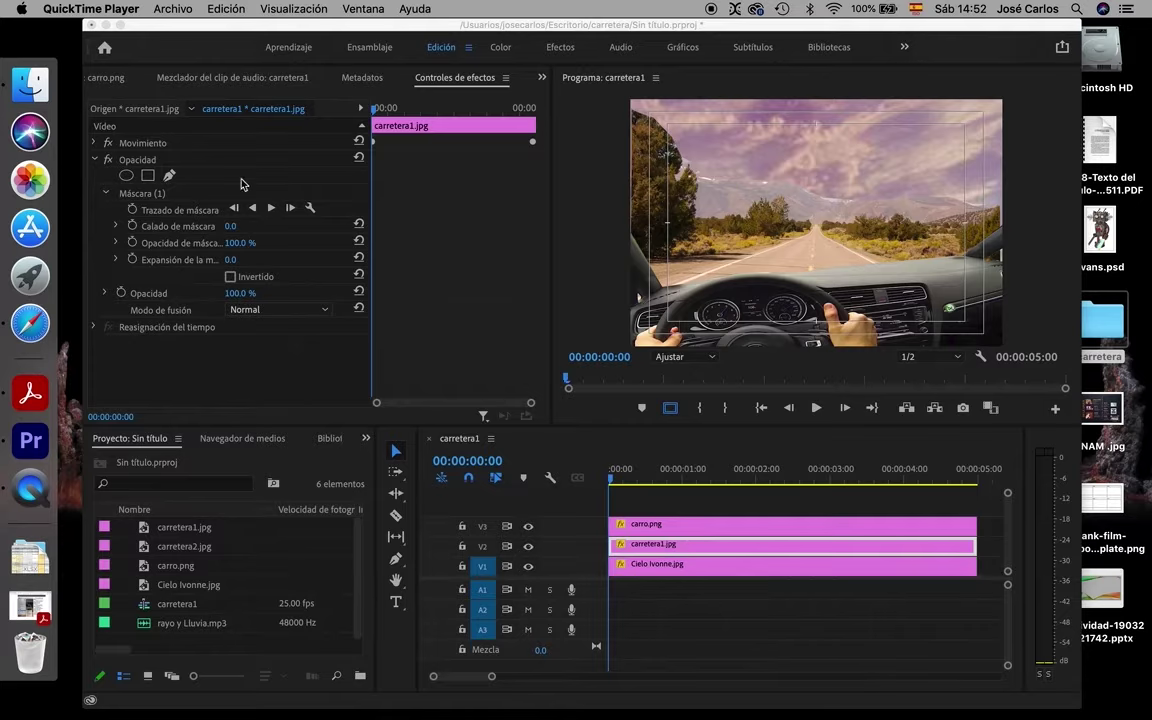
- Reveal the carretera1.jpg Máscara (1) properties and drag Expansión de la máscara out to 19.0
{"action": "left_click", "coordinate": [106, 181]}
{"action": "left_click", "coordinate": [106, 194]}
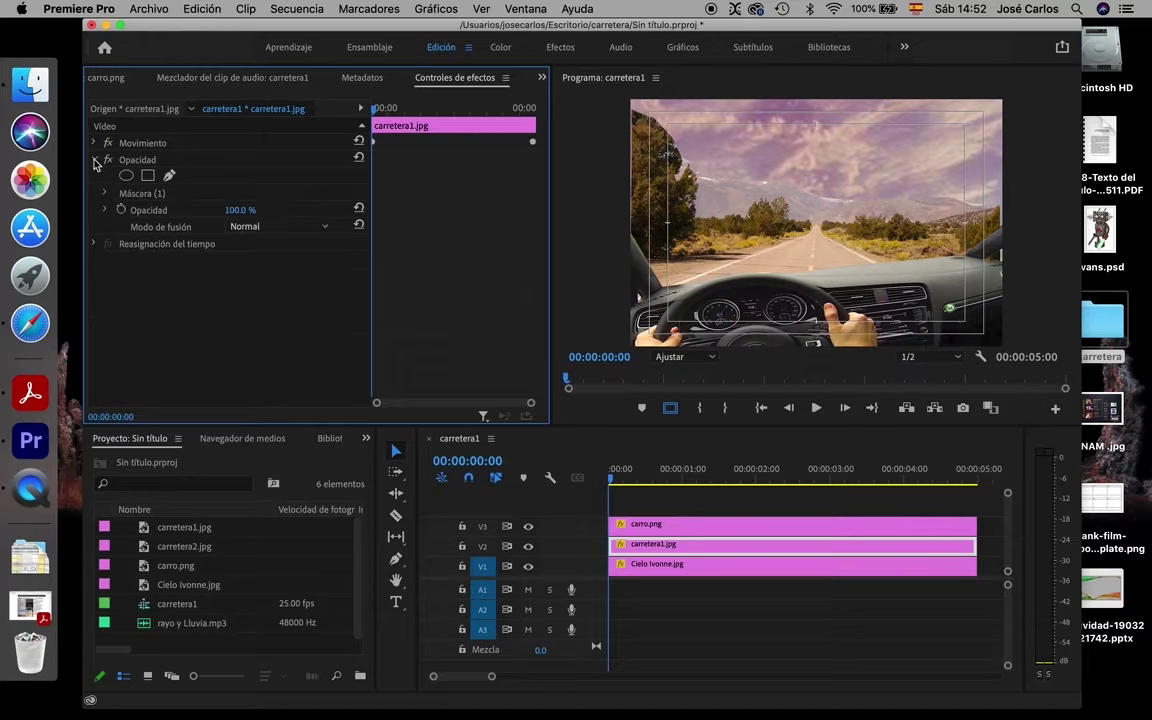
{"action": "left_click", "coordinate": [95, 160]}
{"action": "left_click", "coordinate": [95, 160]}
{"action": "left_click", "coordinate": [106, 194]}
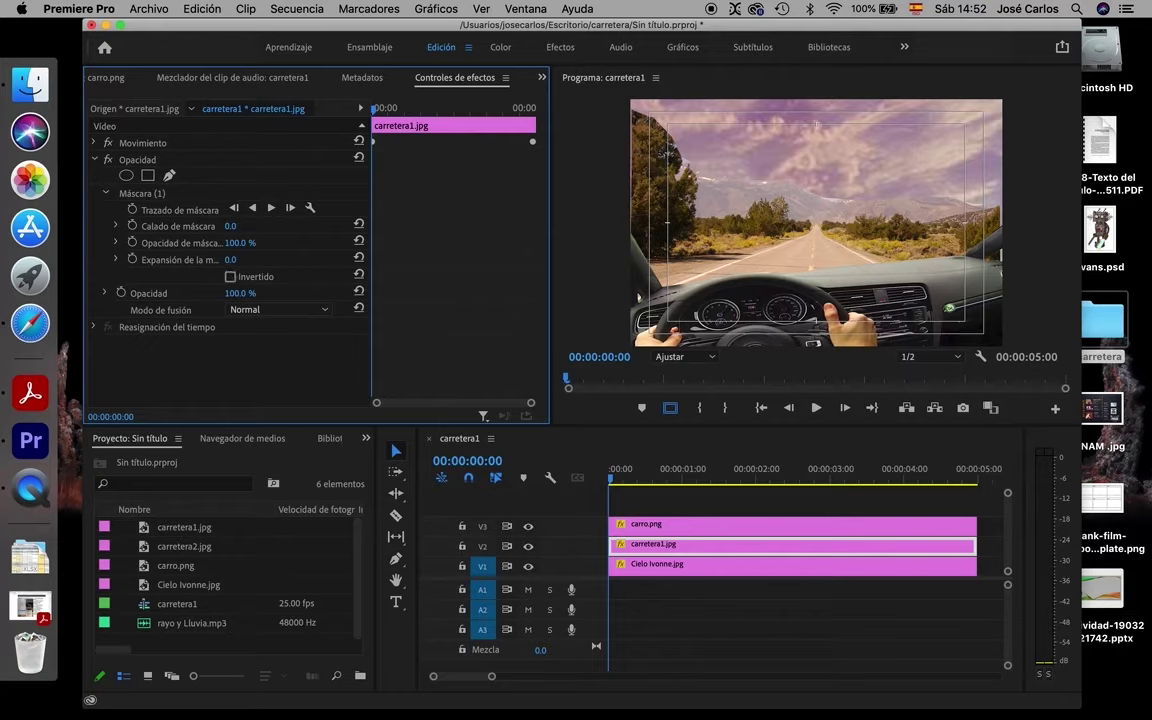
{"action": "left_click_drag", "start_coordinate": [230, 260], "coordinate": [249, 260]}
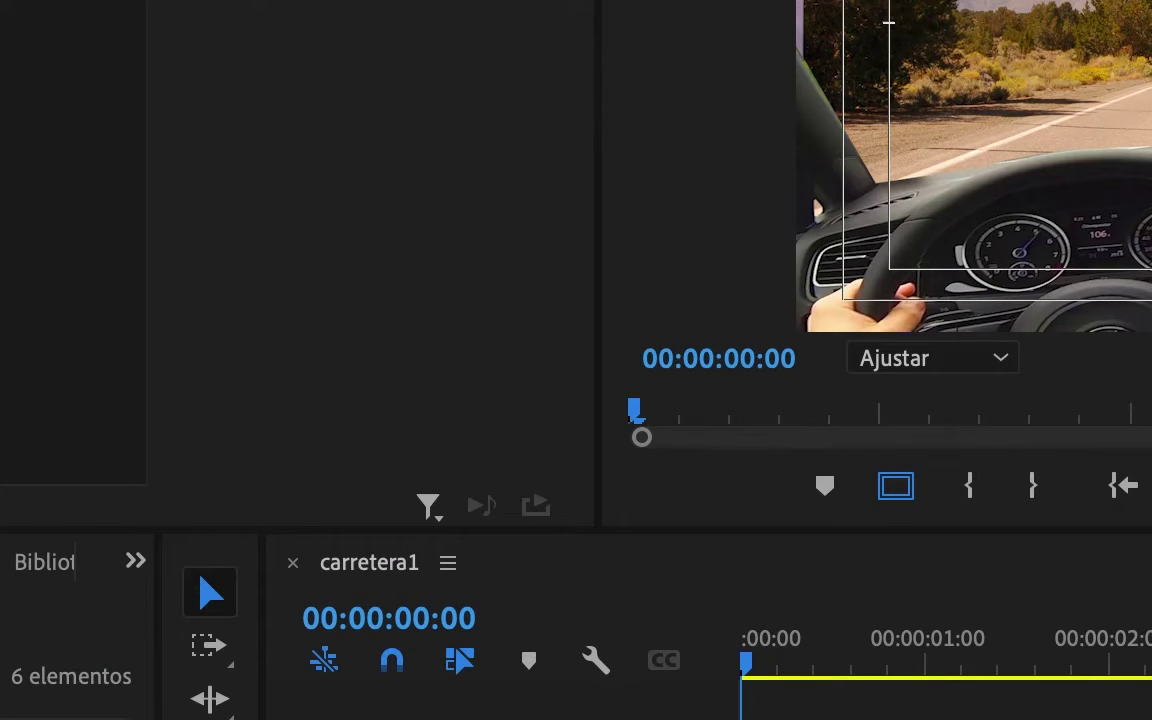
- Create a new Capa de ajuste adjustment layer and accept its default settings
{"action": "left_click", "coordinate": [593, 2]}
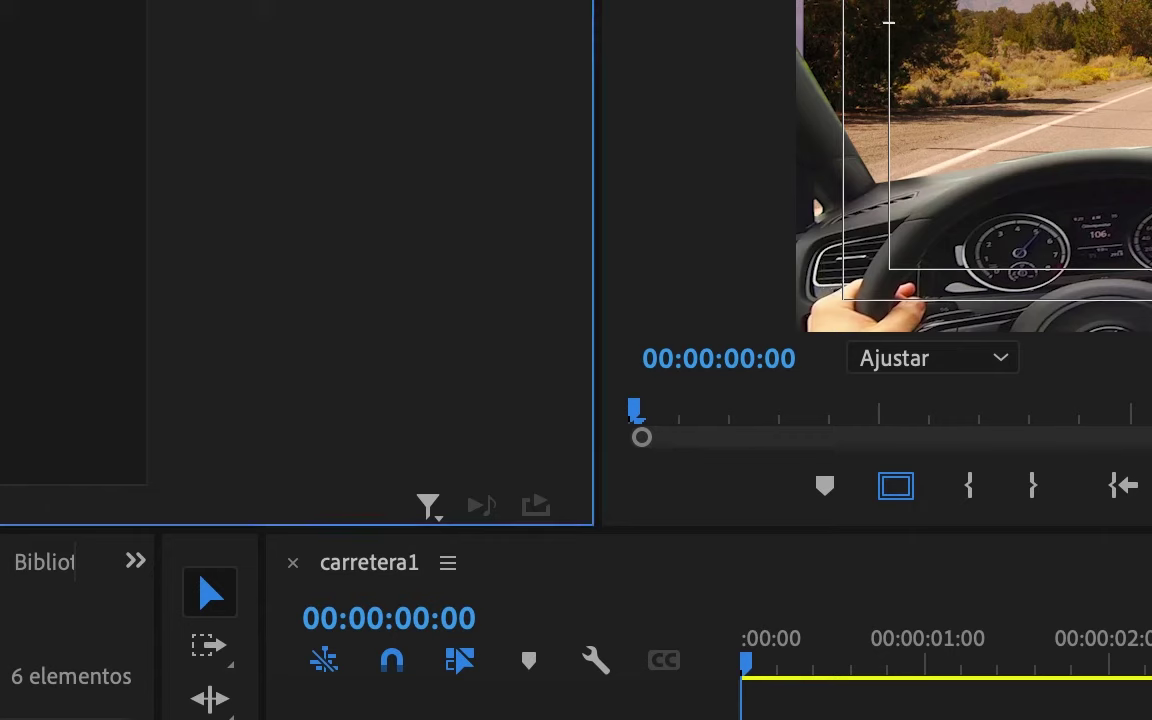
{"action": "left_click", "coordinate": [691, 602]}
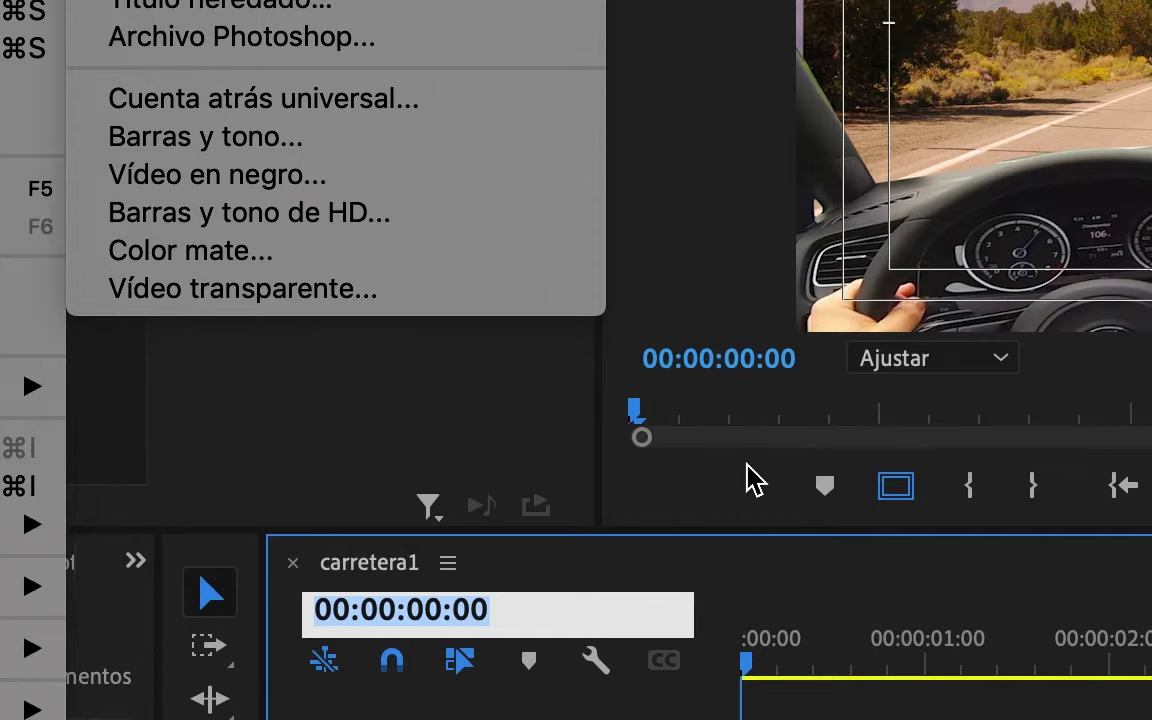
{"action": "left_click", "coordinate": [804, 597]}
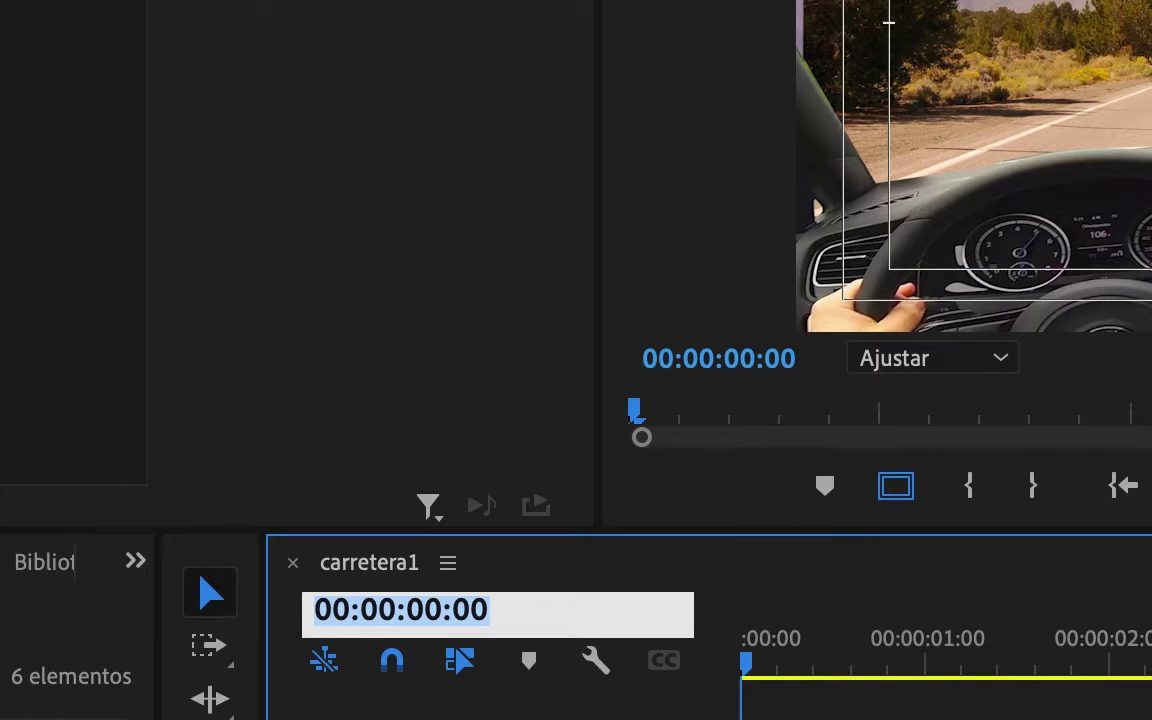
{"action": "left_click", "coordinate": [689, 123]}
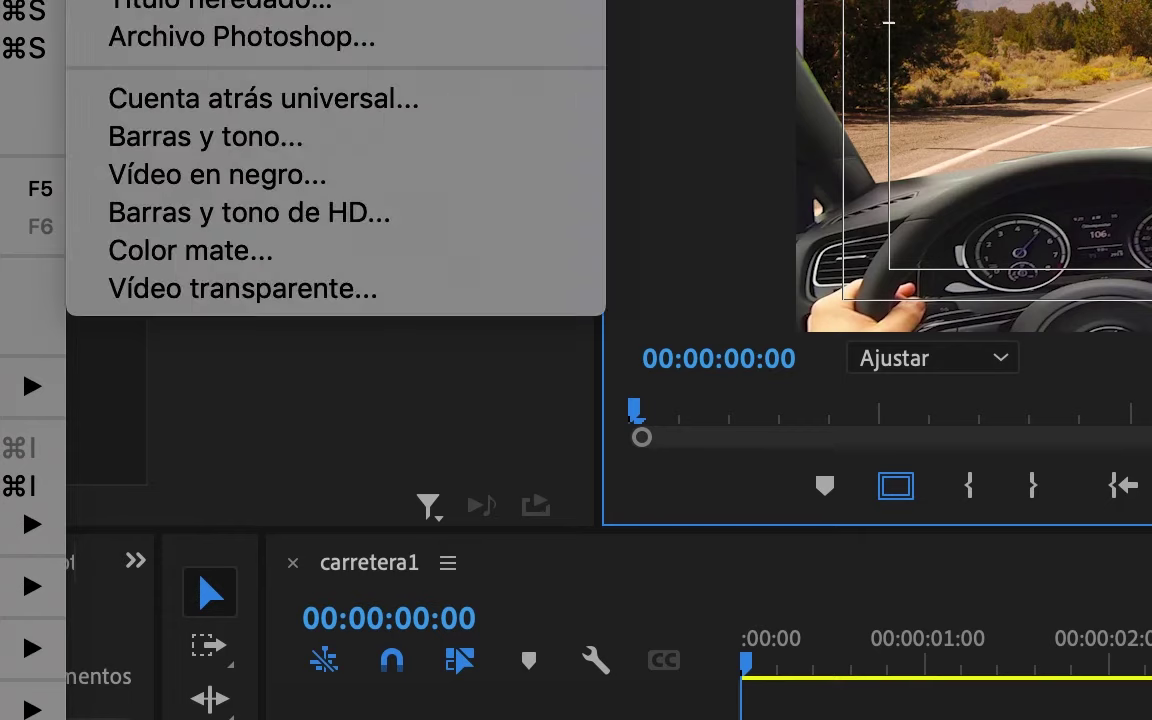
{"action": "left_click", "coordinate": [400, 366]}
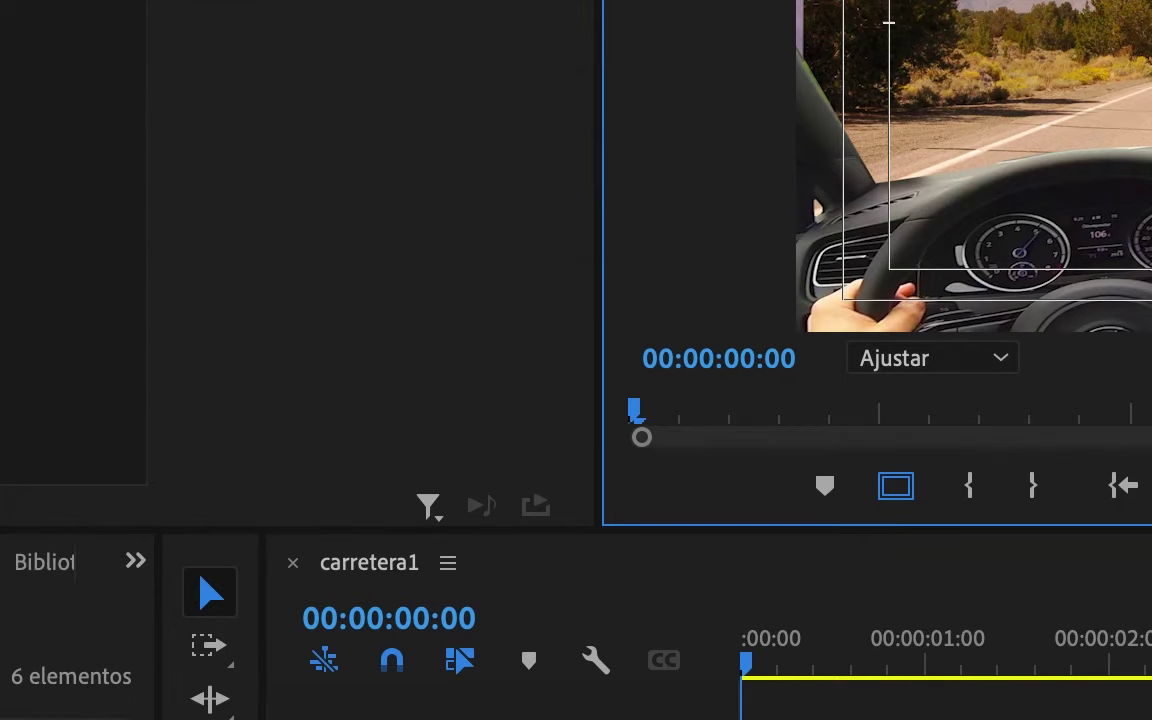
{"action": "key", "text": "shift+5"}
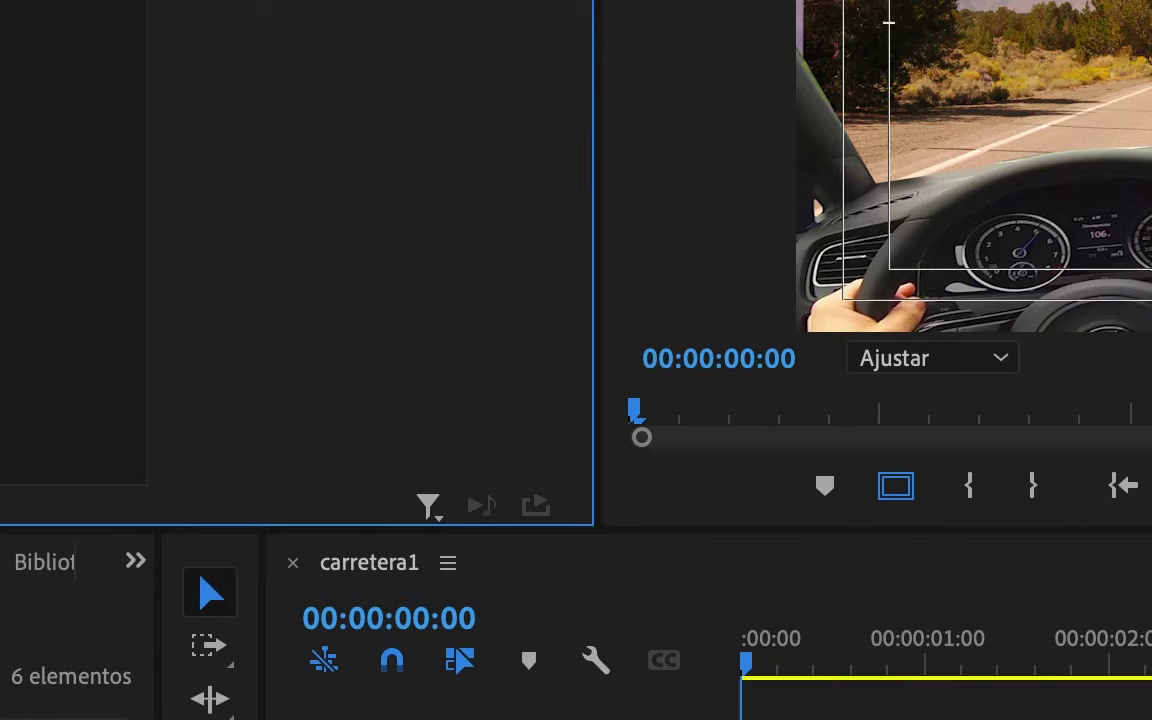
{"action": "key", "text": "shift+1"}
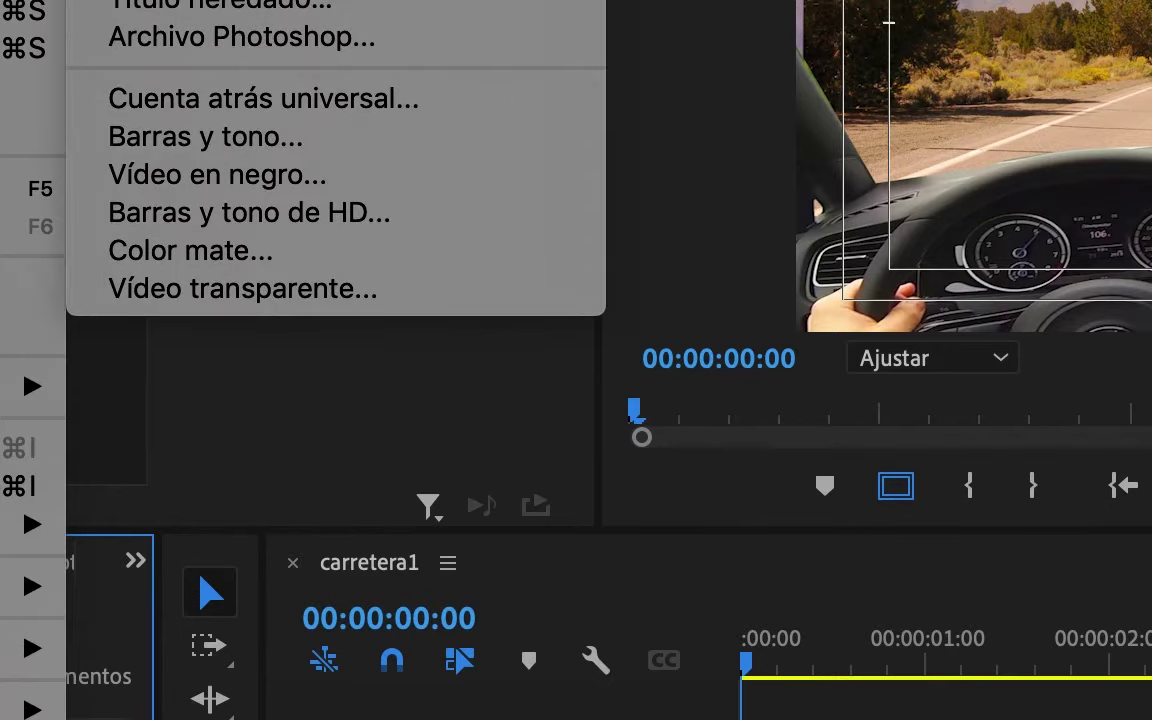
{"action": "key", "text": "Return"}
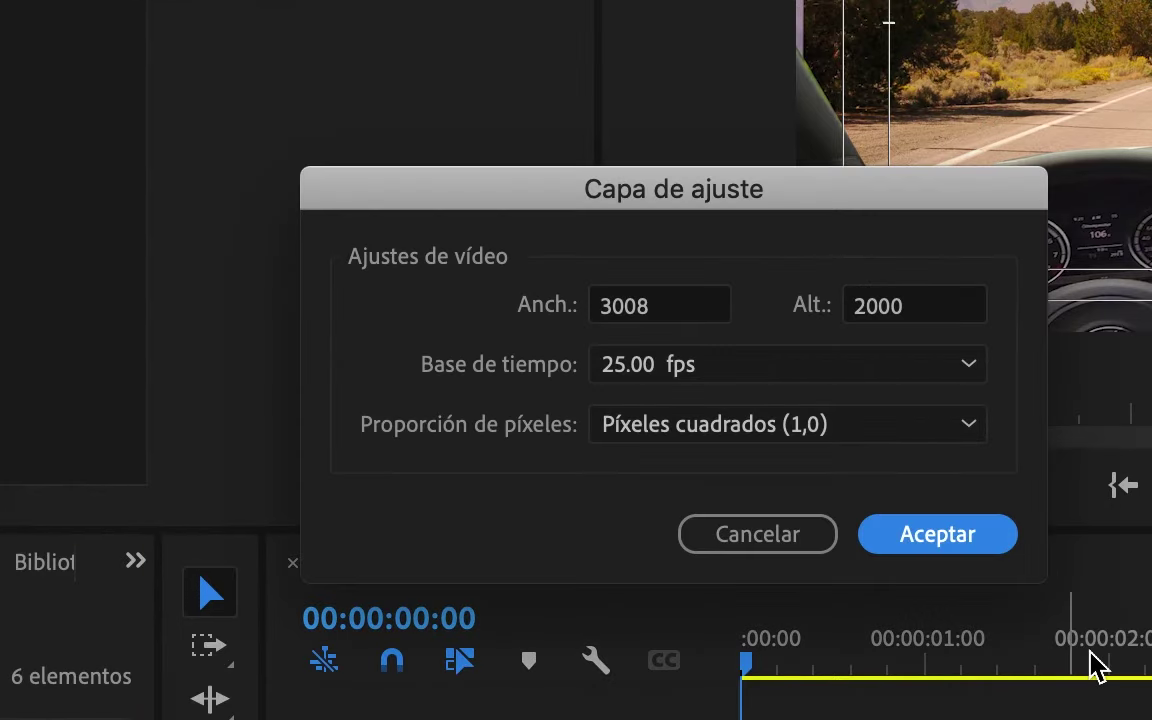
{"action": "left_click", "coordinate": [956, 546]}
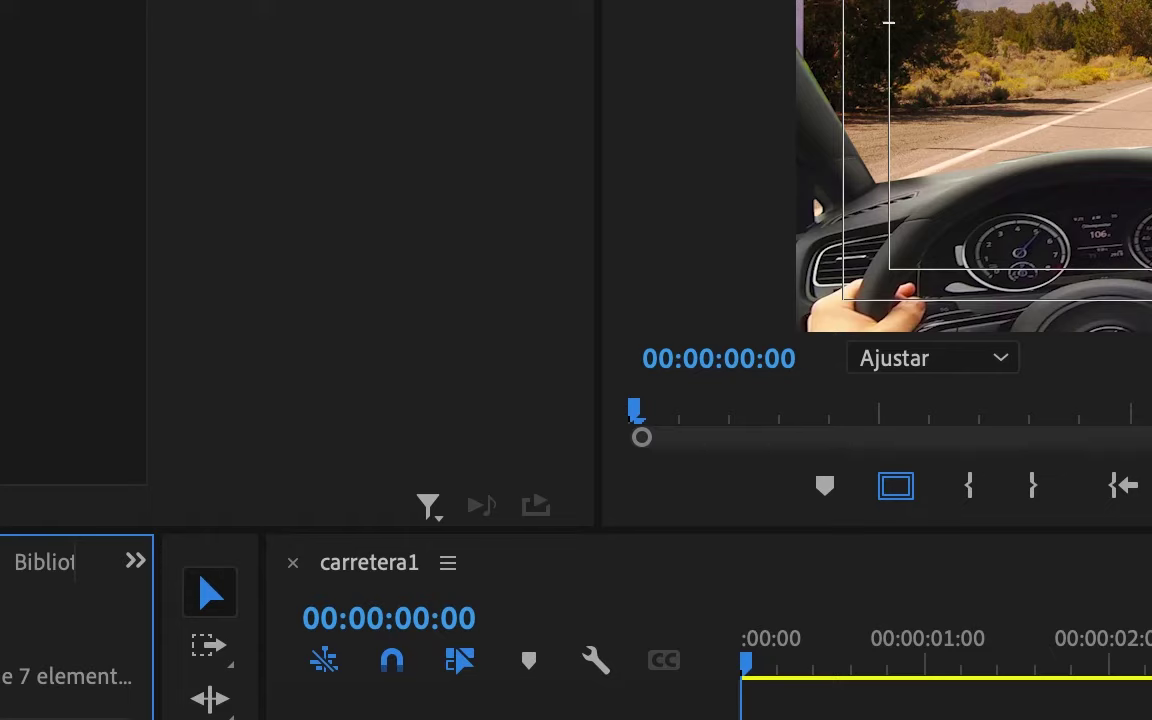
- Place the Capa de ajuste on track V4 across the full 5-second sequence
{"action": "left_click_drag", "start_coordinate": [694, 681], "coordinate": [737, 714]}
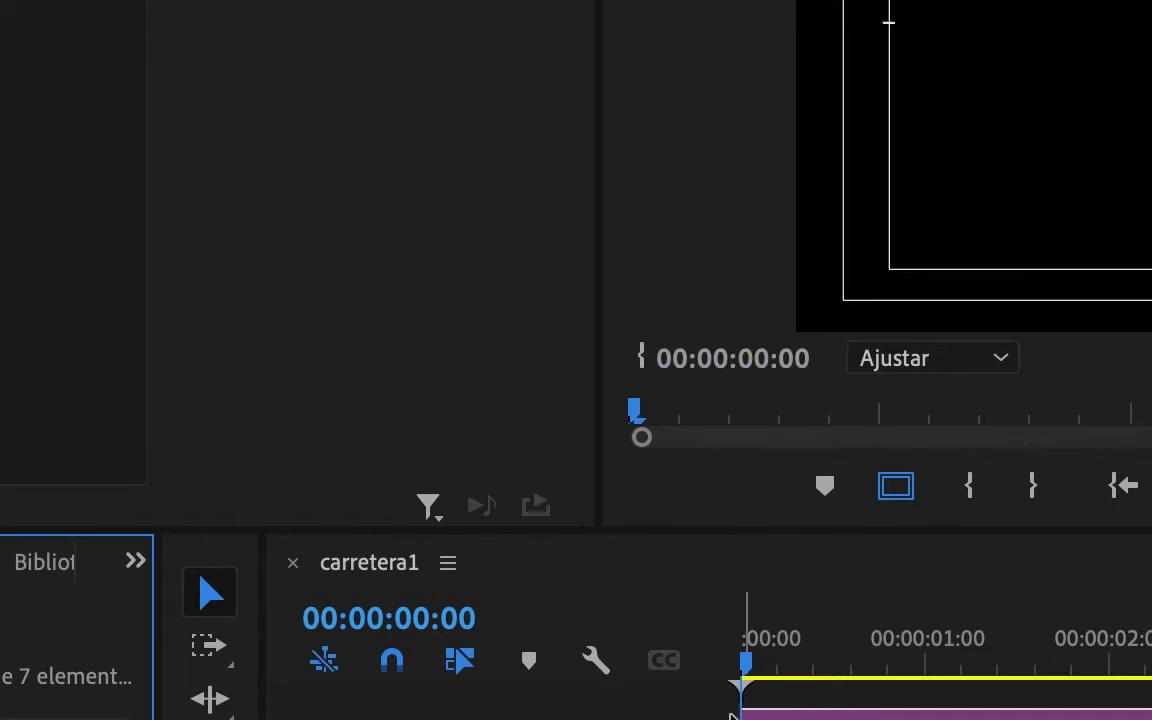
{"action": "left_click_drag", "start_coordinate": [761, 668], "coordinate": [990, 681]}
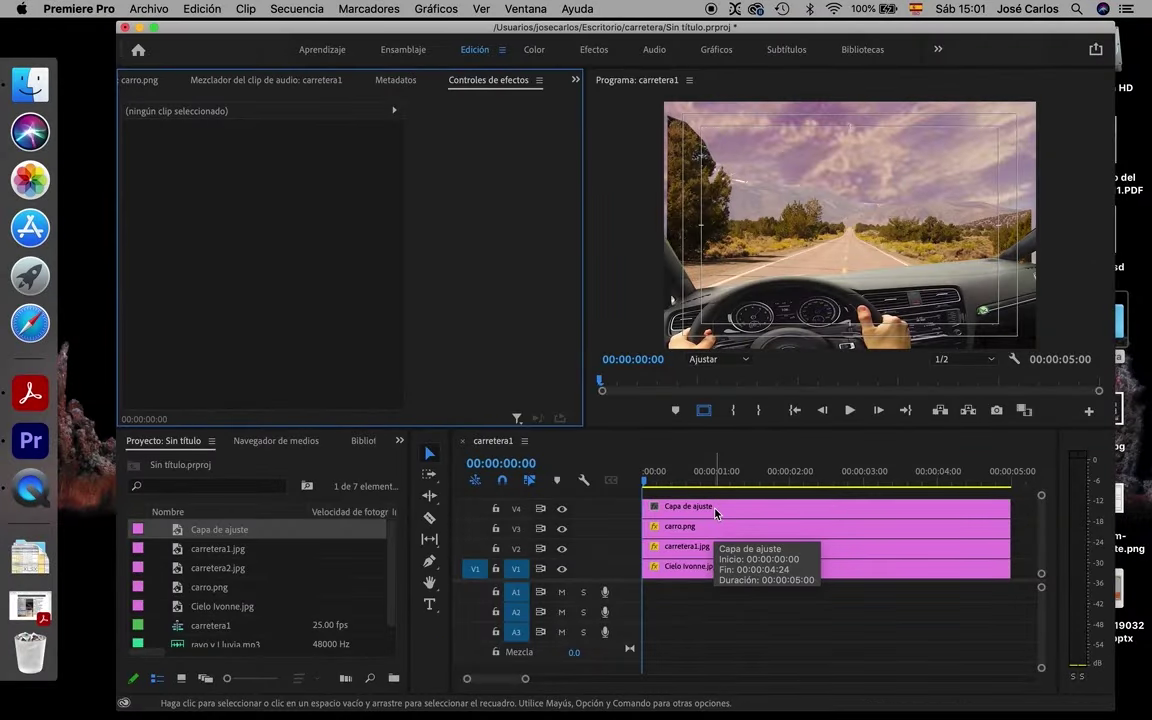
{"action": "left_click", "coordinate": [716, 514]}
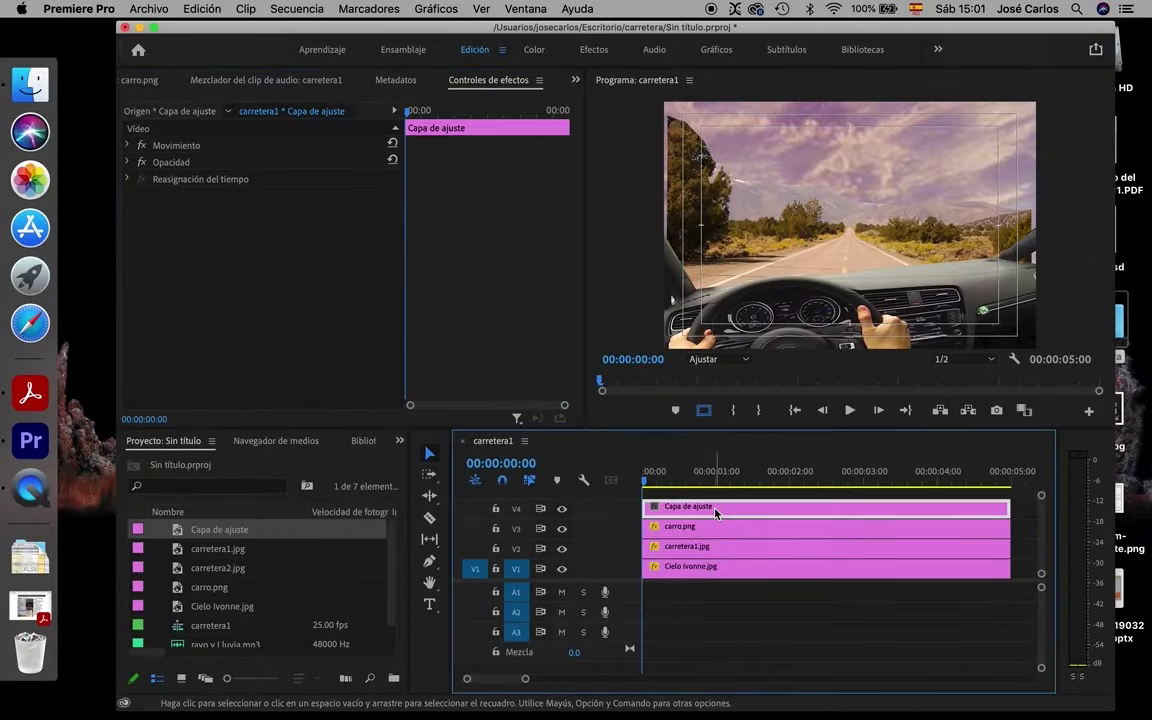
- Search Efectos for 'lumetri' and drop Color de Lumetri onto the Capa de ajuste clip
{"action": "left_click", "coordinate": [400, 441]}
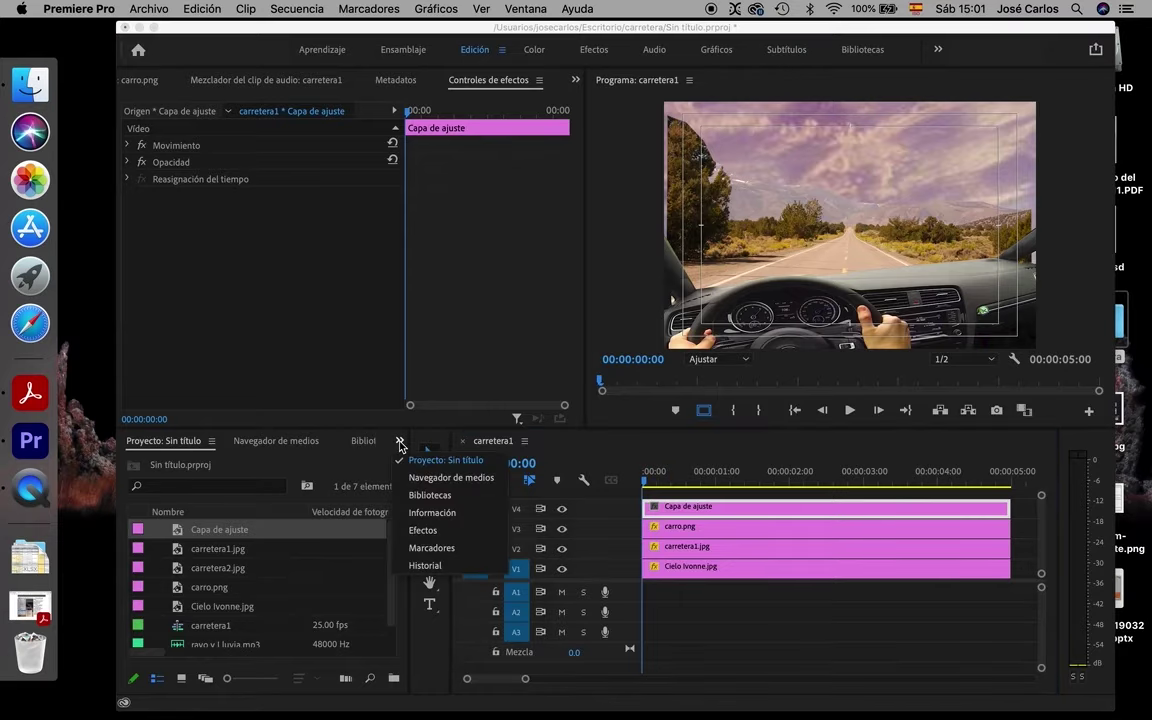
{"action": "left_click", "coordinate": [422, 531]}
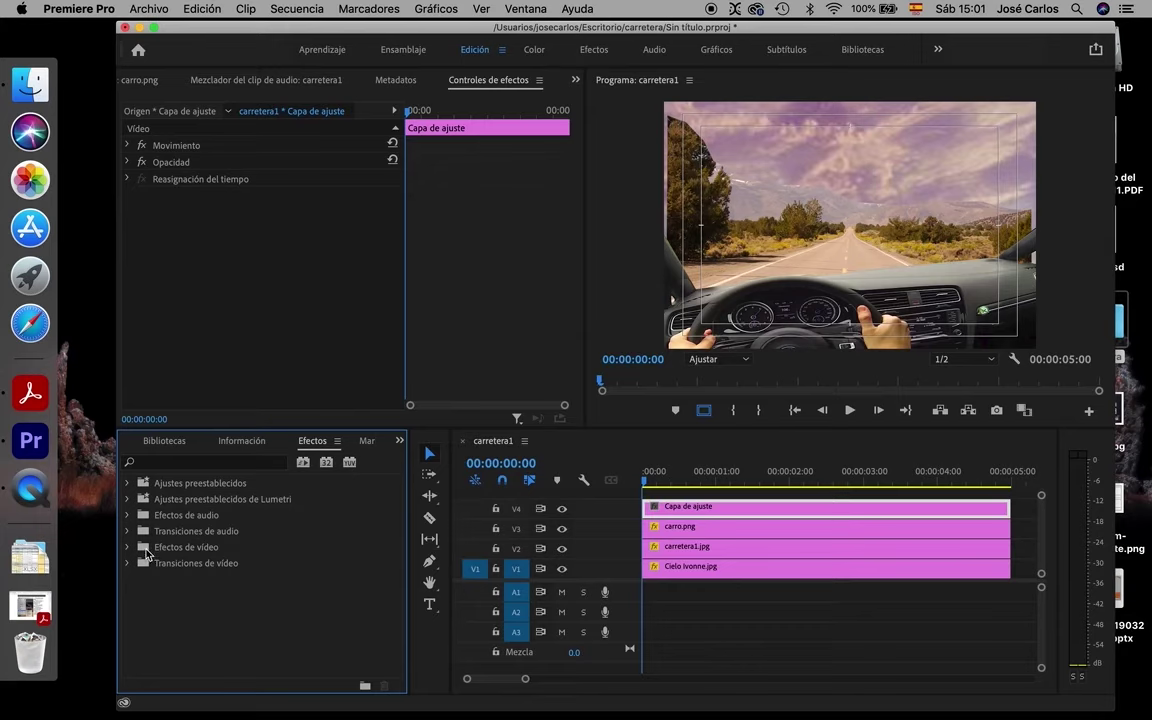
{"action": "double_click", "coordinate": [170, 550]}
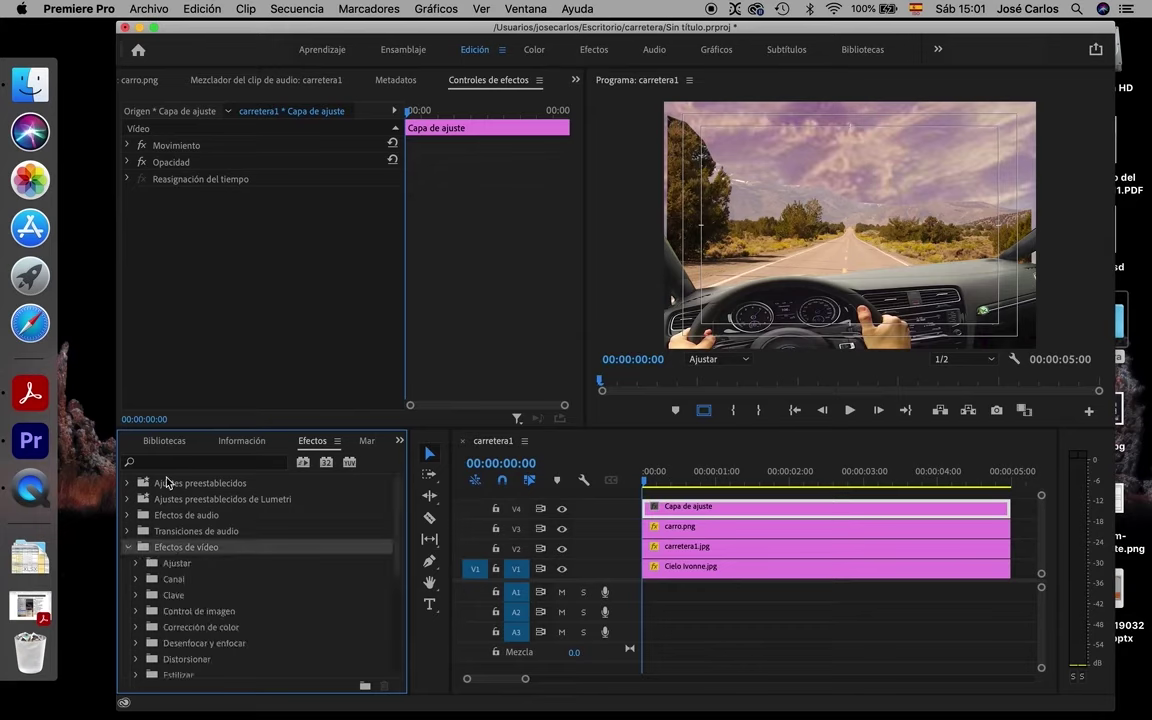
{"action": "left_click", "coordinate": [168, 463]}
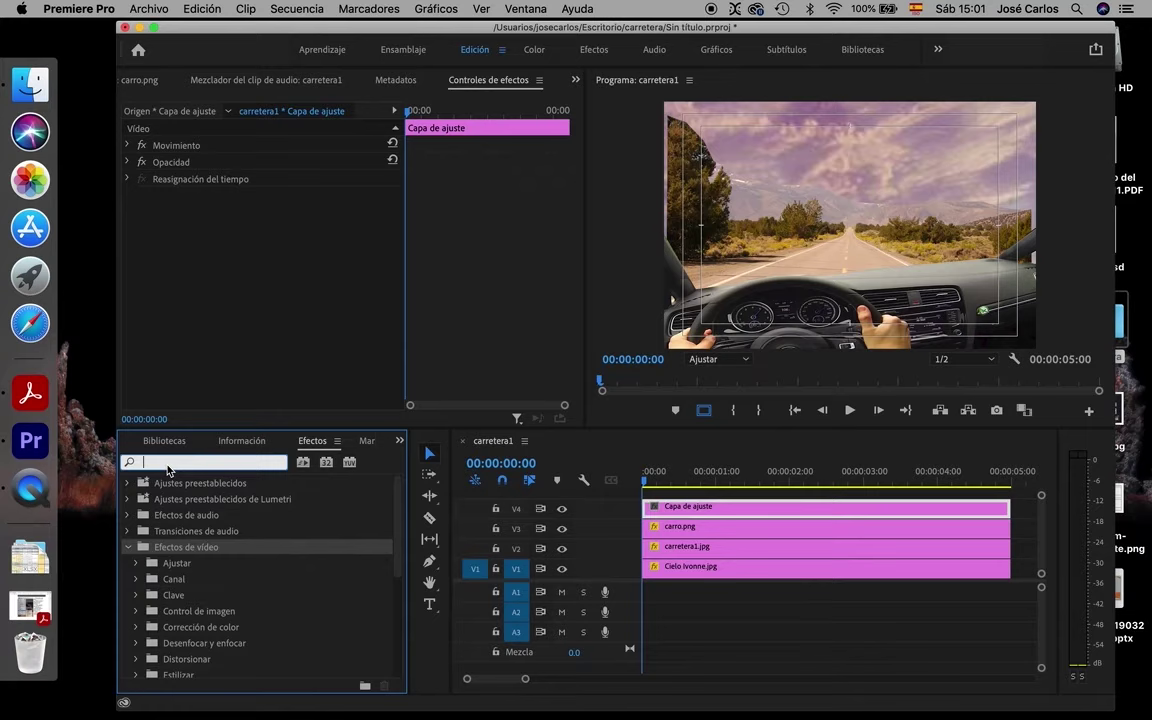
{"action": "type", "text": "lumetri"}
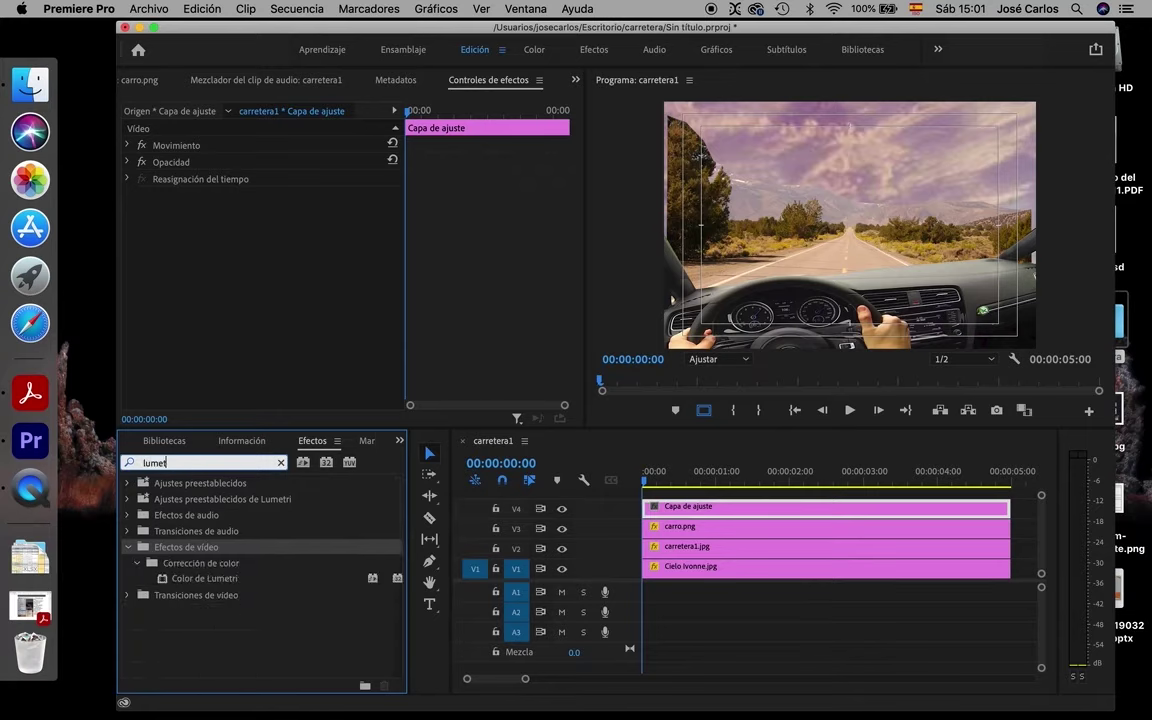
{"action": "left_click_drag", "start_coordinate": [198, 587], "coordinate": [680, 509]}
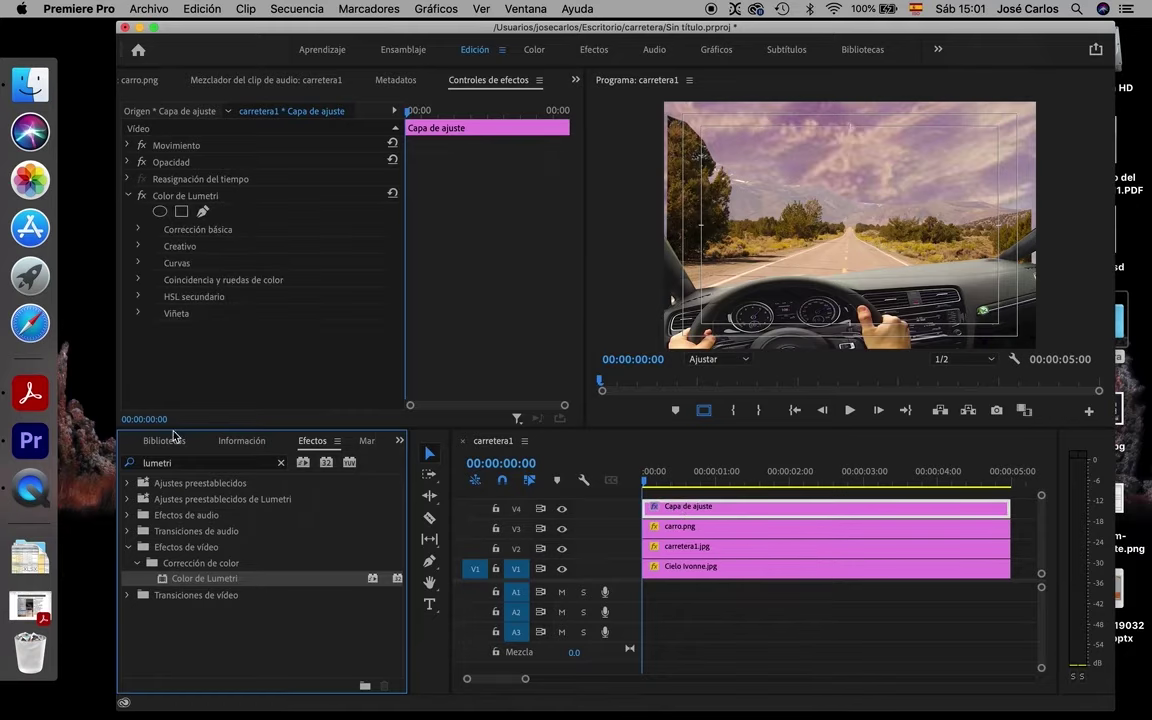
{"action": "left_click", "coordinate": [128, 548]}
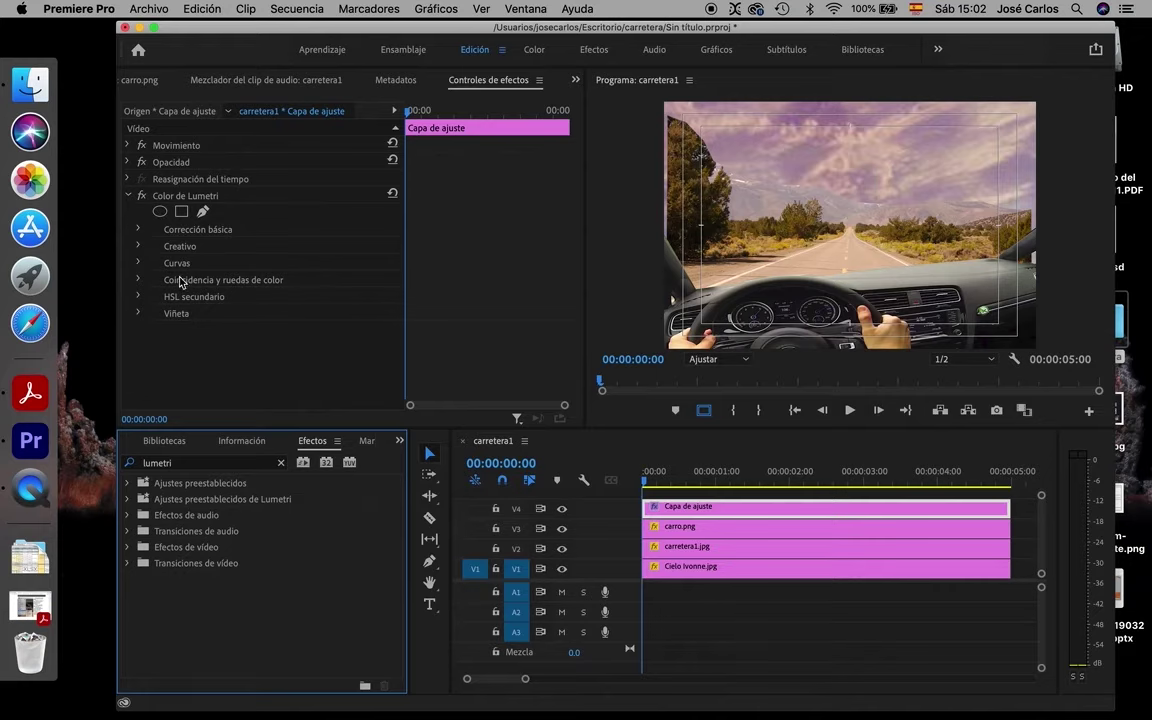
{"action": "left_click", "coordinate": [129, 195]}
{"action": "left_click", "coordinate": [129, 195]}
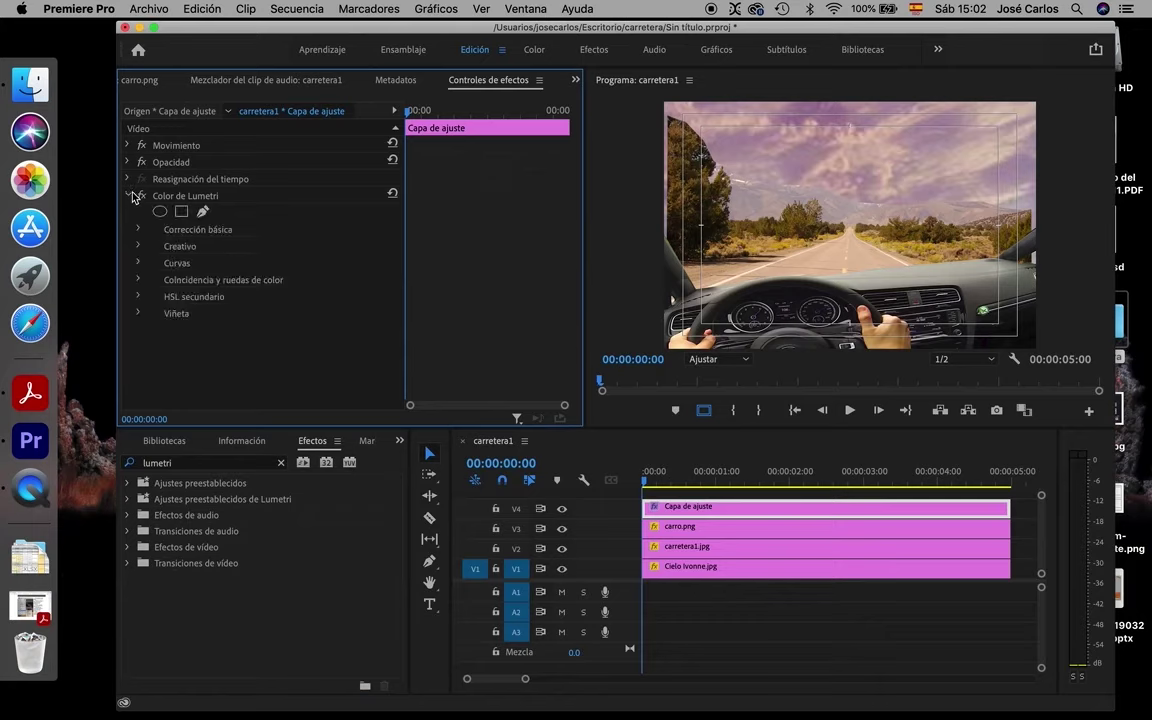
- Pull the Lumetri RGB curve down with two points to darken everything, then play it back
{"action": "left_click", "coordinate": [140, 264]}
{"action": "scroll", "coordinate": [255, 303], "scroll_direction": "down", "scroll_amount": 5}
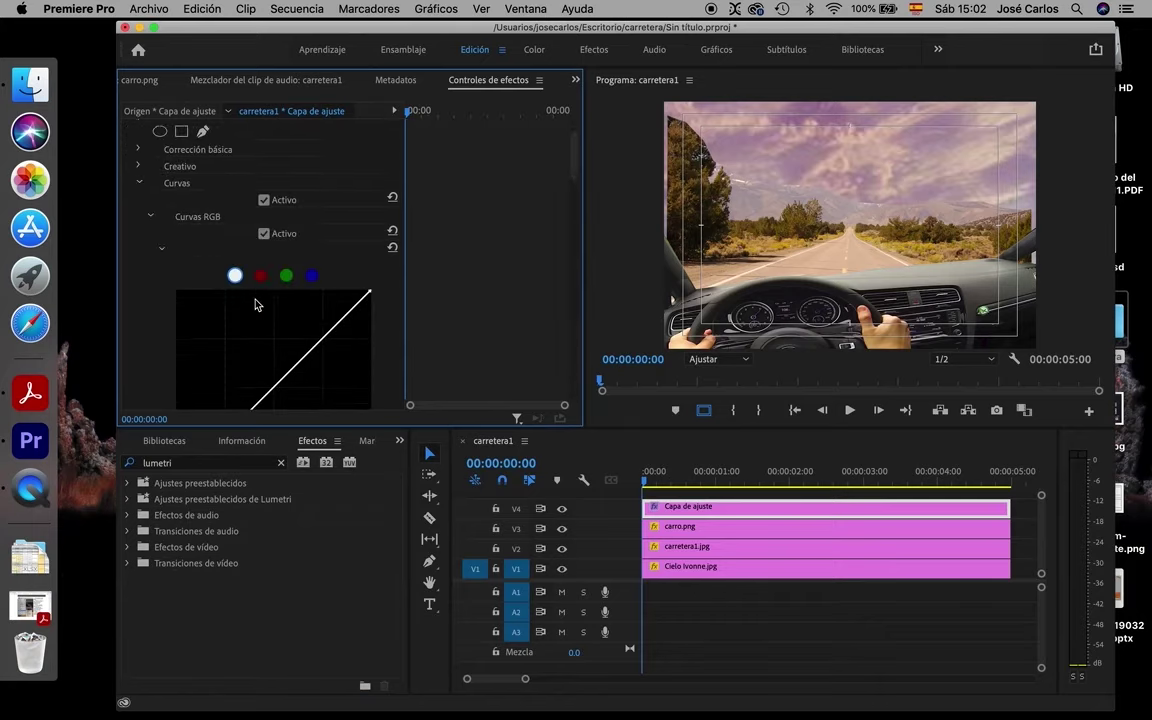
{"action": "scroll", "coordinate": [255, 304], "scroll_direction": "down", "scroll_amount": 3}
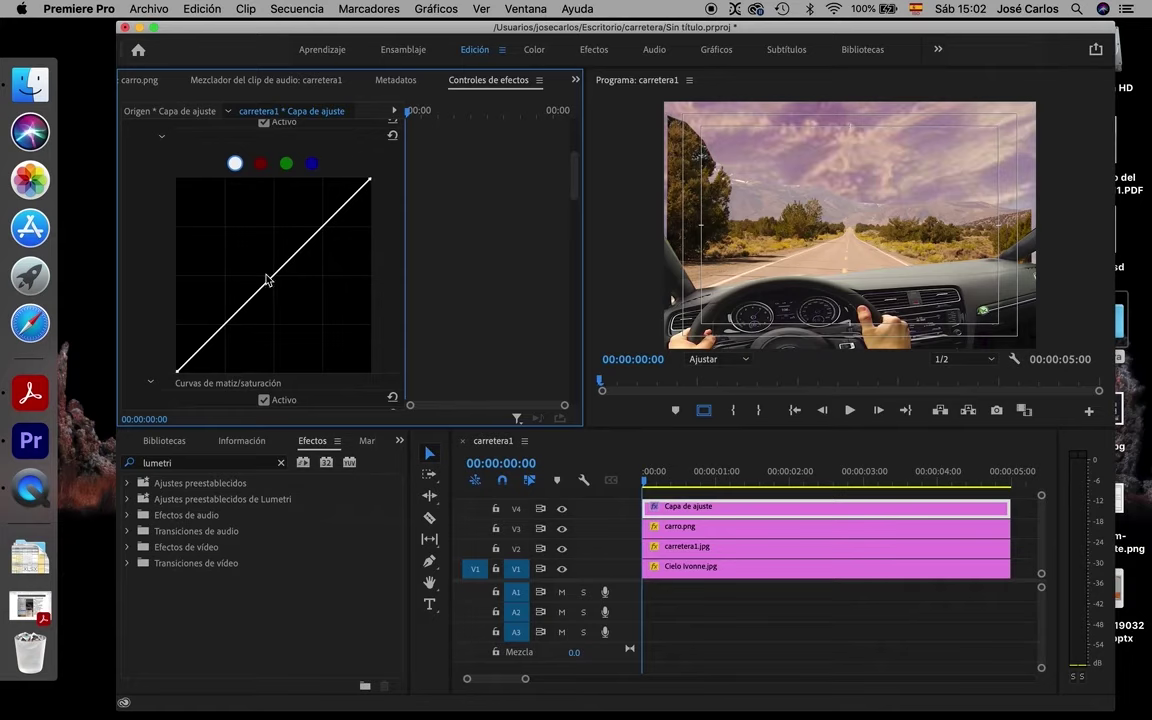
{"action": "left_click", "coordinate": [260, 163]}
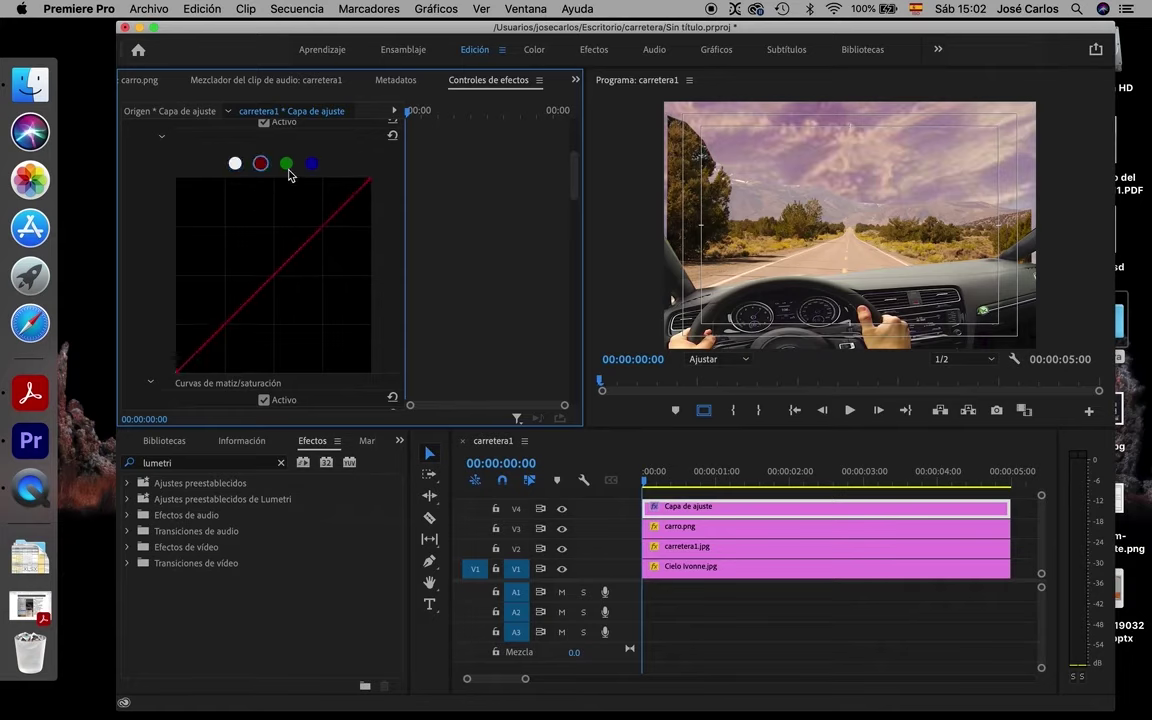
{"action": "left_click", "coordinate": [287, 164]}
{"action": "left_click", "coordinate": [312, 164]}
{"action": "left_click", "coordinate": [235, 164]}
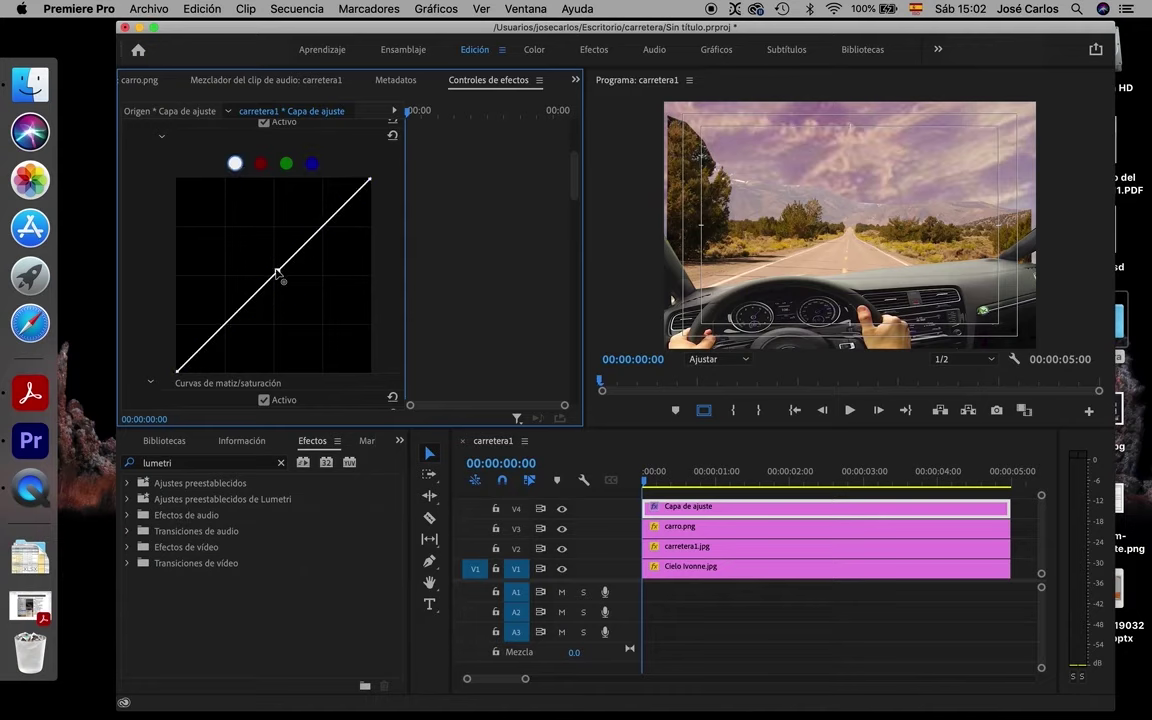
{"action": "left_click_drag", "start_coordinate": [281, 272], "coordinate": [304, 293]}
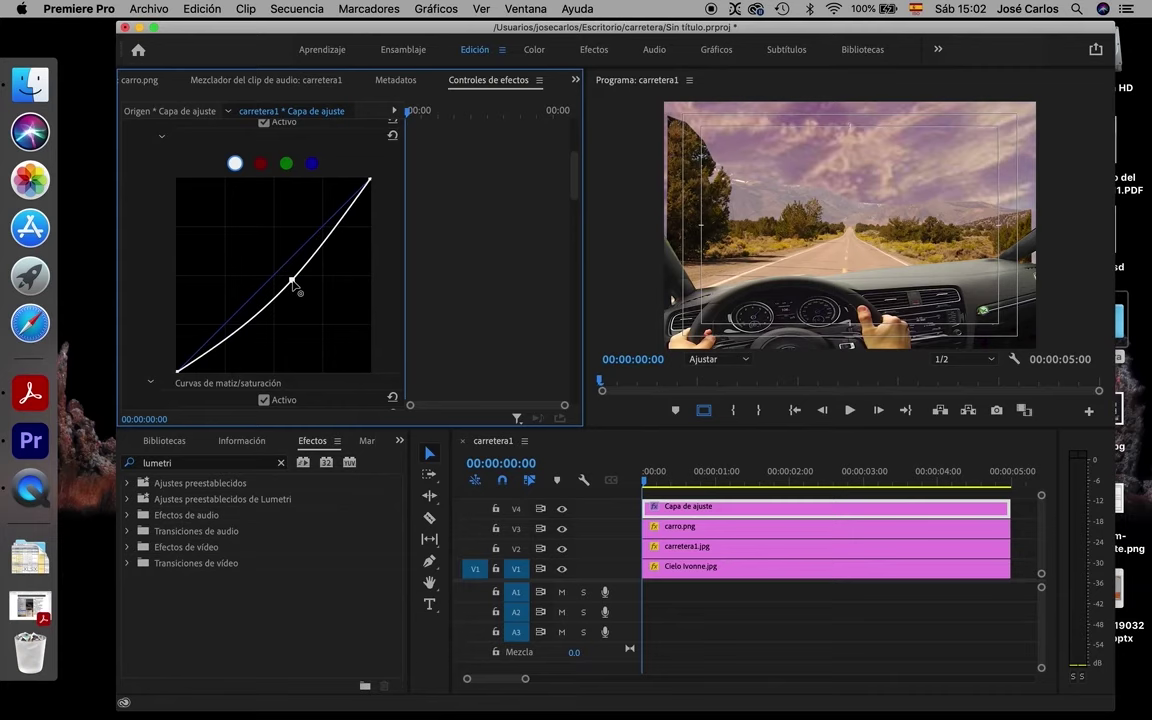
{"action": "left_click", "coordinate": [316, 318]}
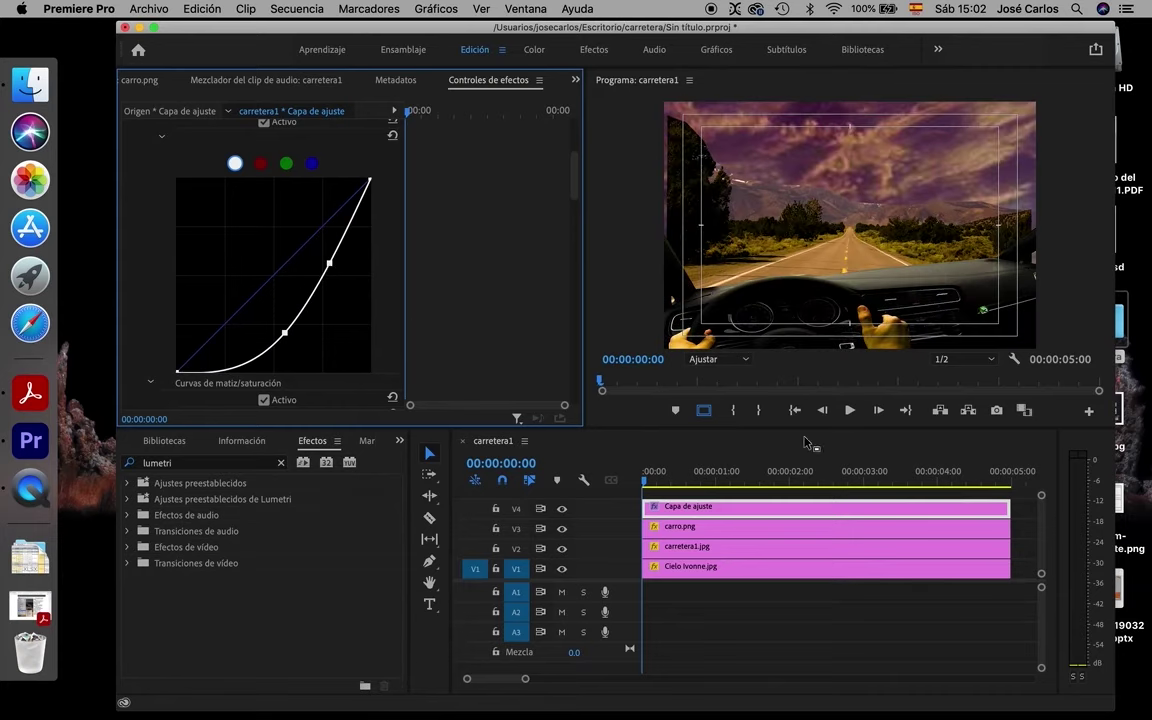
{"action": "key", "text": "space"}
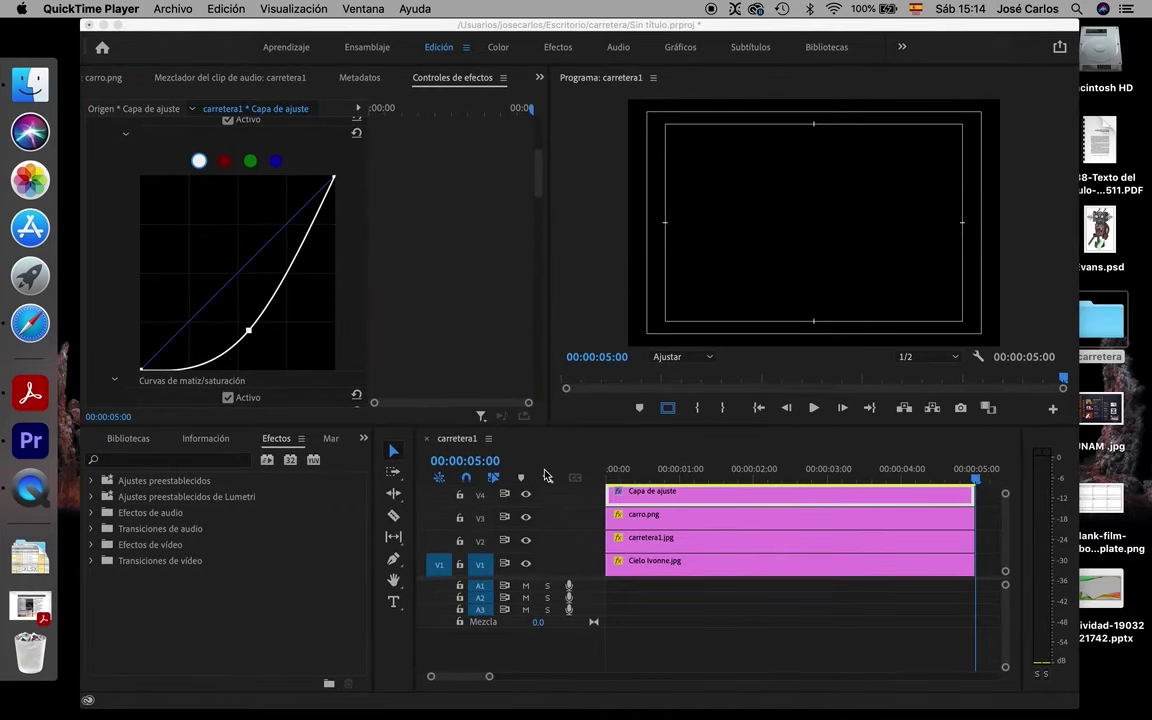
- Scrub the playhead between 00:00:01:20 and 00:00:03:23, then open the Secuencia menu
{"action": "left_click", "coordinate": [980, 484]}
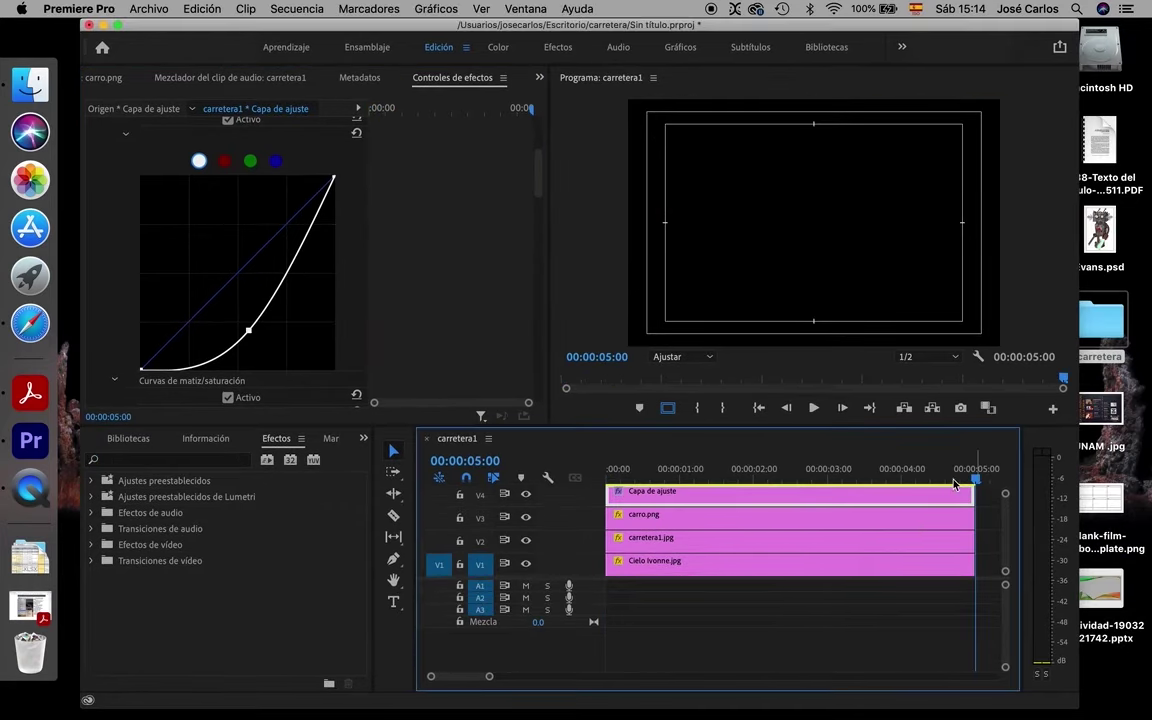
{"action": "left_click_drag", "start_coordinate": [978, 483], "coordinate": [741, 516]}
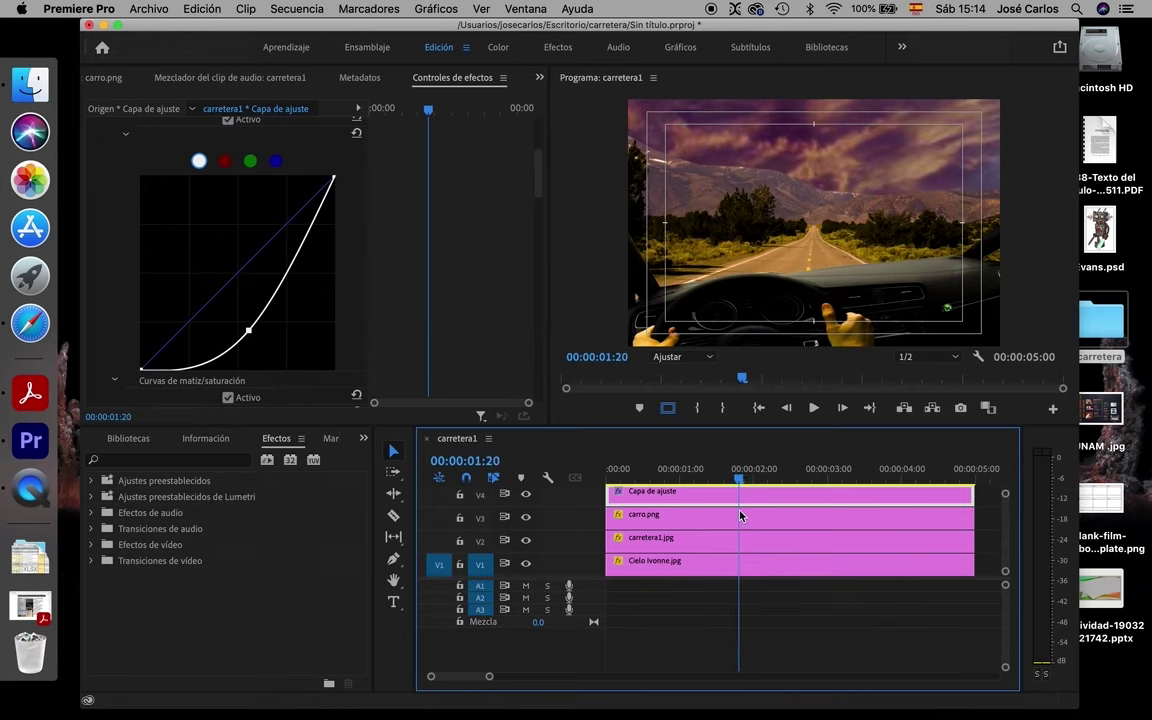
{"action": "left_click_drag", "start_coordinate": [741, 516], "coordinate": [898, 496]}
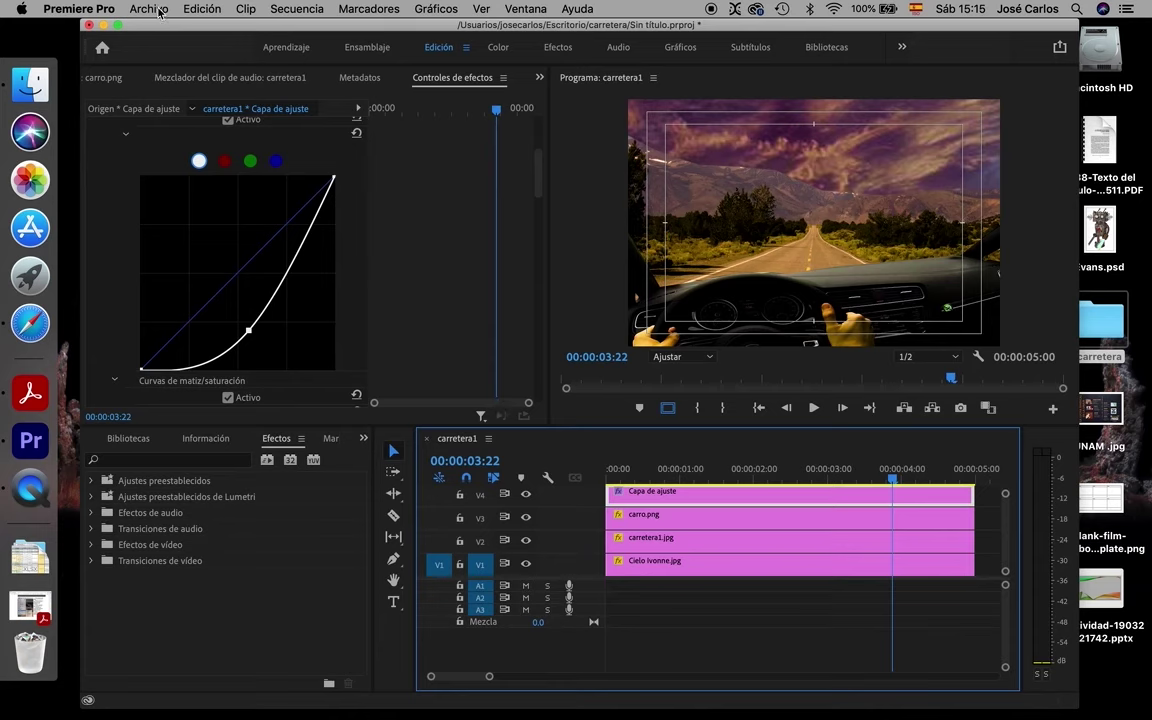
{"action": "left_click", "coordinate": [310, 10]}
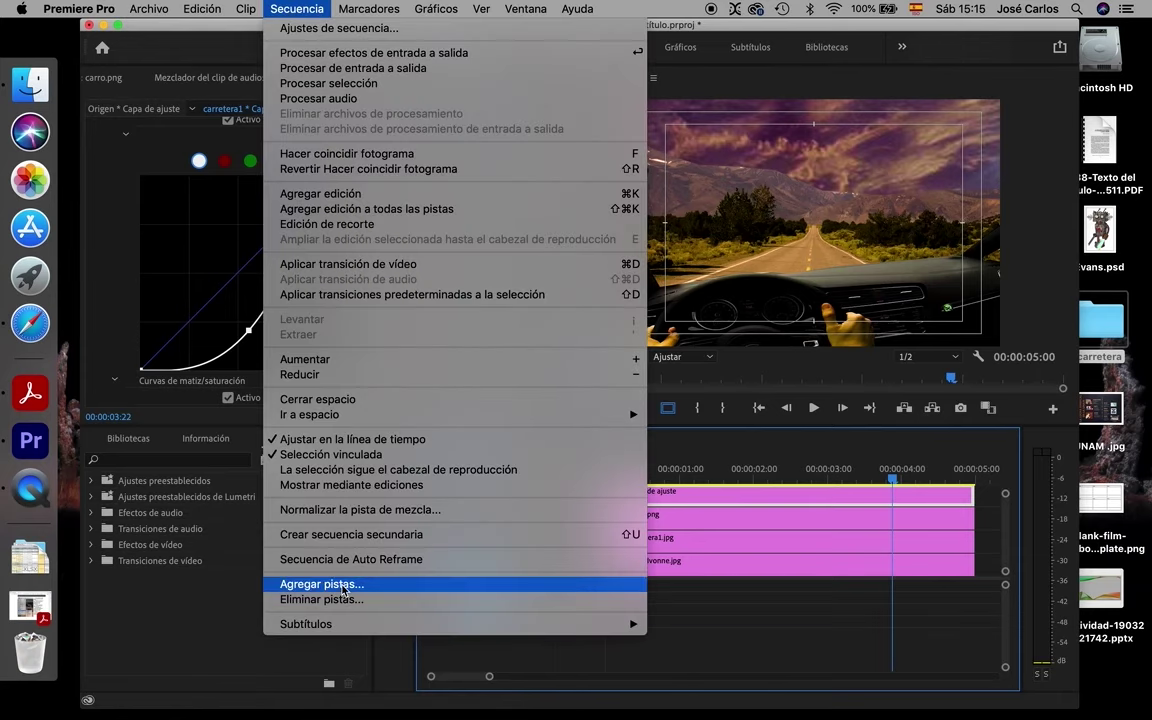
- Add a video track, then move Capa de ajuste up to V5 and carro.png to V4
{"action": "left_click", "coordinate": [343, 587]}
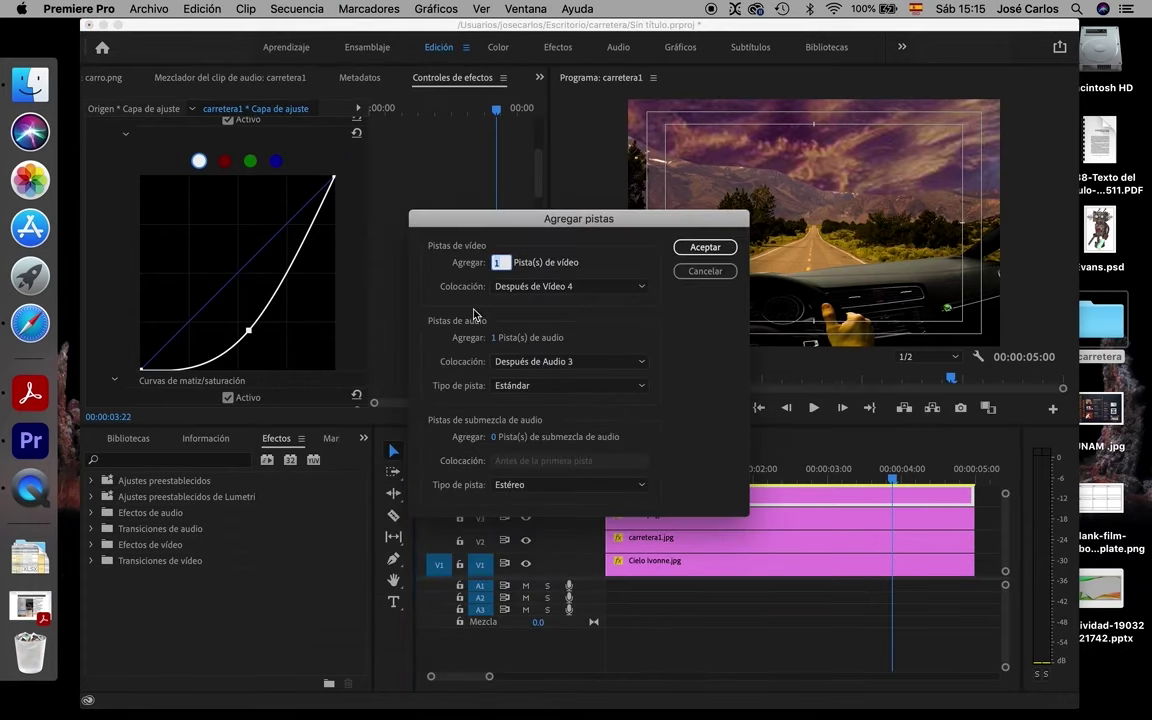
{"action": "left_click", "coordinate": [700, 249]}
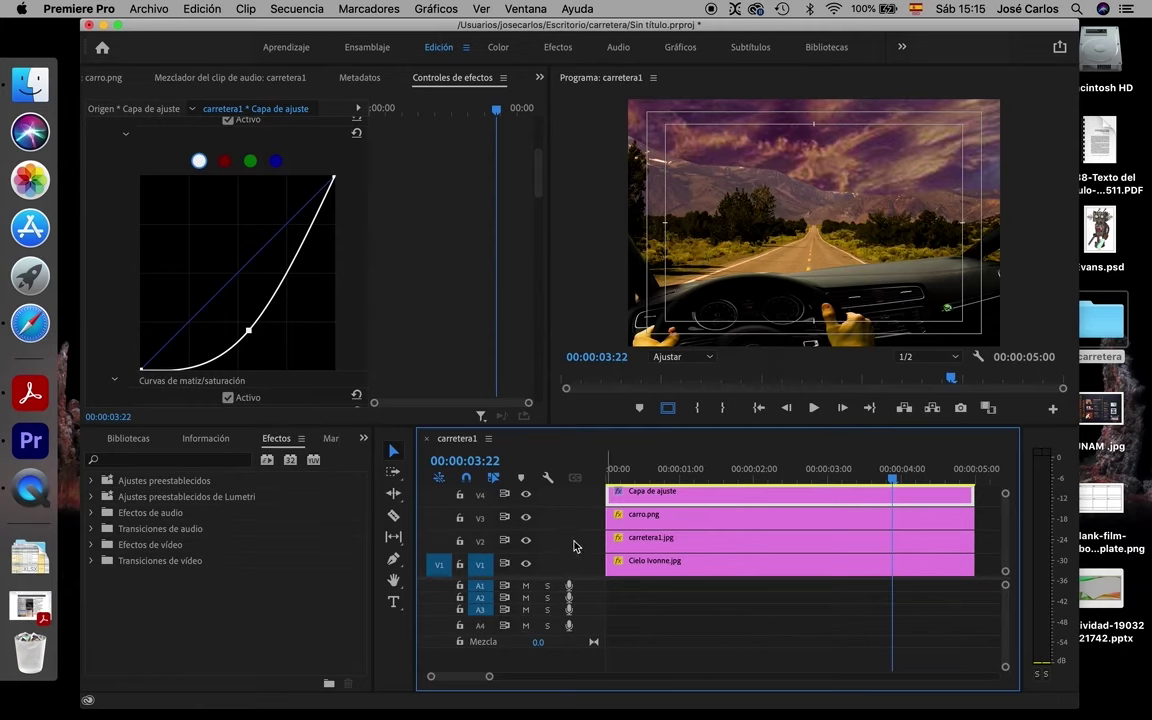
{"action": "scroll", "coordinate": [574, 546], "scroll_direction": "up", "scroll_amount": 2}
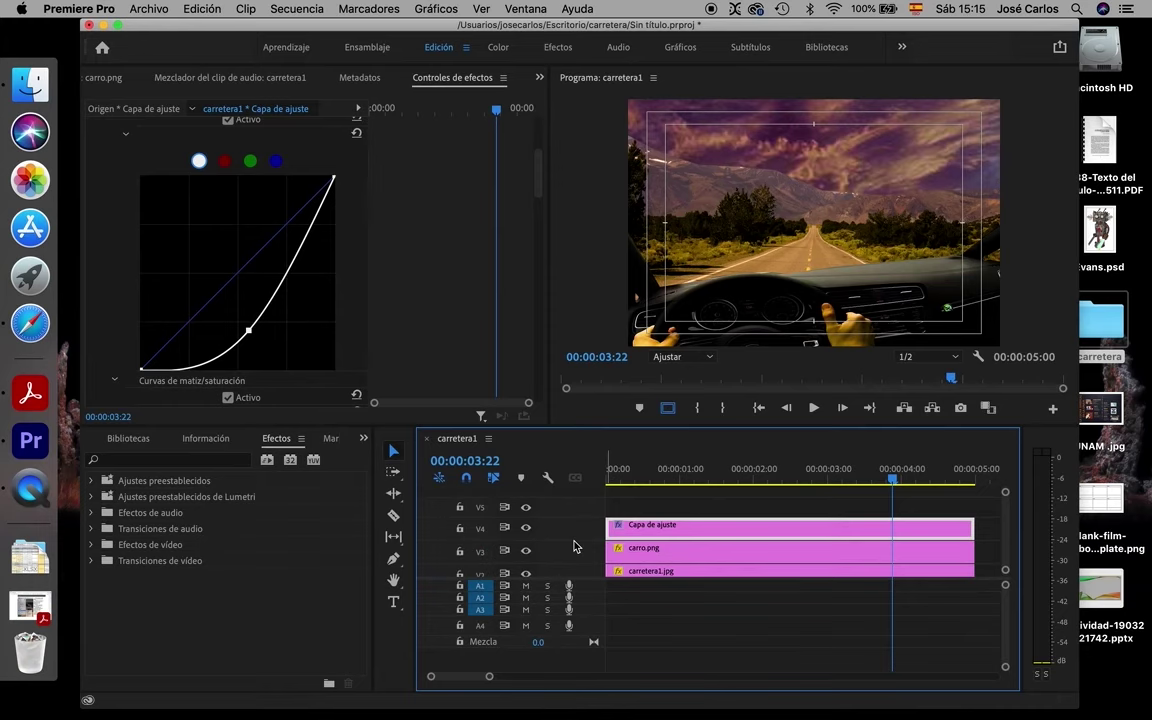
{"action": "left_click_drag", "start_coordinate": [648, 527], "coordinate": [648, 507]}
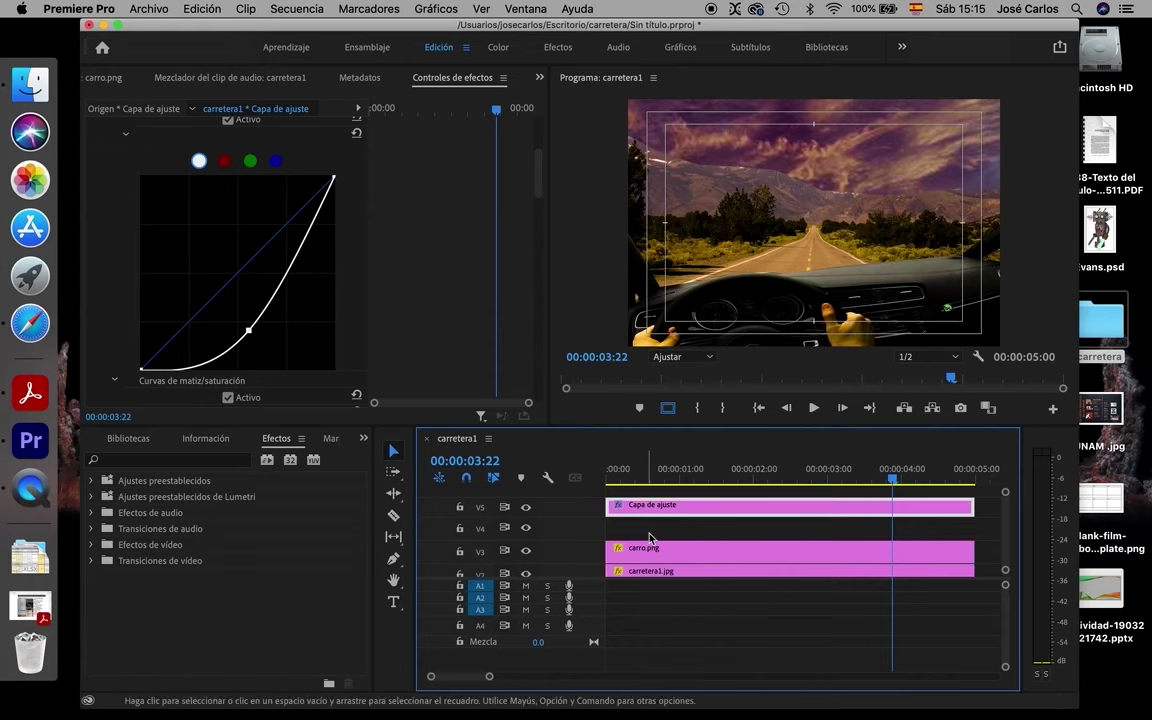
{"action": "left_click", "coordinate": [659, 544]}
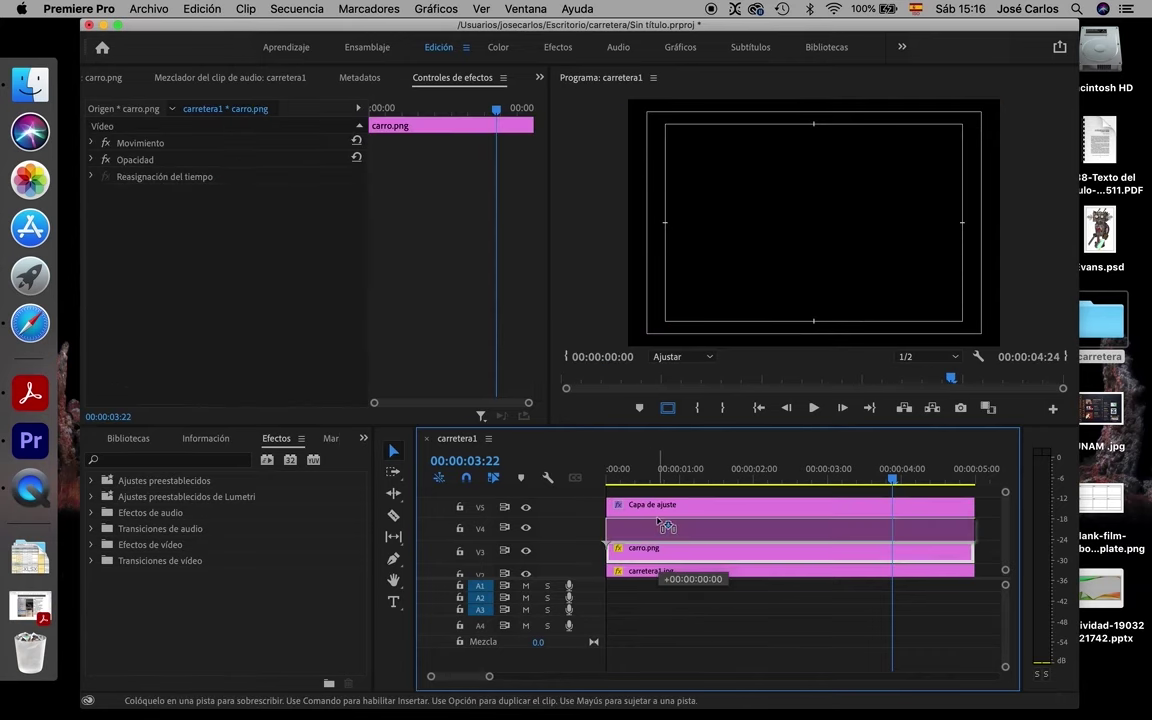
{"action": "left_click_drag", "start_coordinate": [660, 548], "coordinate": [660, 528]}
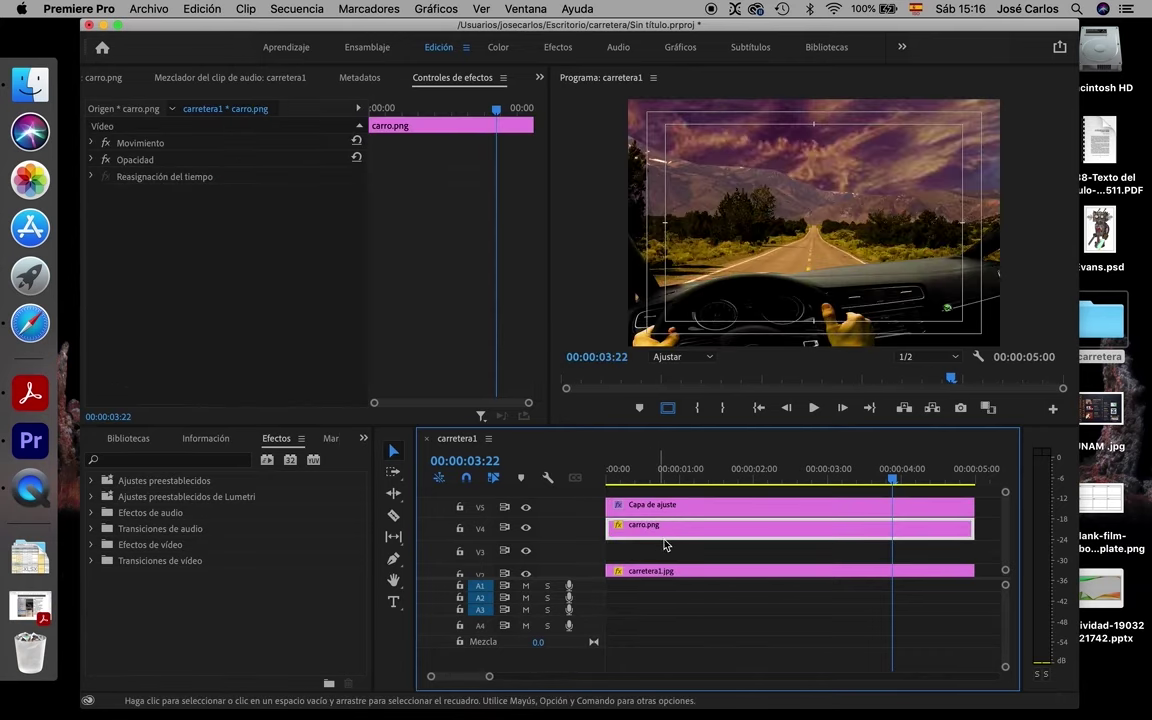
- Return the playhead to the start and bring up the import dialog with Cmd+I
{"action": "mouse_move", "coordinate": [878, 470]}
{"action": "left_mouse_down"}
{"action": "mouse_move", "coordinate": [607, 537]}
{"action": "mouse_move", "coordinate": [650, 537]}
{"action": "mouse_move", "coordinate": [612, 537]}
{"action": "left_mouse_up"}
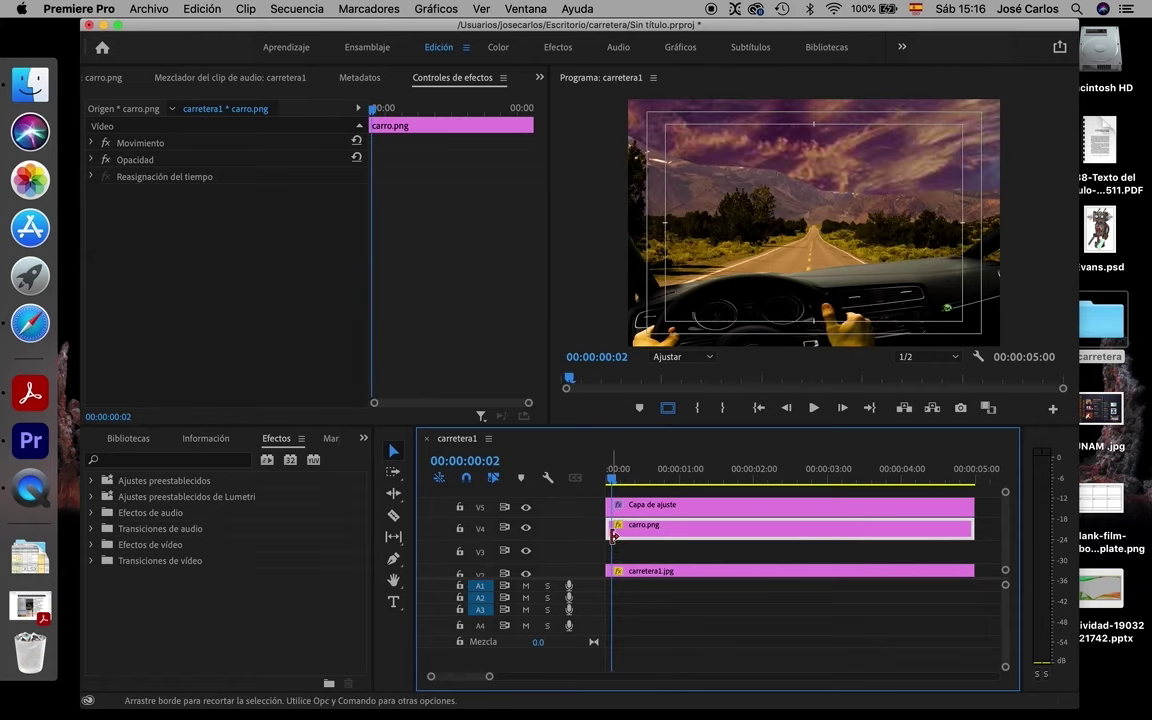
{"action": "key", "text": "super"}
{"action": "key", "text": "super+i"}
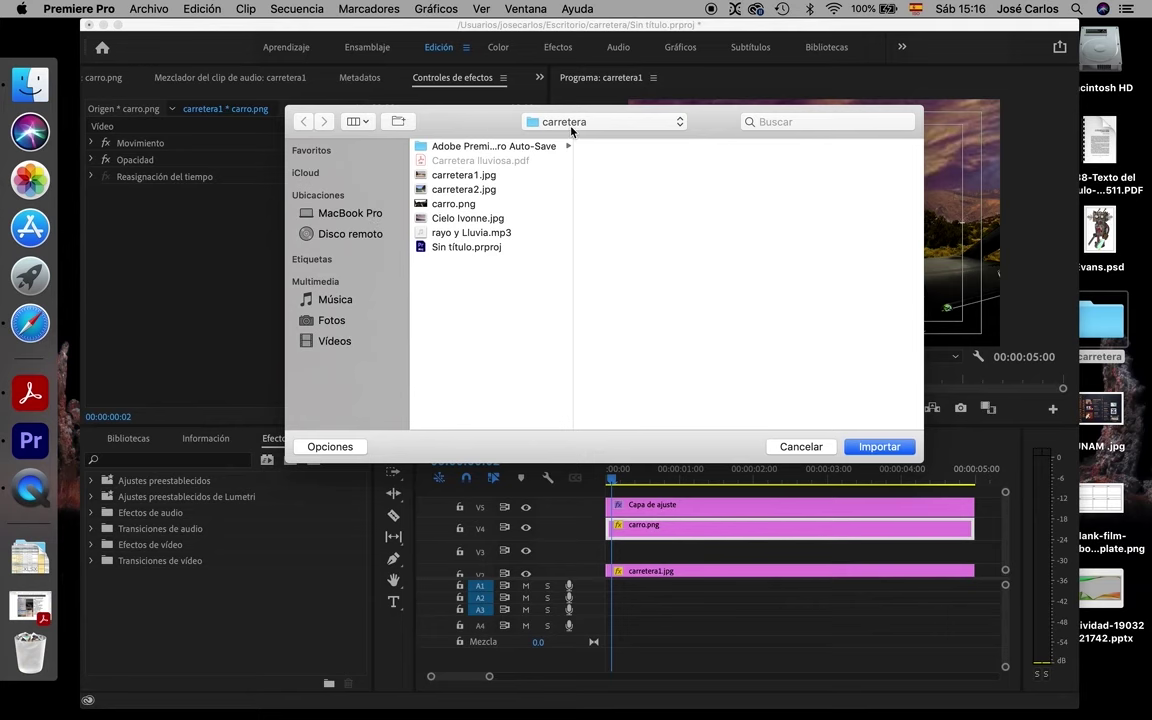
- Drop 05.mp4 onto V3 and set its position to 1447, 830 and scale to 154
{"action": "left_click", "coordinate": [819, 446]}
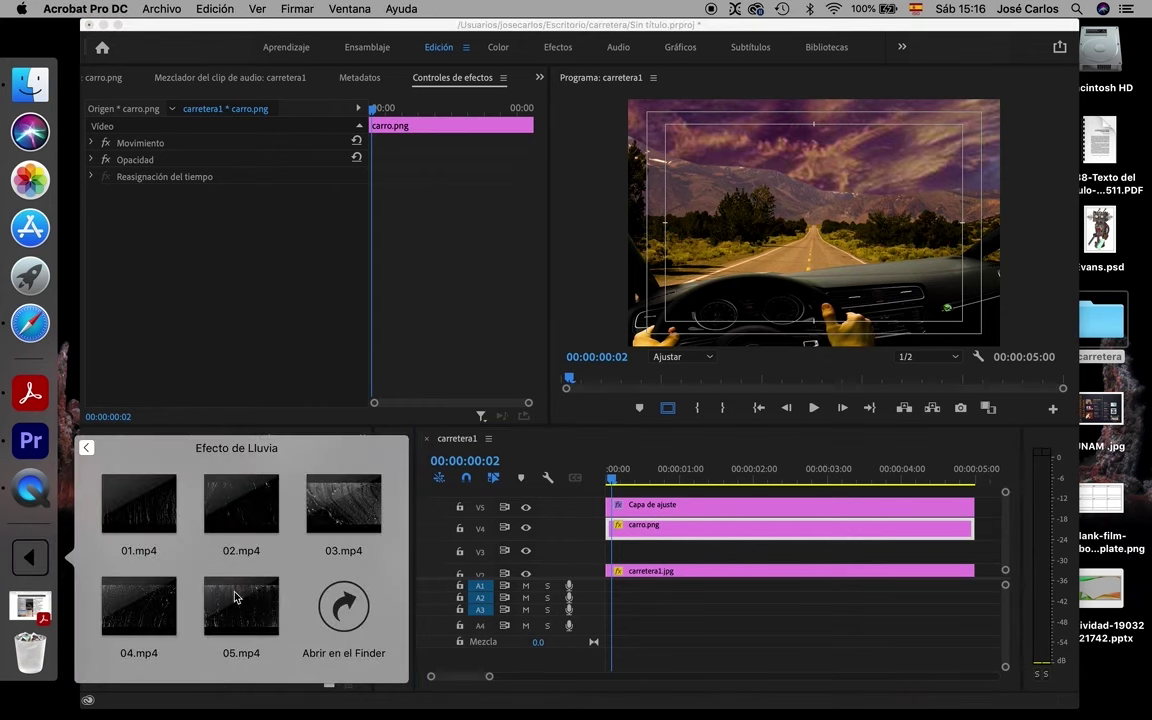
{"action": "left_click_drag", "start_coordinate": [251, 617], "coordinate": [694, 553]}
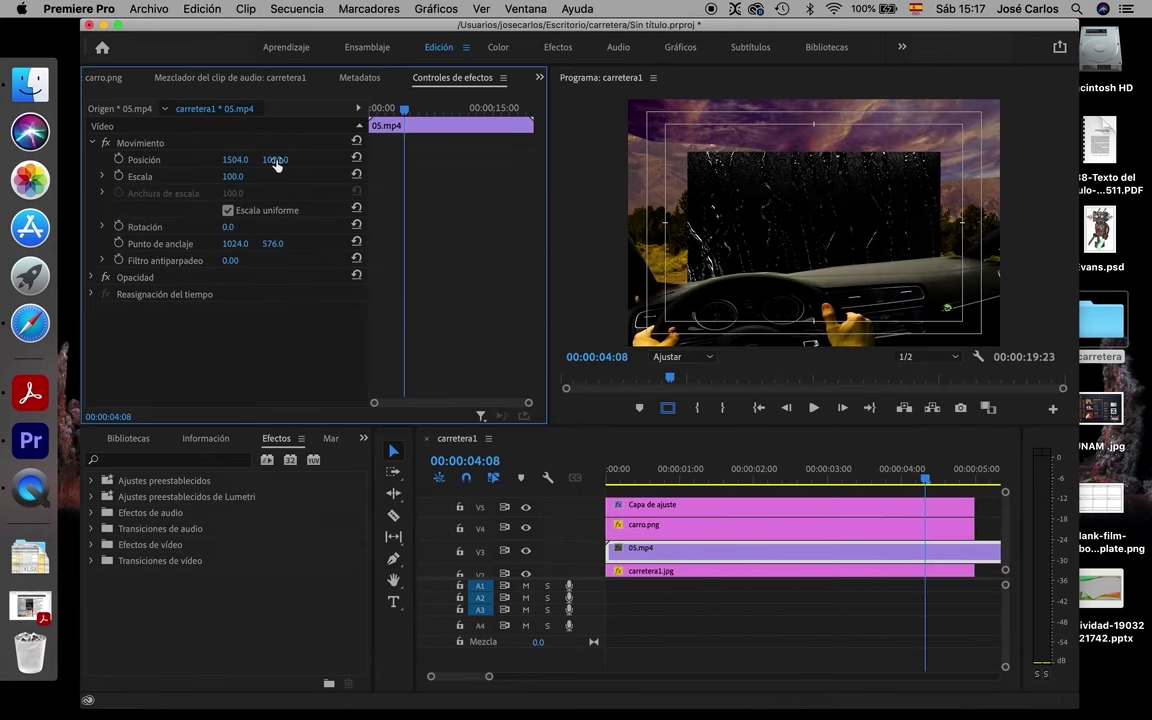
{"action": "left_click_drag", "start_coordinate": [230, 159], "coordinate": [171, 159]}
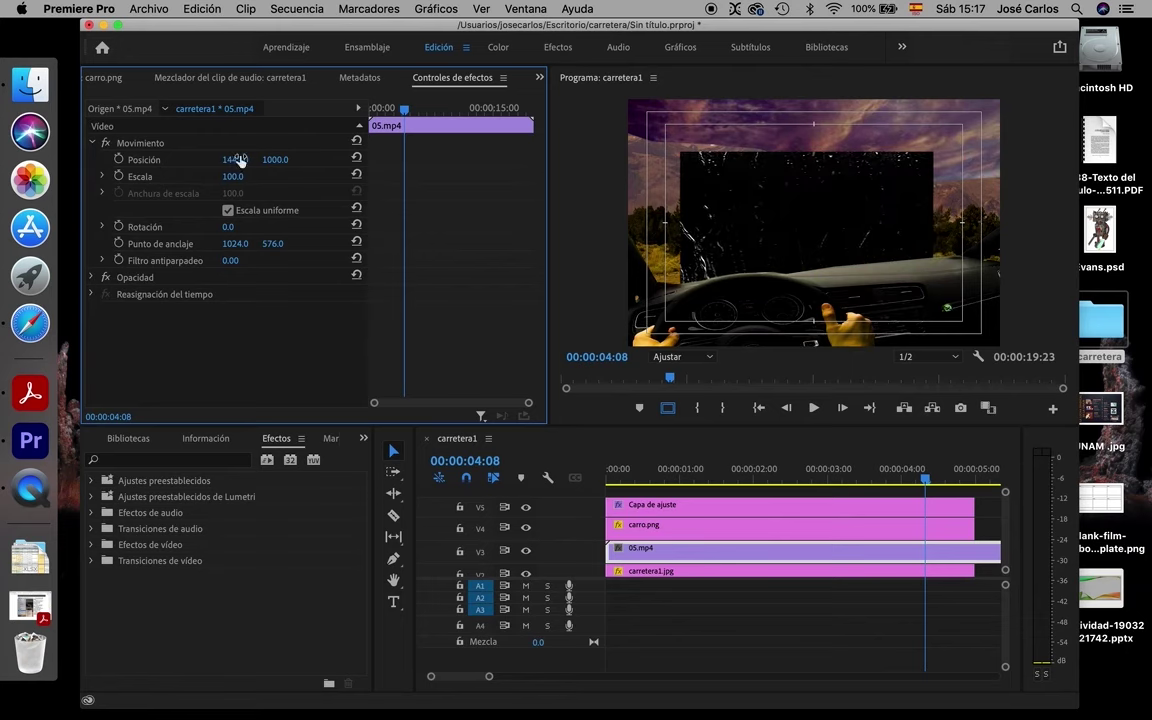
{"action": "left_click_drag", "start_coordinate": [272, 159], "coordinate": [102, 159]}
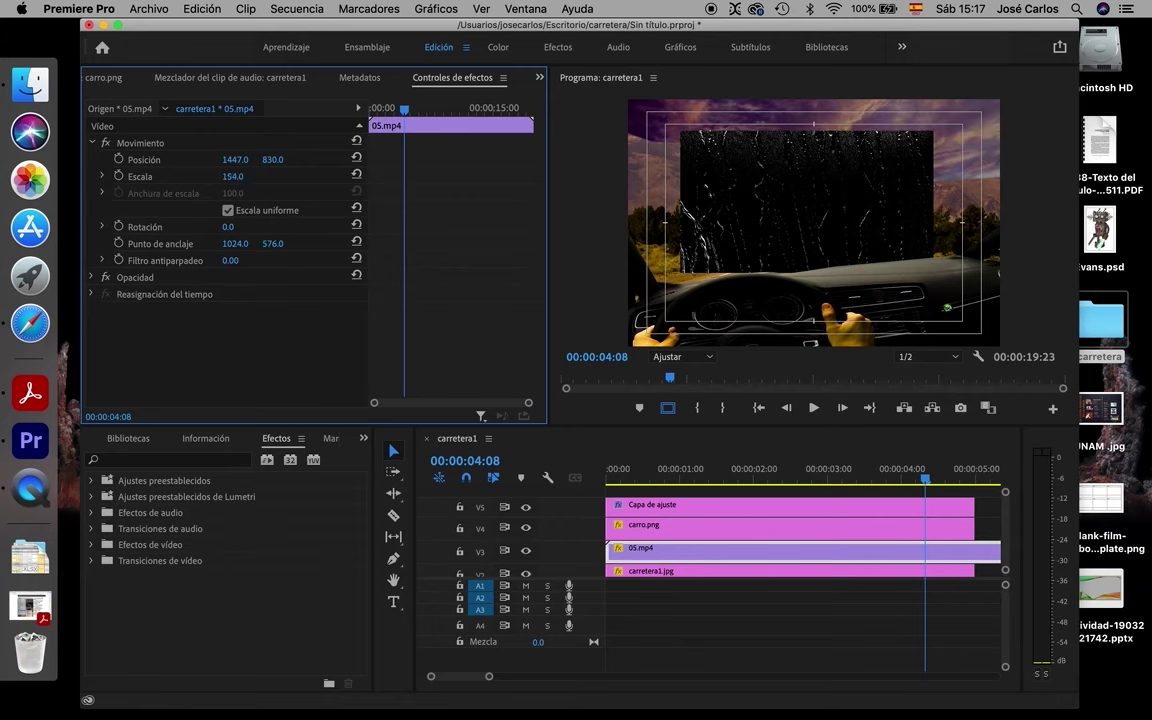
{"action": "left_click_drag", "start_coordinate": [233, 177], "coordinate": [197, 177]}
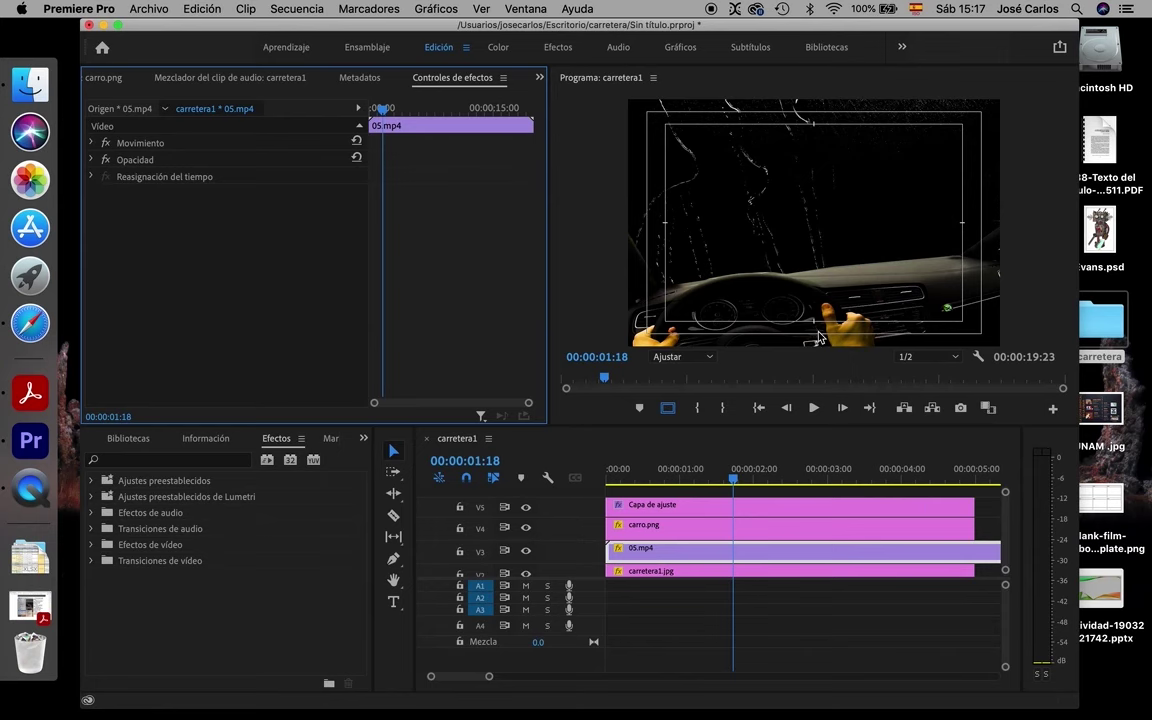
- Set the 05.mp4 rain clip's Modo de fusión to Pantalla and preview the composite
{"action": "left_click", "coordinate": [92, 160]}
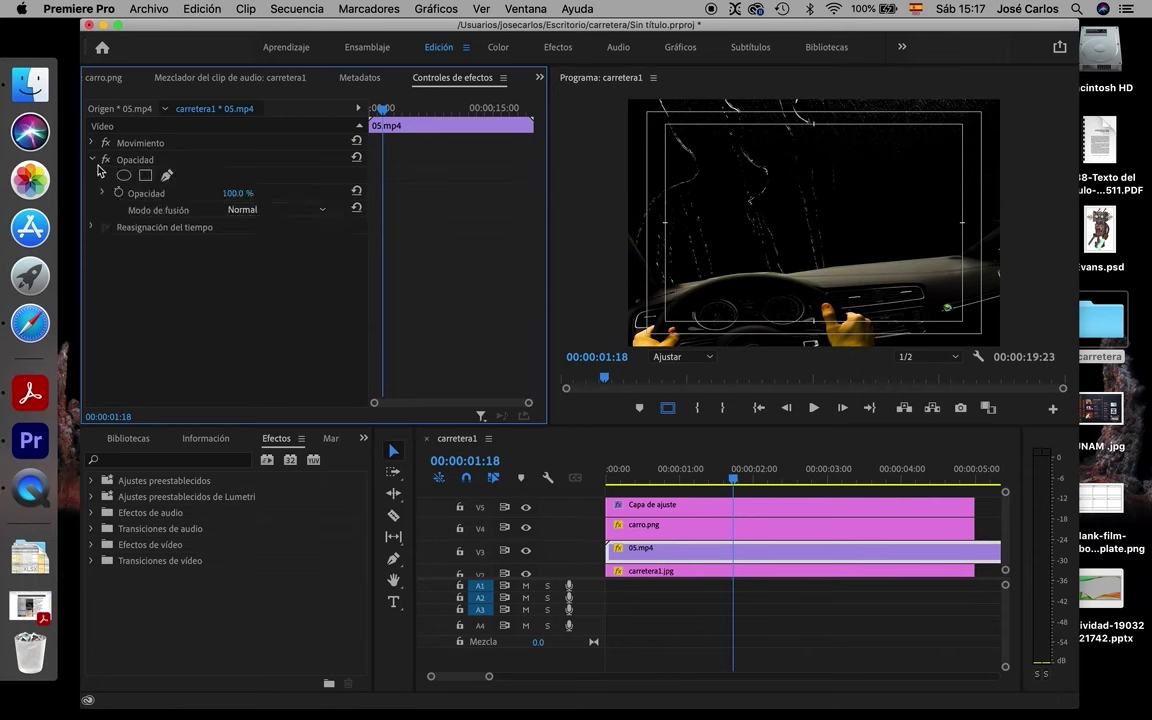
{"action": "left_click", "coordinate": [93, 160]}
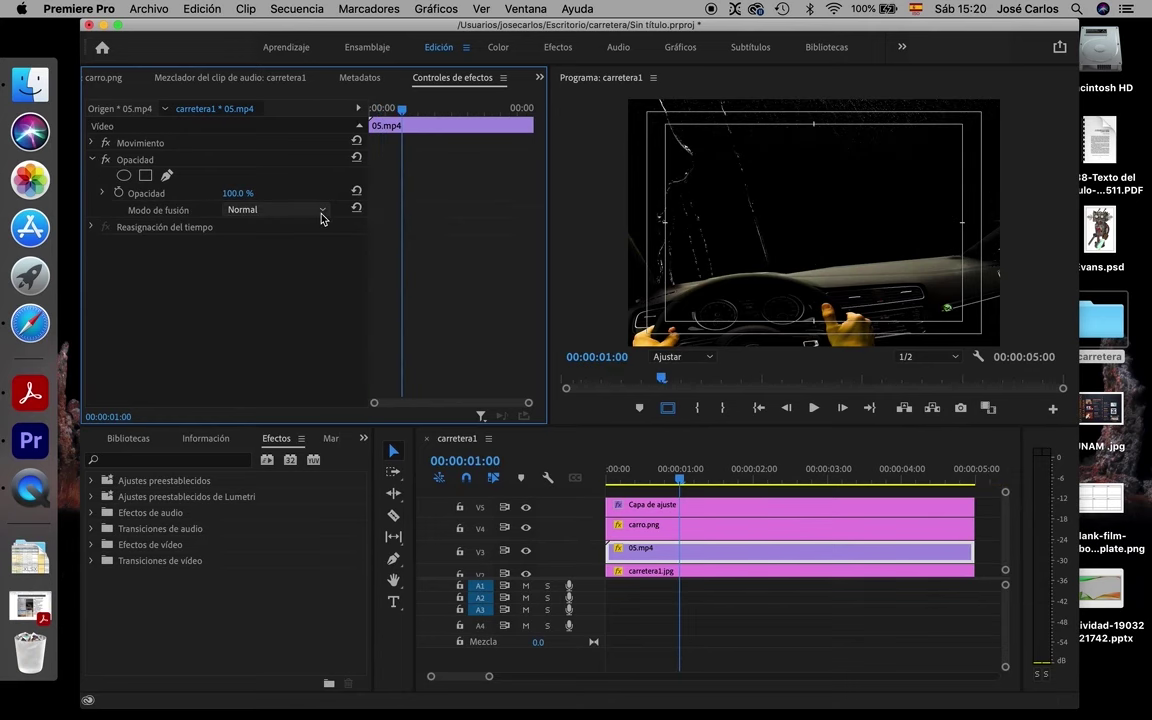
{"action": "left_click", "coordinate": [322, 212]}
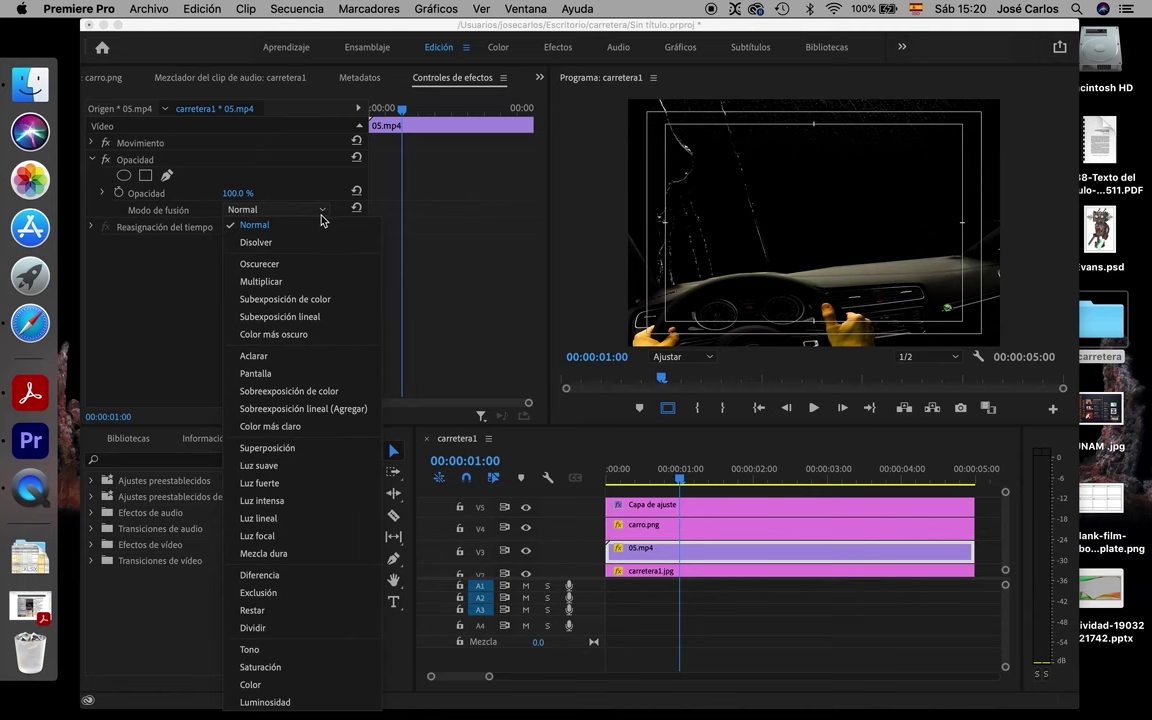
{"action": "left_click", "coordinate": [254, 375]}
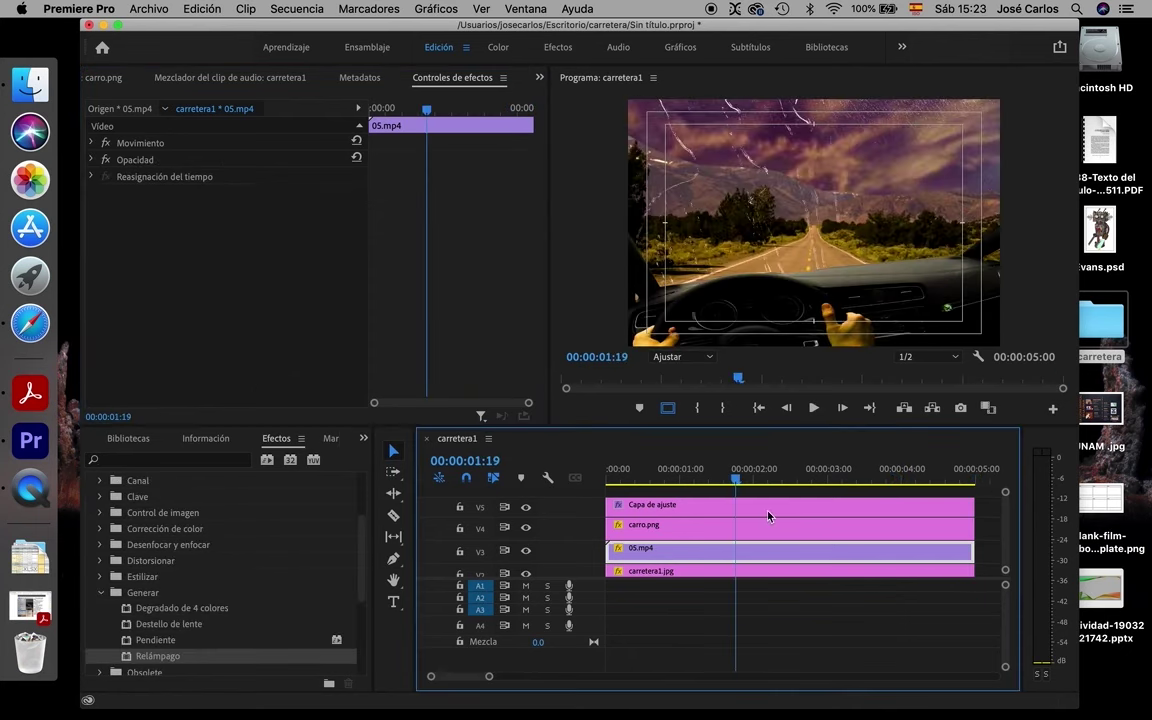
{"action": "left_click_drag", "start_coordinate": [873, 515], "coordinate": [897, 500]}
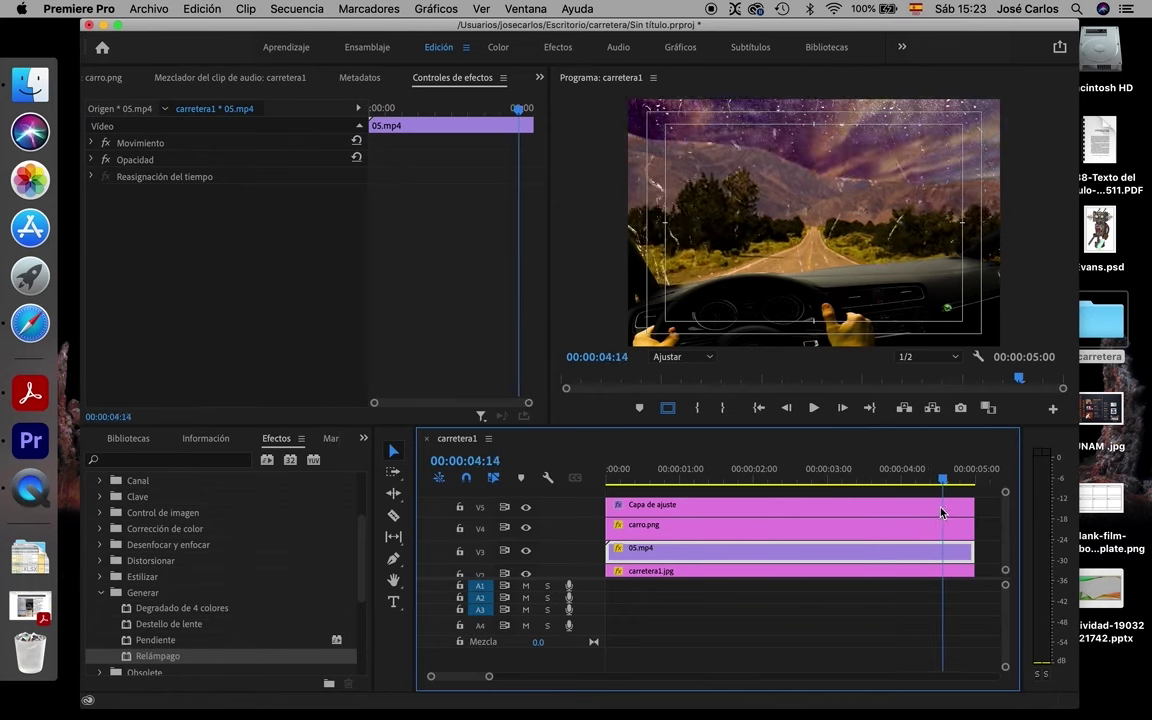
{"action": "key", "text": "space"}
{"action": "key", "text": "space"}
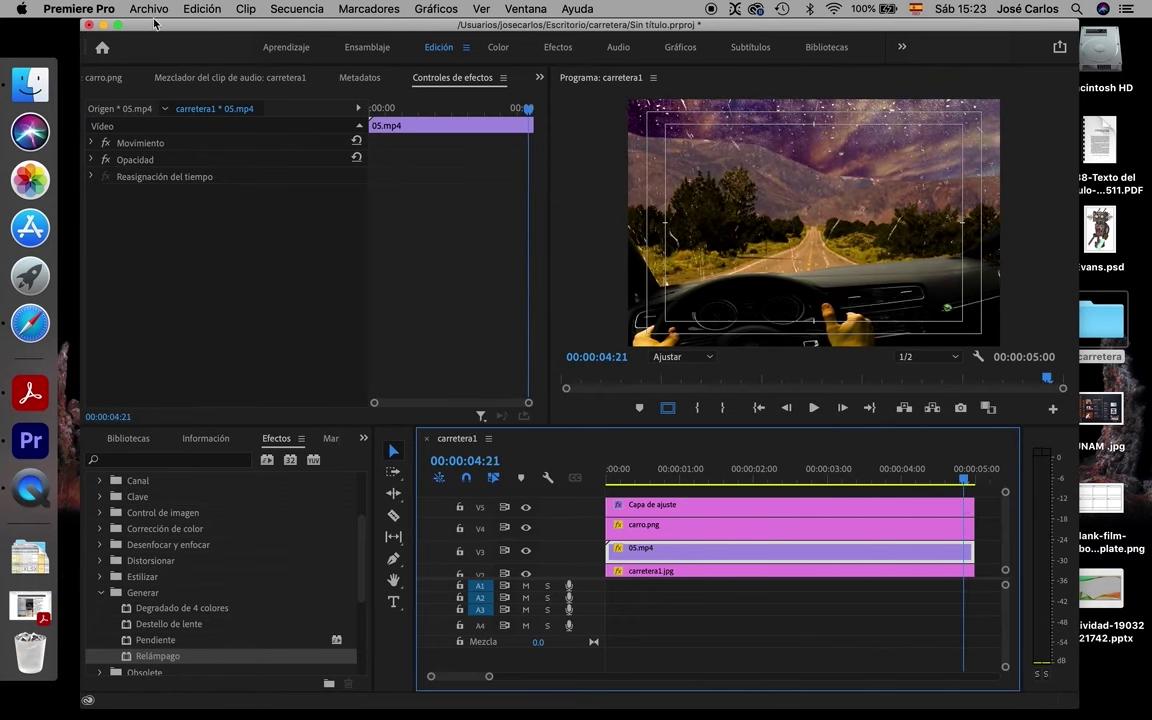
- Export carretera1.mp4 using the YouTube HD 720p H.264 preset and open the result
{"action": "left_click", "coordinate": [150, 9]}
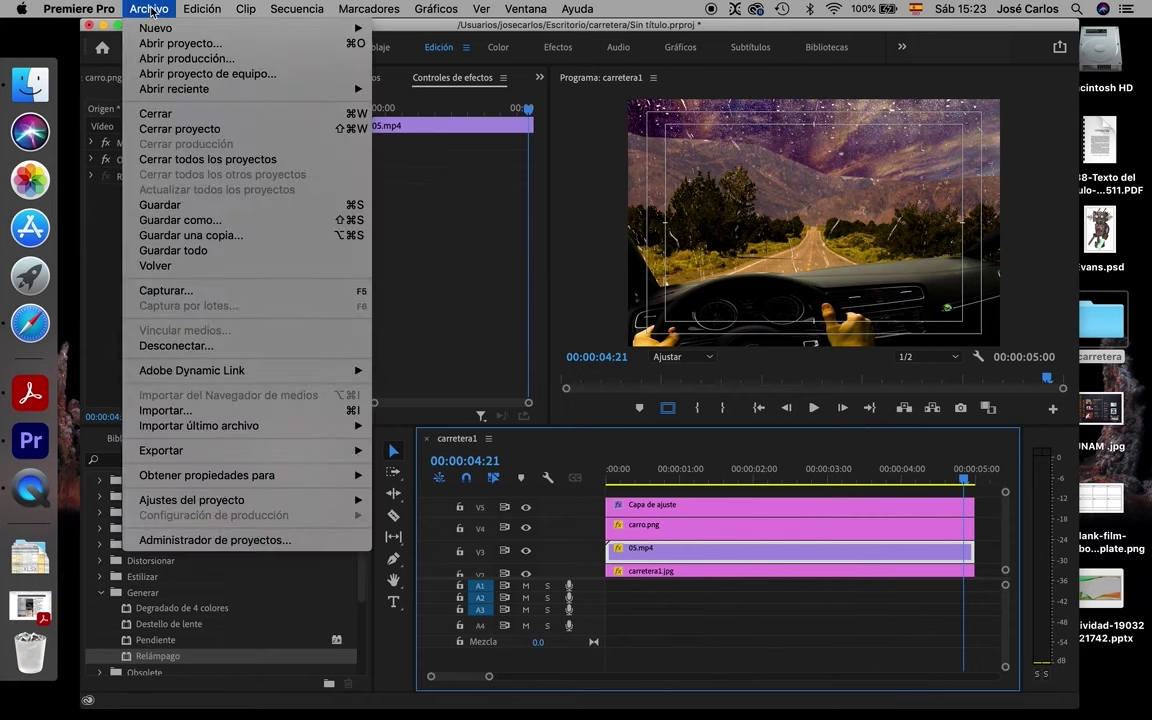
{"action": "mouse_move", "coordinate": [340, 450]}
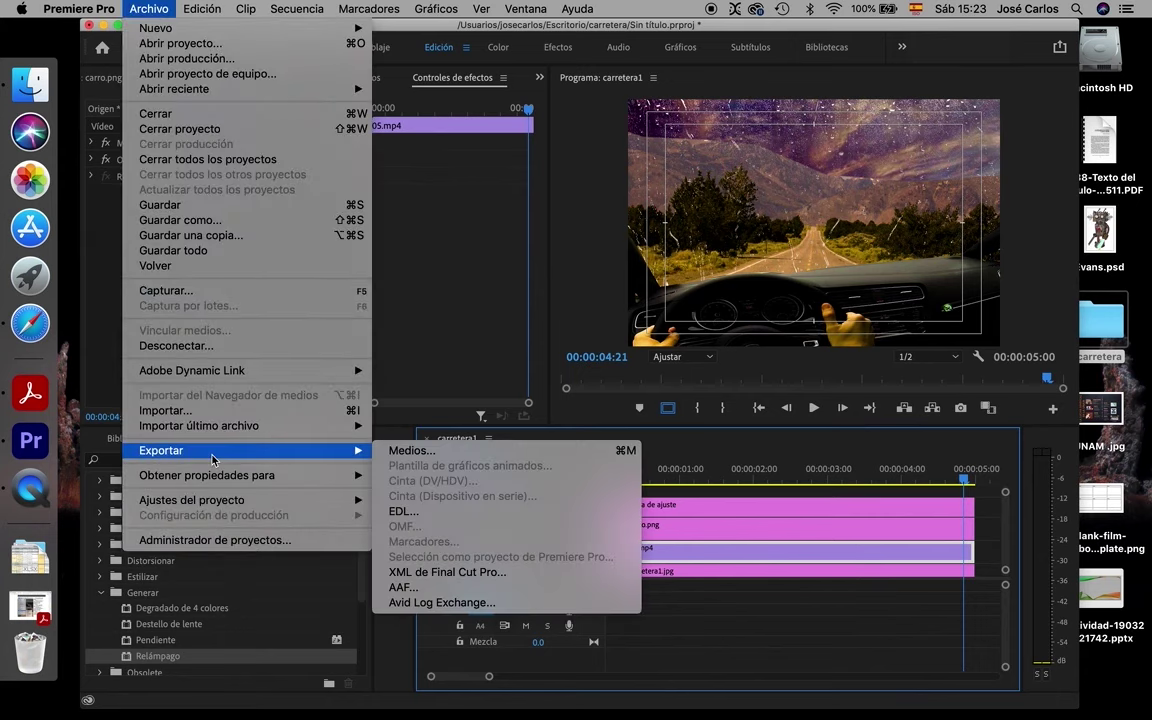
{"action": "left_click", "coordinate": [391, 451]}
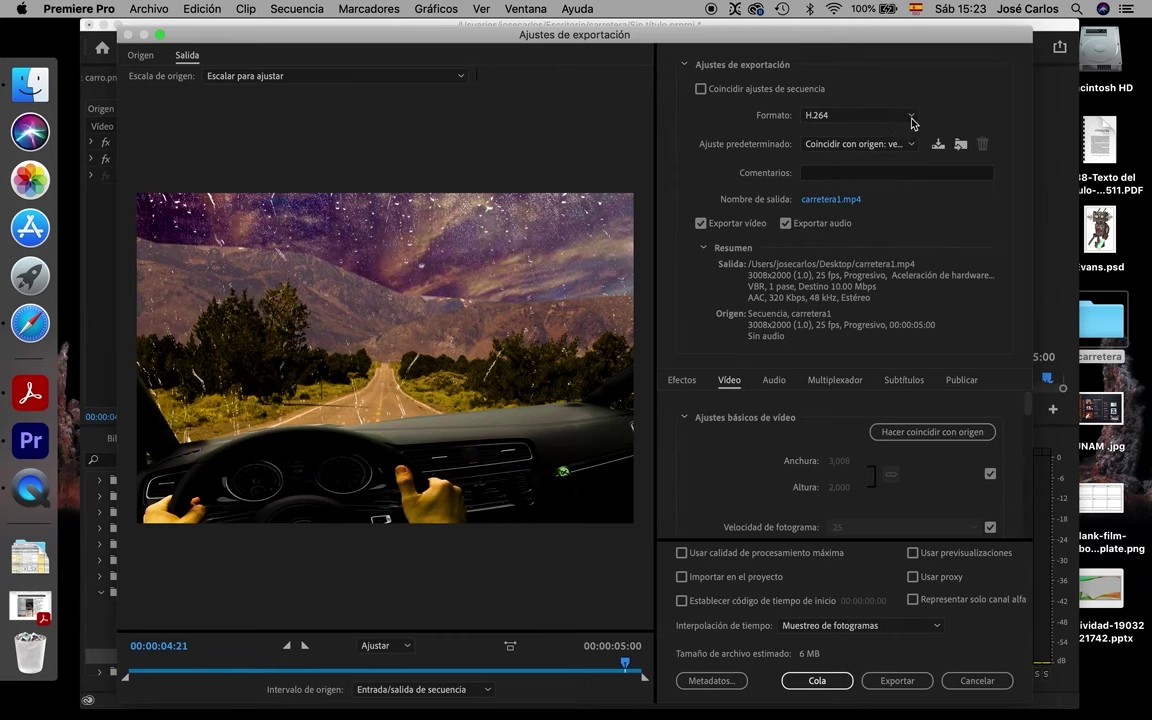
{"action": "left_click", "coordinate": [885, 149]}
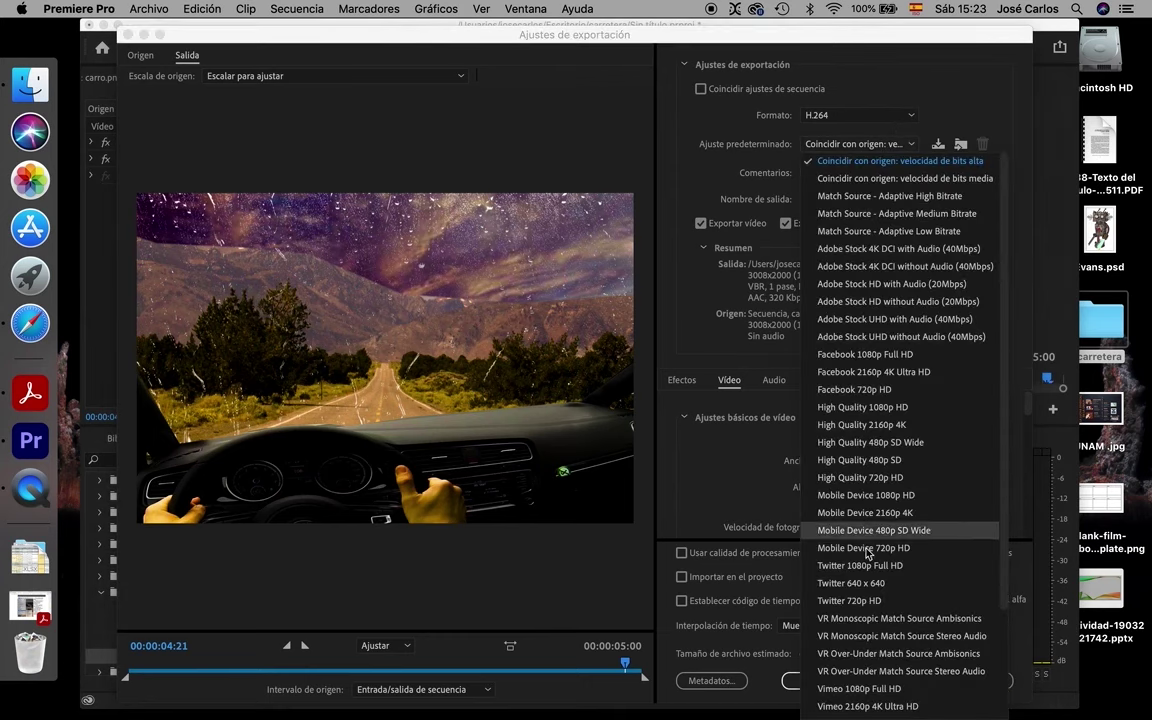
{"action": "scroll", "coordinate": [871, 600], "scroll_direction": "down", "scroll_amount": 4}
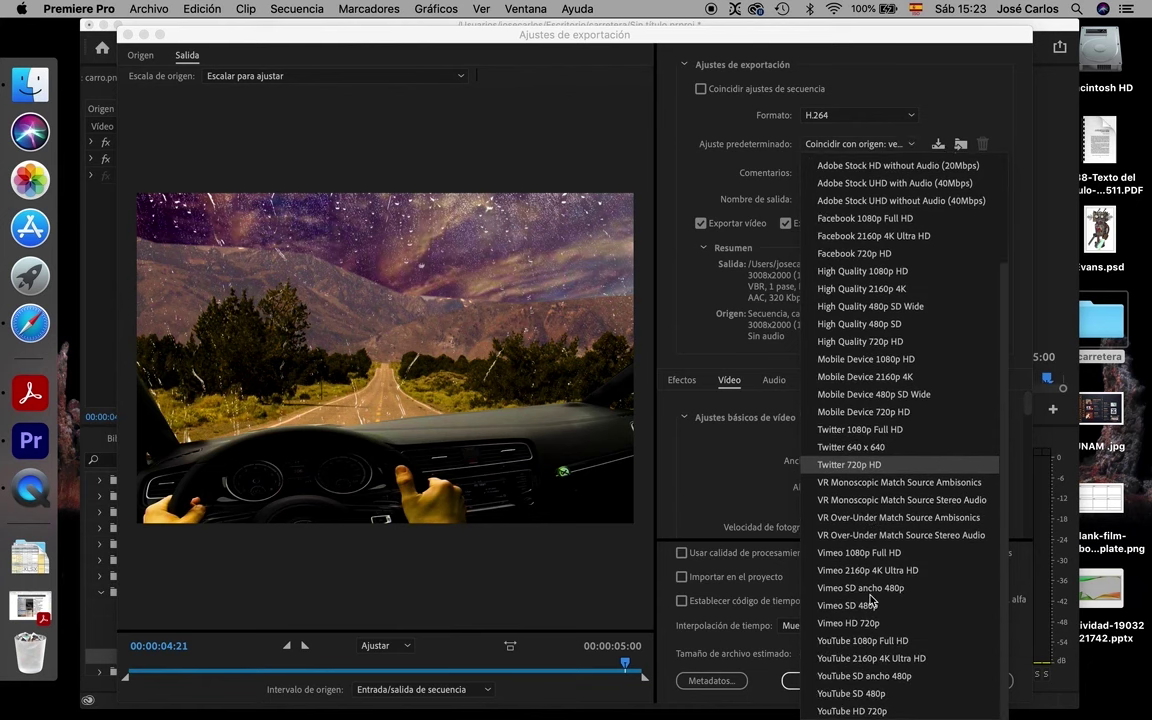
{"action": "left_click", "coordinate": [877, 712]}
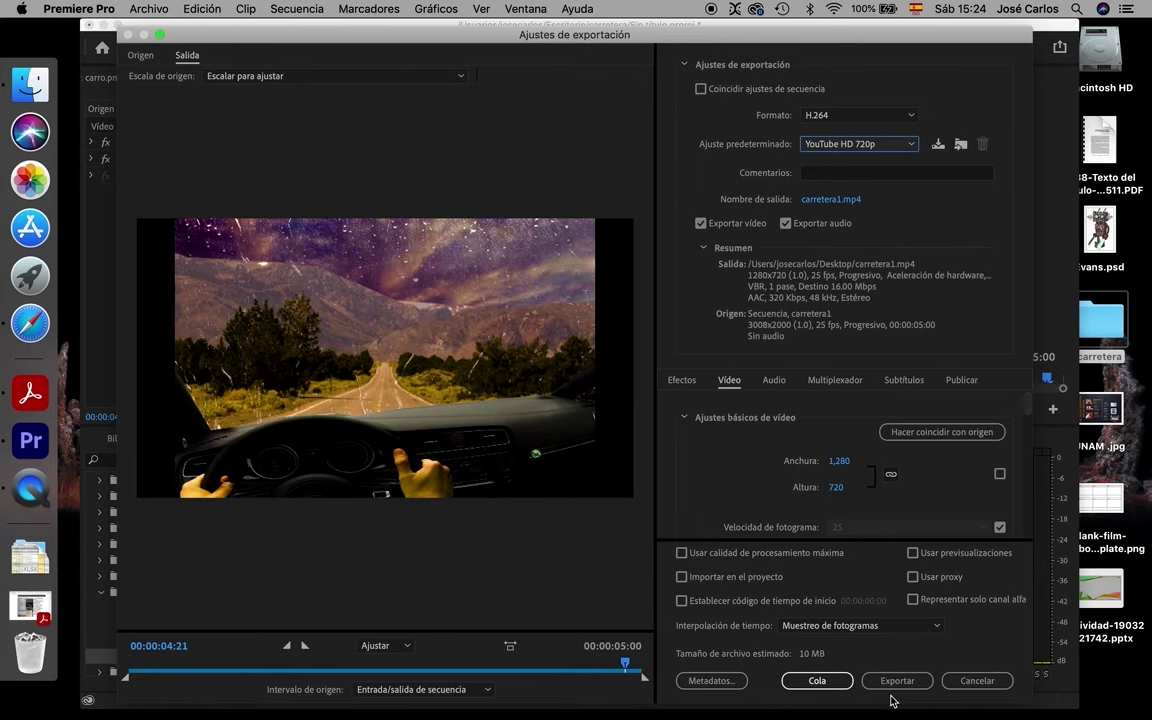
{"action": "left_click", "coordinate": [905, 684]}
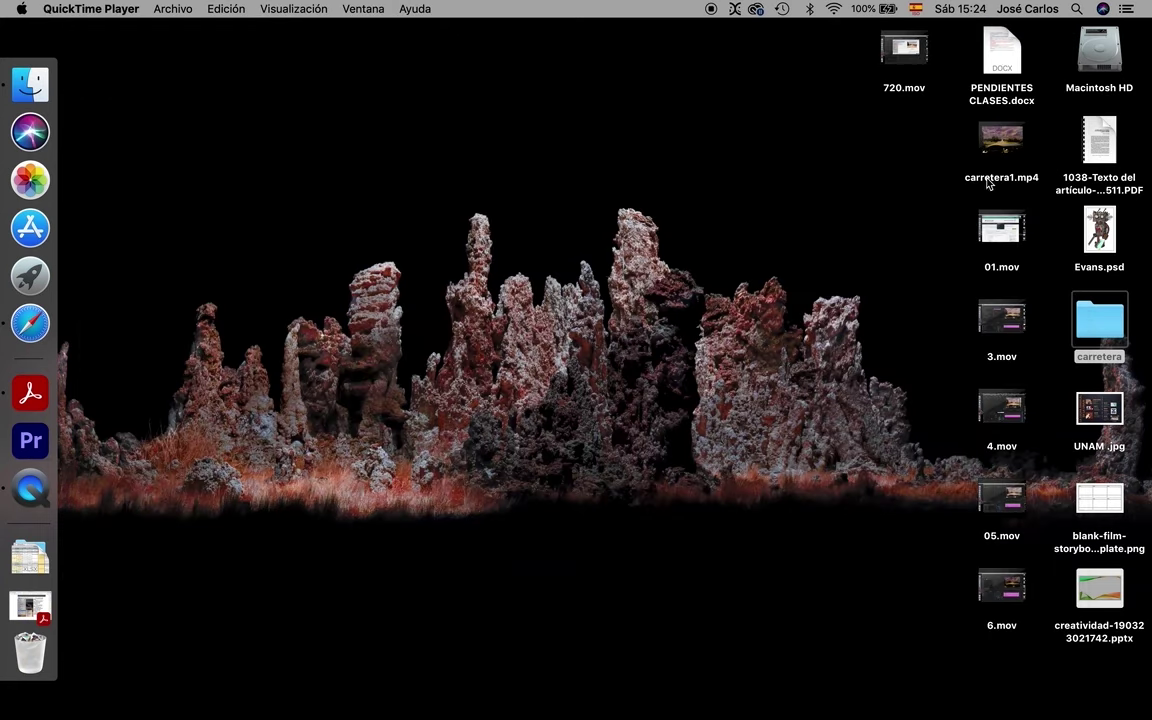
{"action": "double_click", "coordinate": [988, 183]}
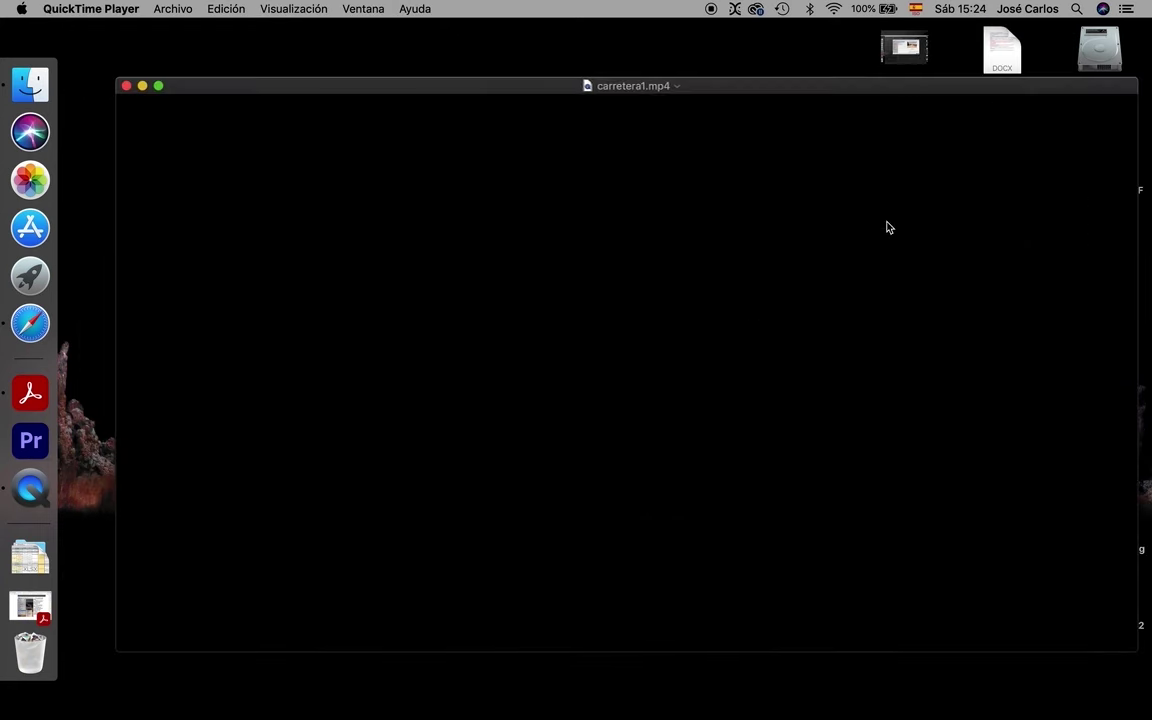
- Play carretera1.mp4 in QuickTime Player to review the rainy night drive
{"action": "key", "text": "space"}
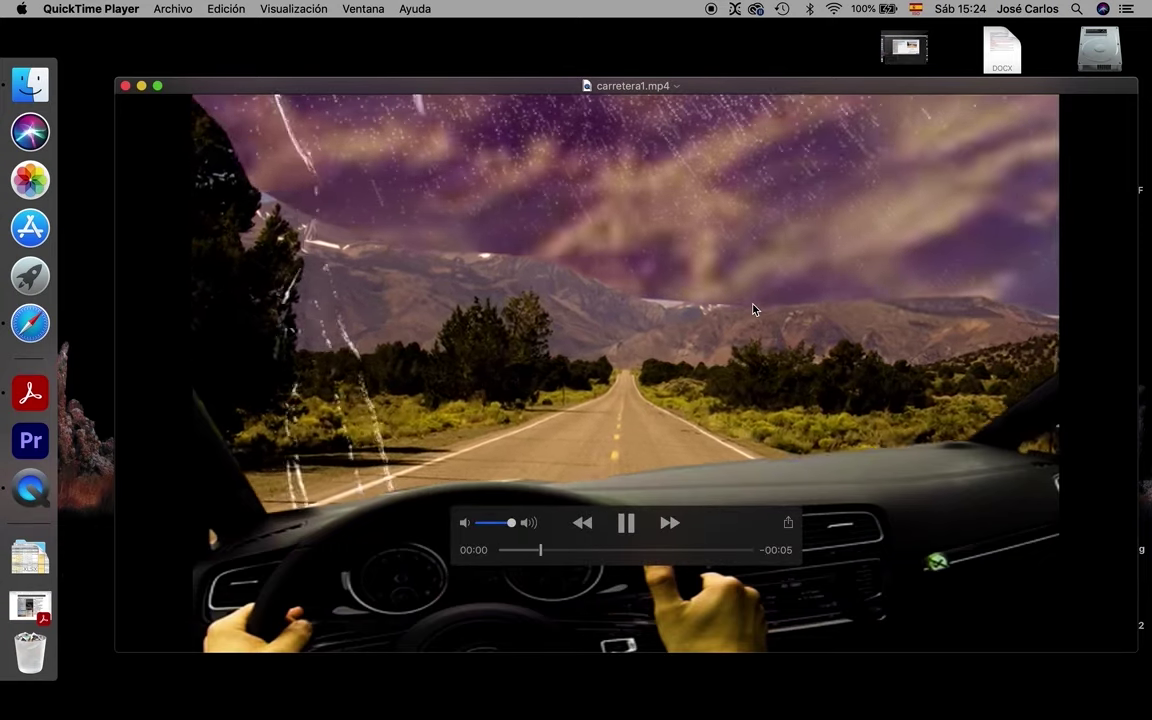